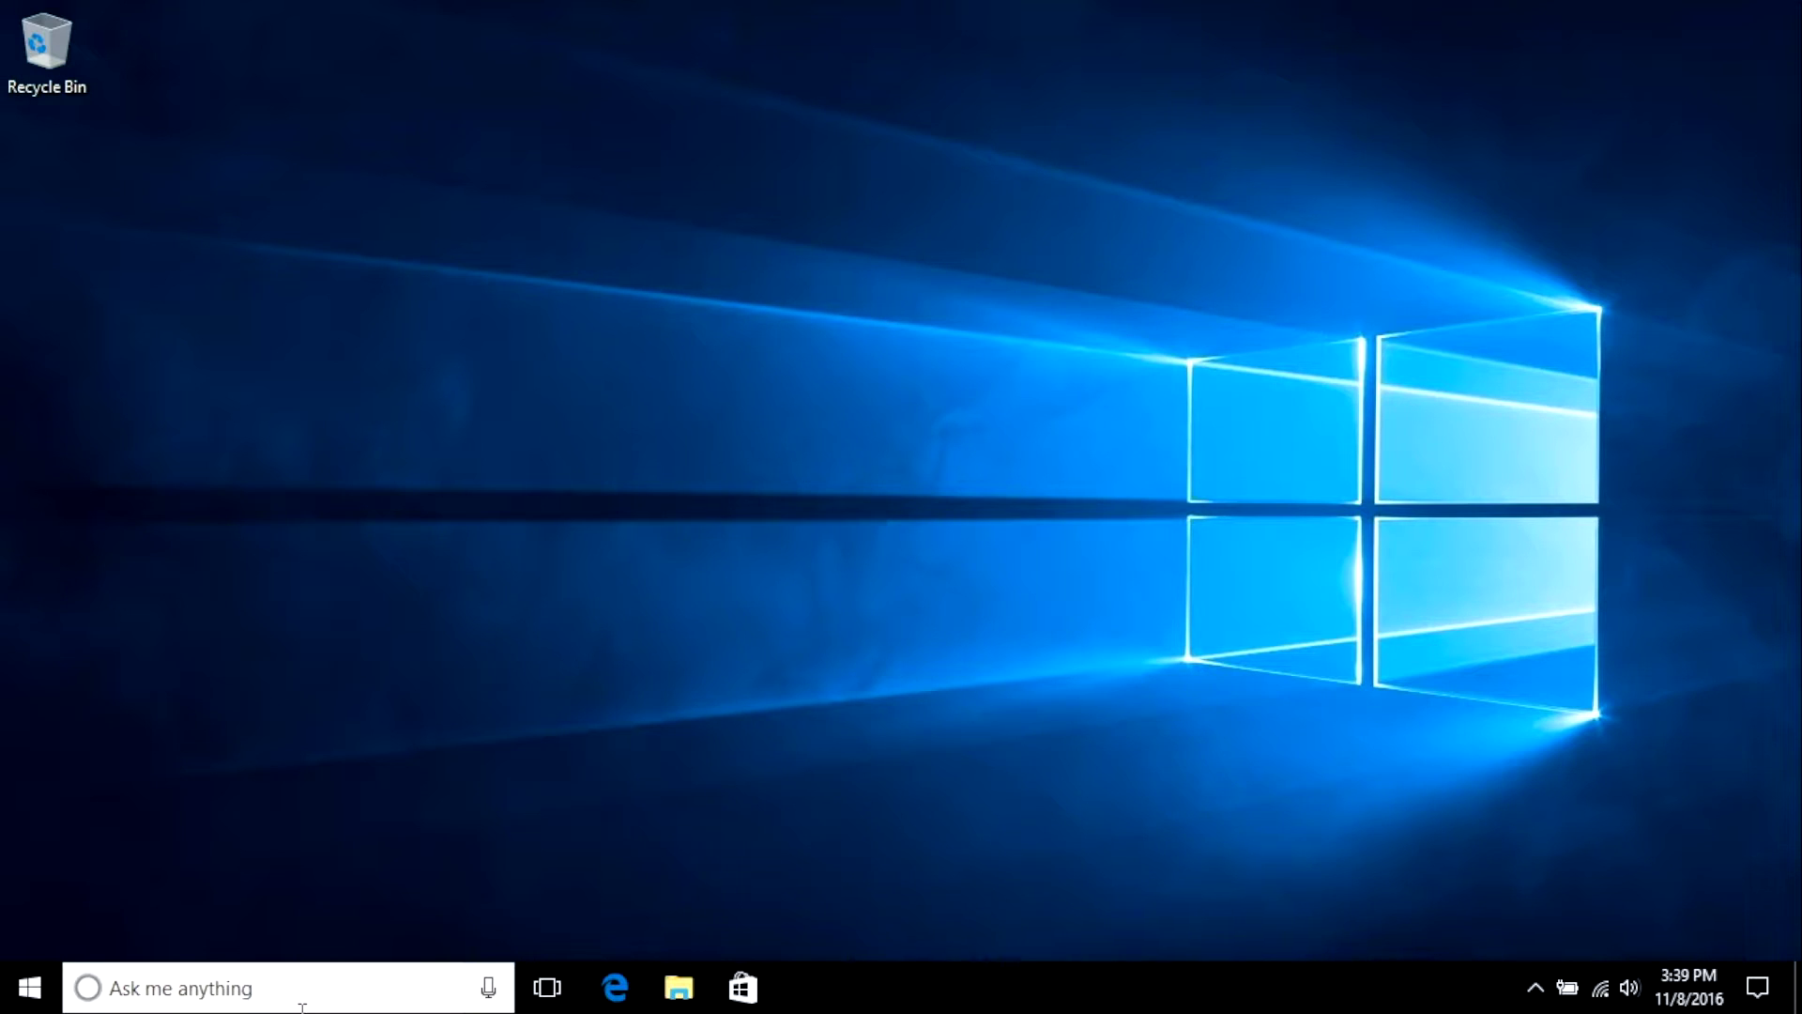
Open the Windows 10 taskbar search panel to find a browser
click(295, 1003)
text(Internet Explorer)
key(Return)
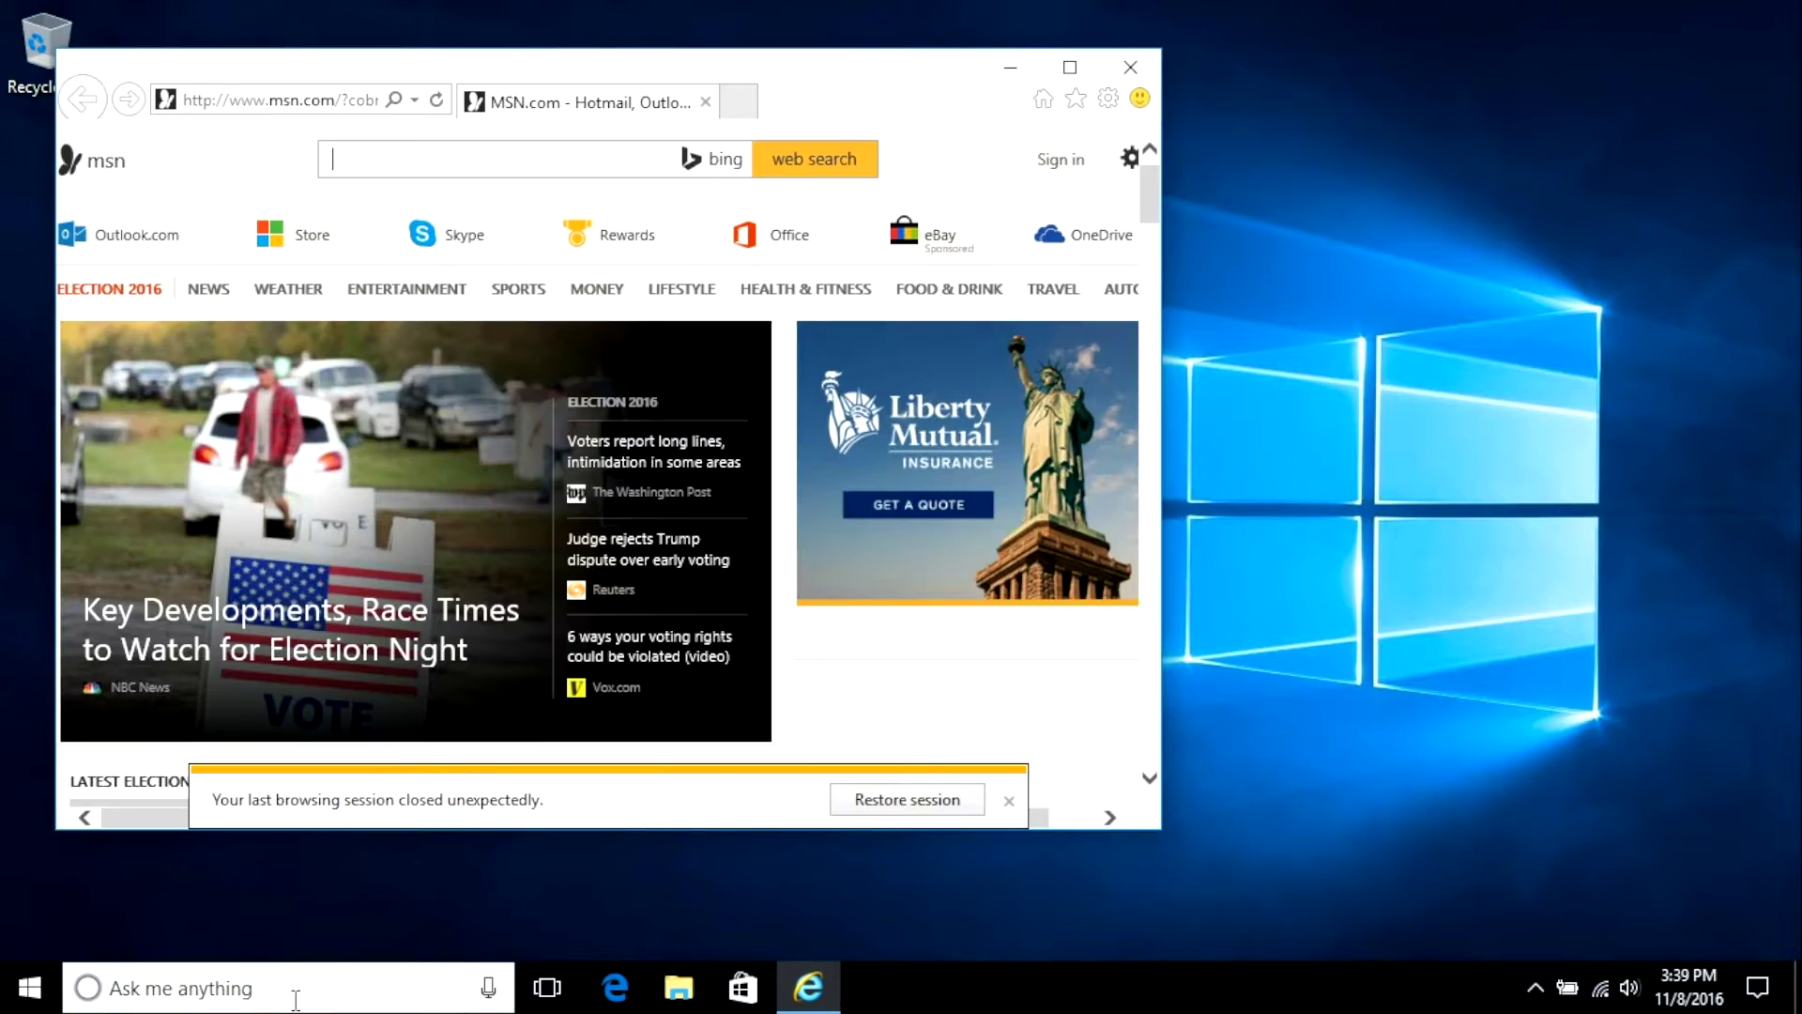
click(1009, 800)
click(317, 101)
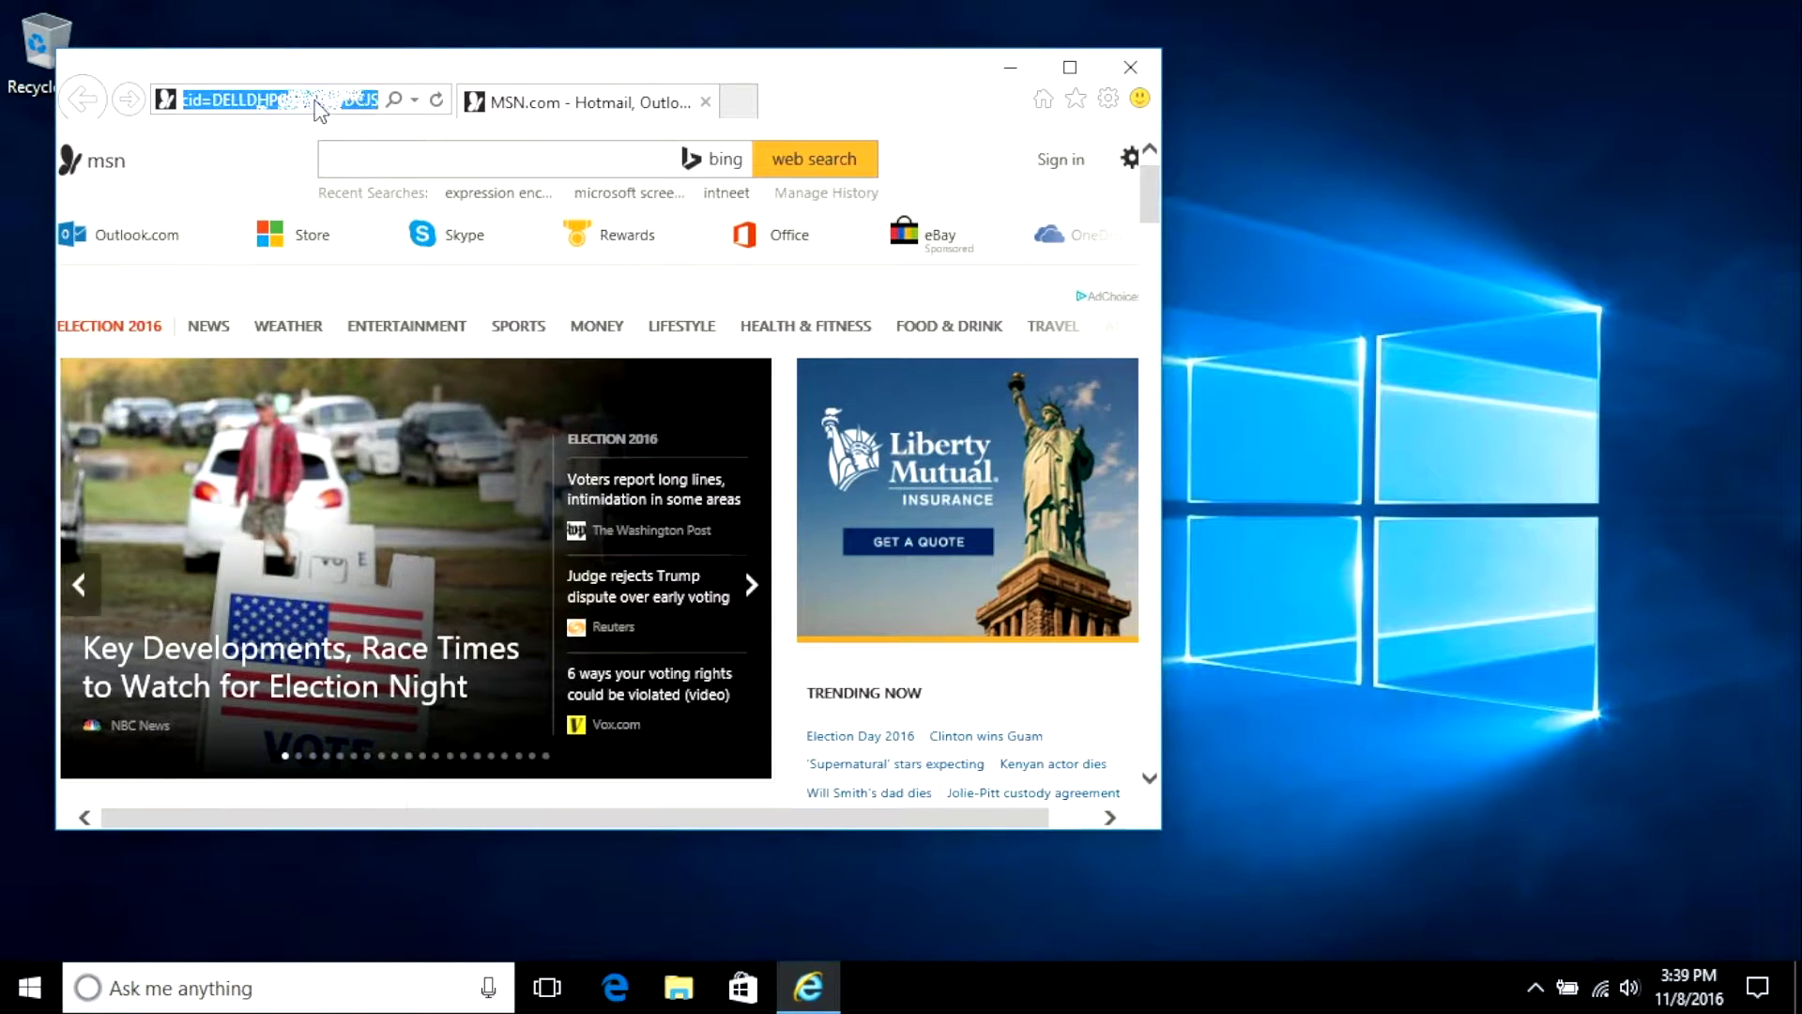
text(http)
text(s://login.n.fca)
text(witech.com/)
key(Return)
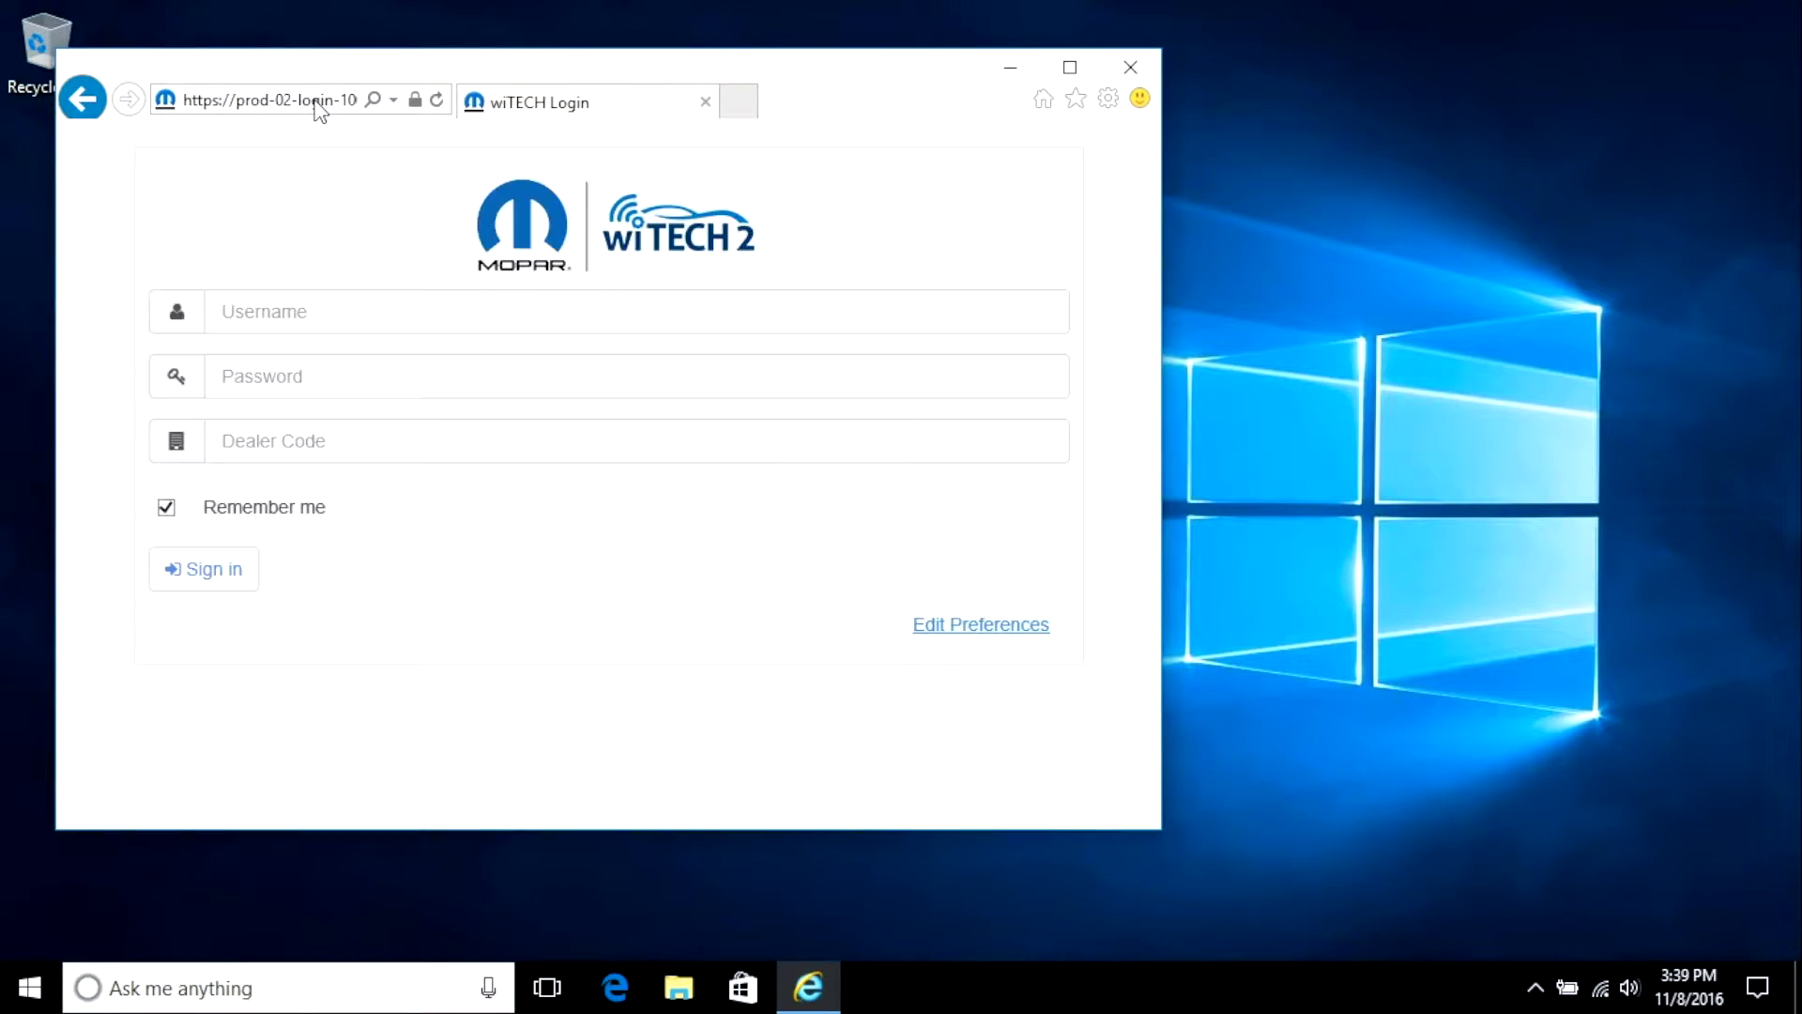
Add the login page to IE Favorites as 'wiTECH 2', then bring up that favorite's options
click(1076, 100)
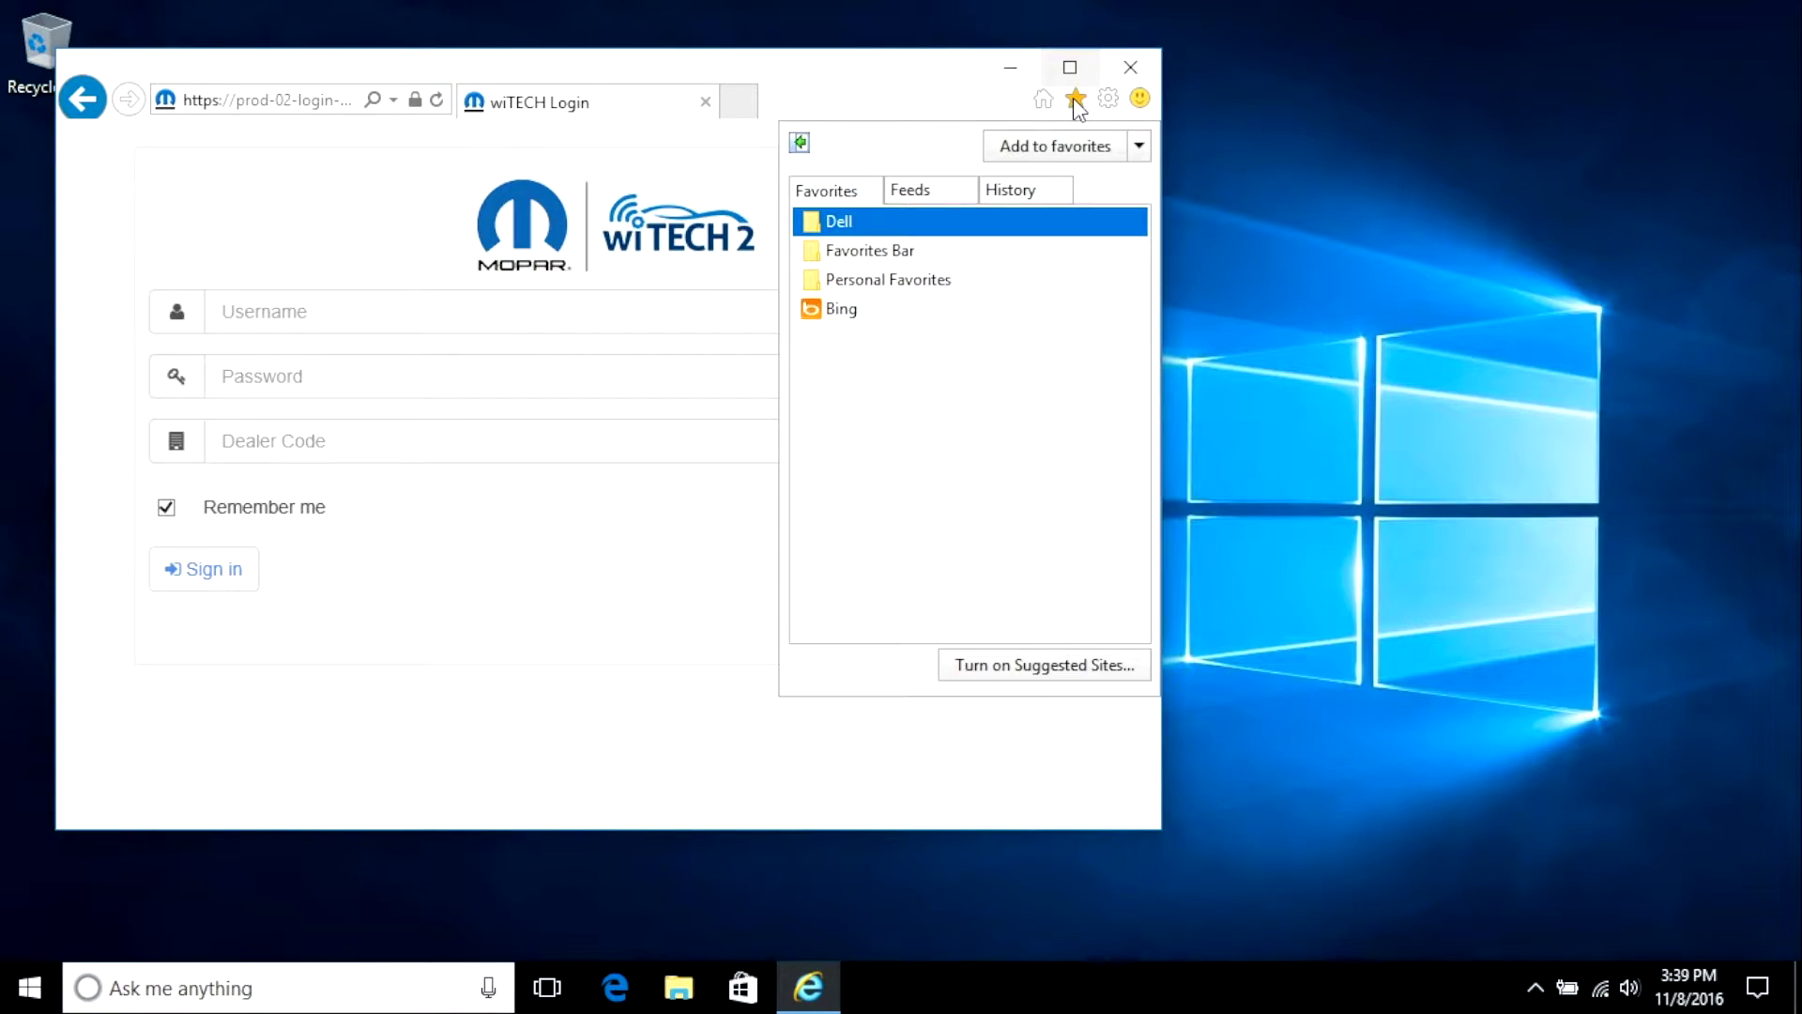
click(1030, 147)
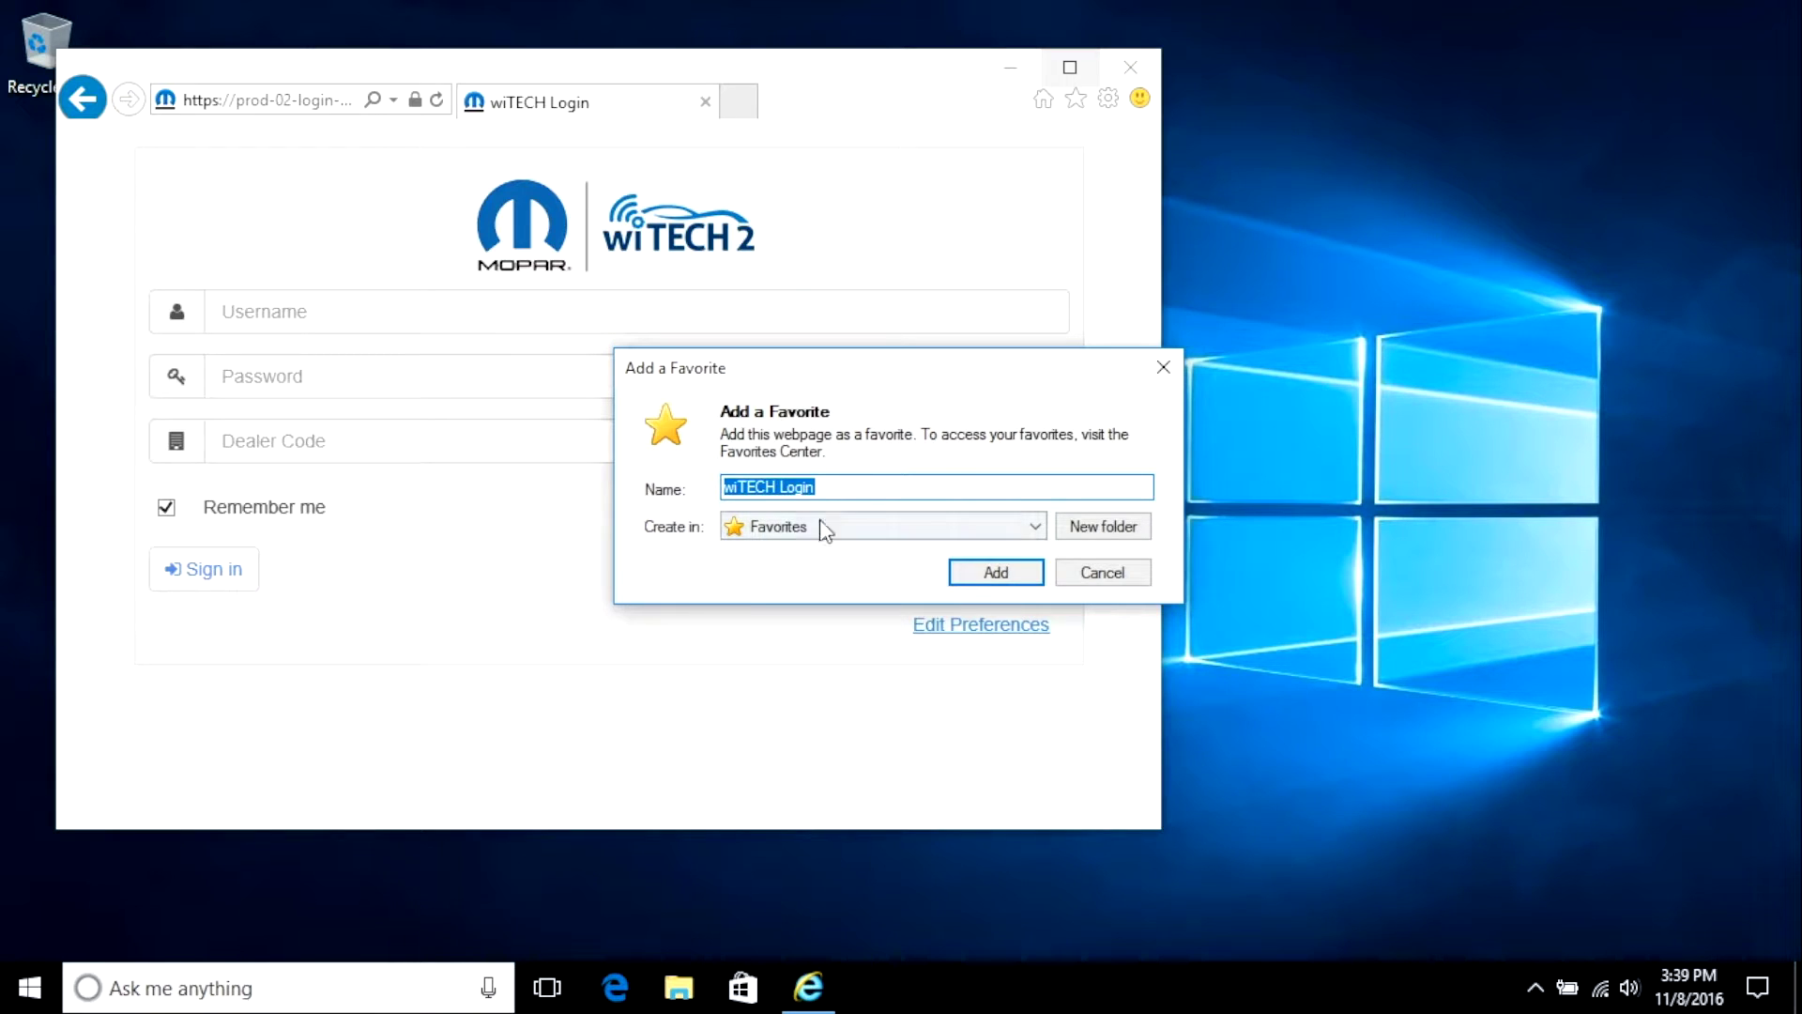
click(806, 492)
double_click(805, 492)
text(2)
click(996, 575)
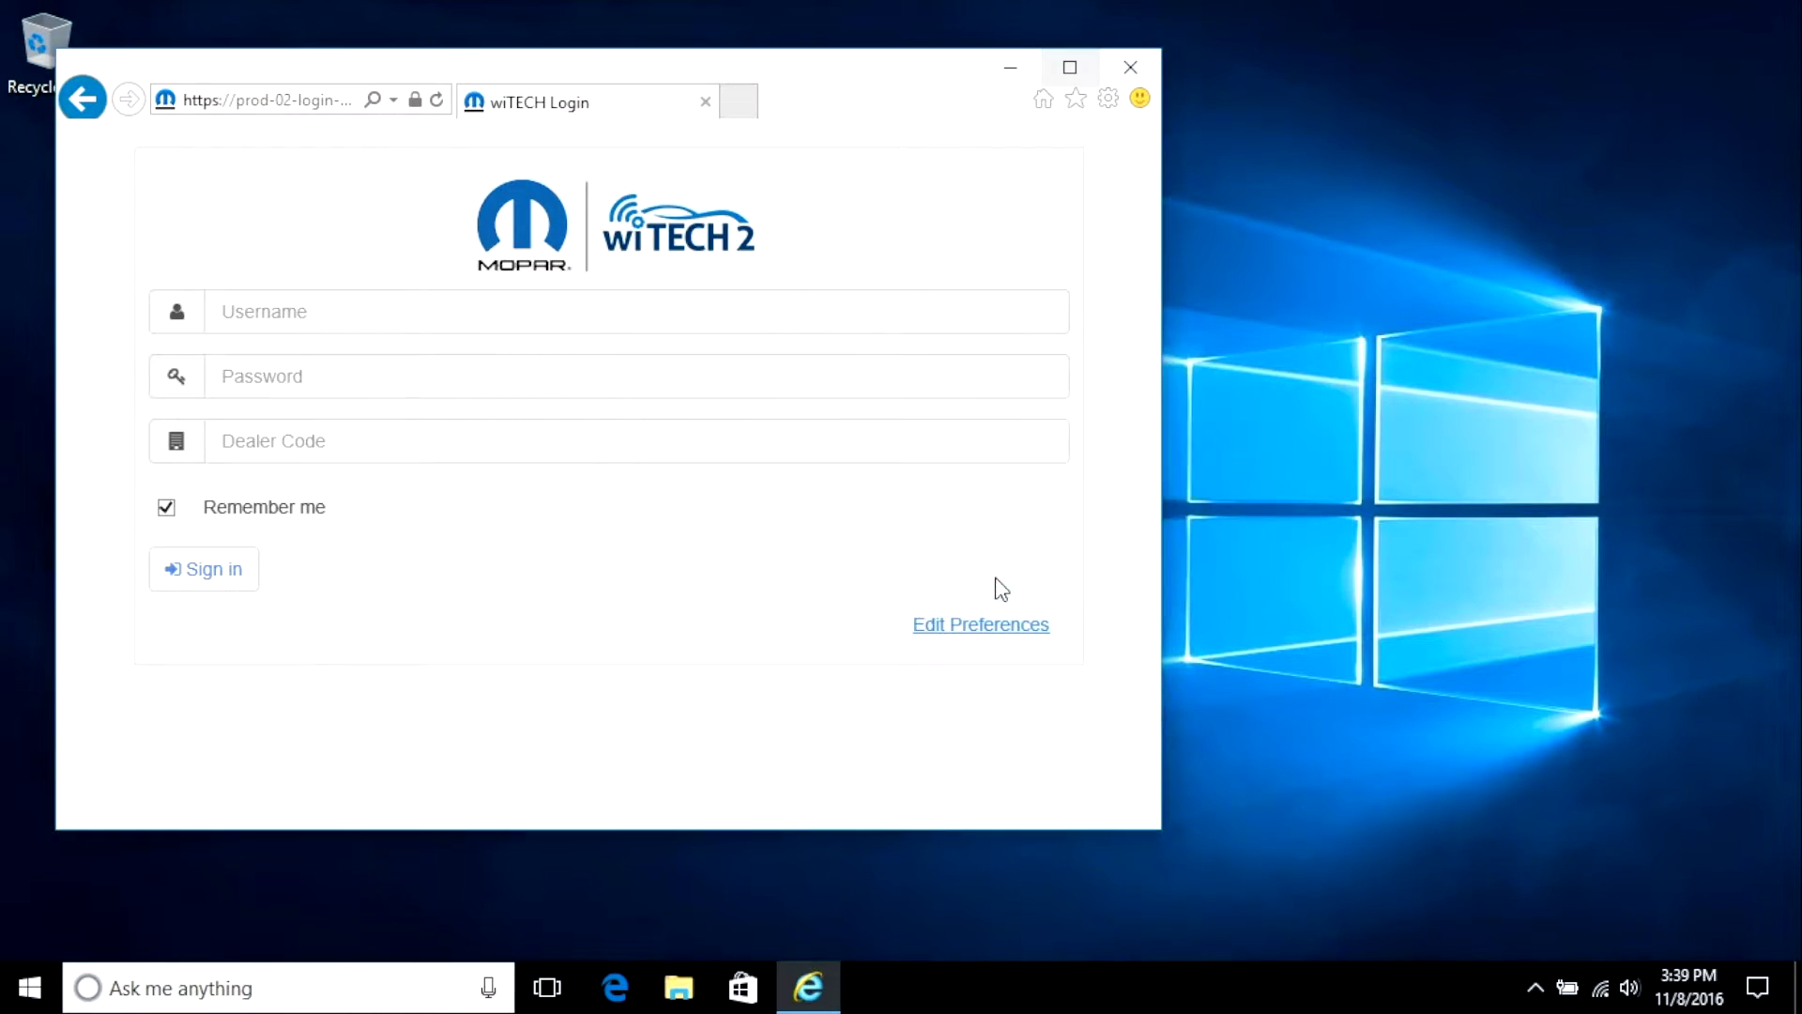
click(1075, 98)
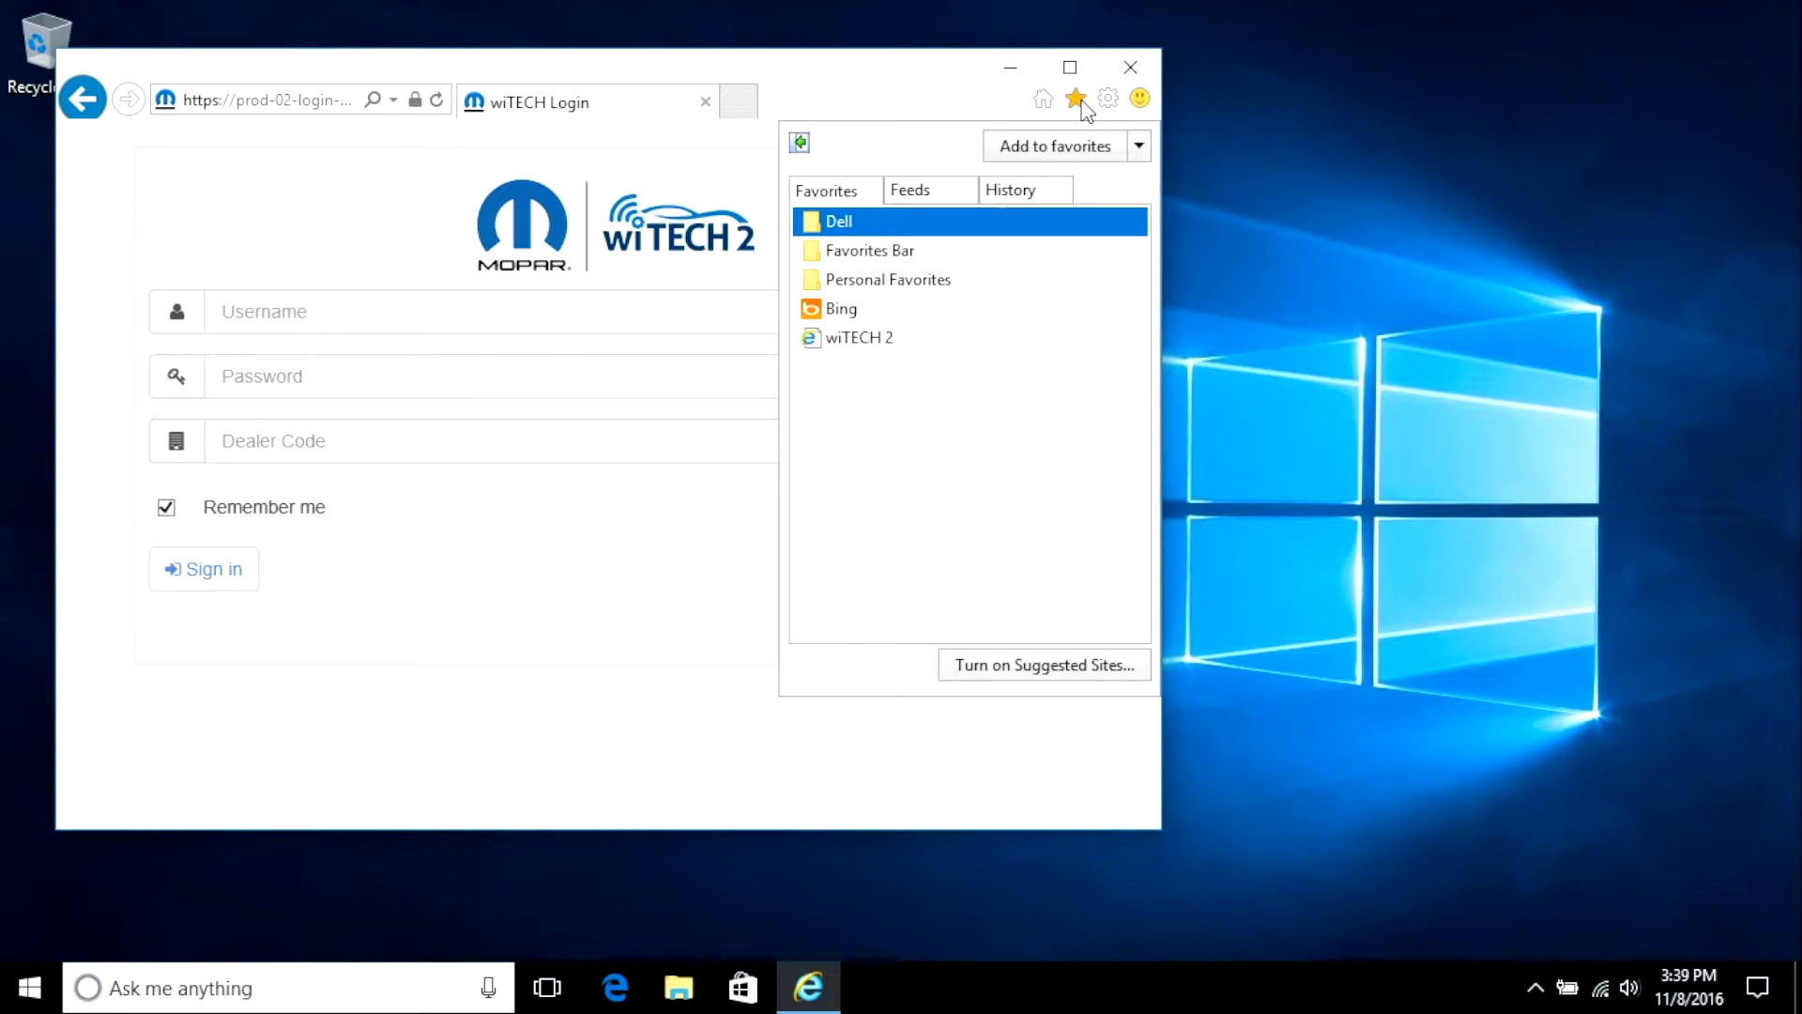
right_click(850, 343)
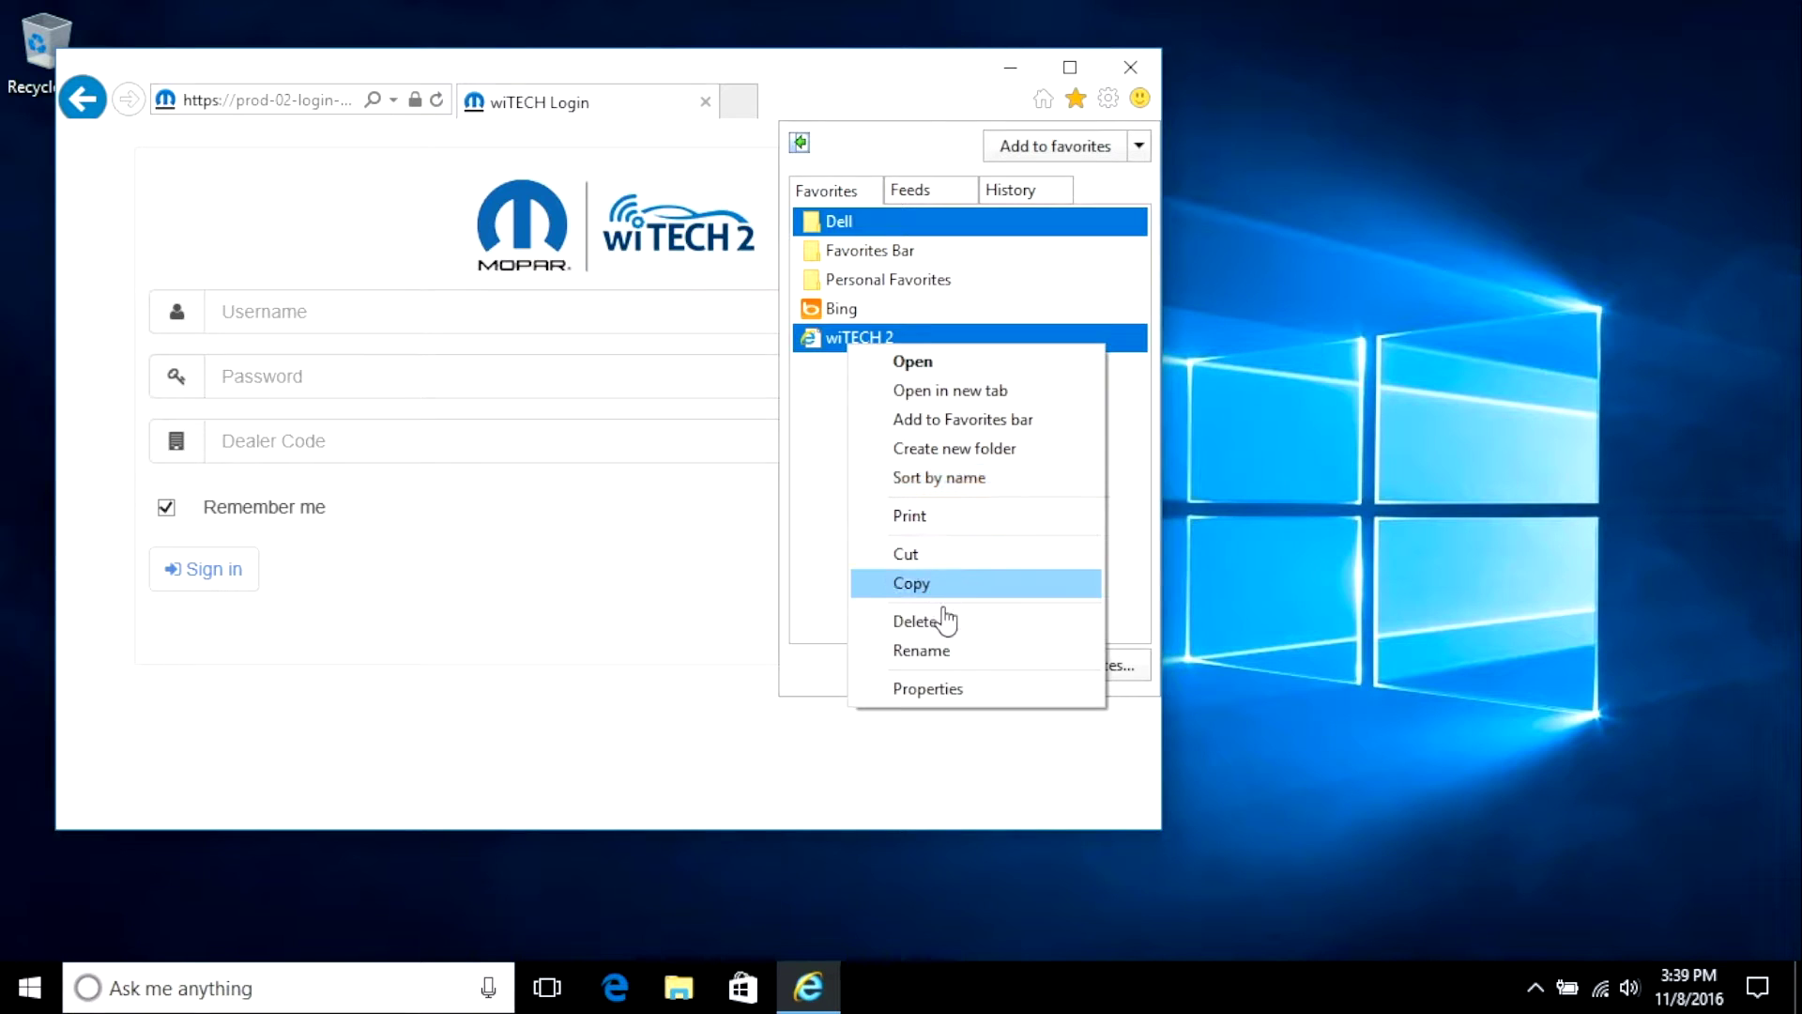
click(946, 691)
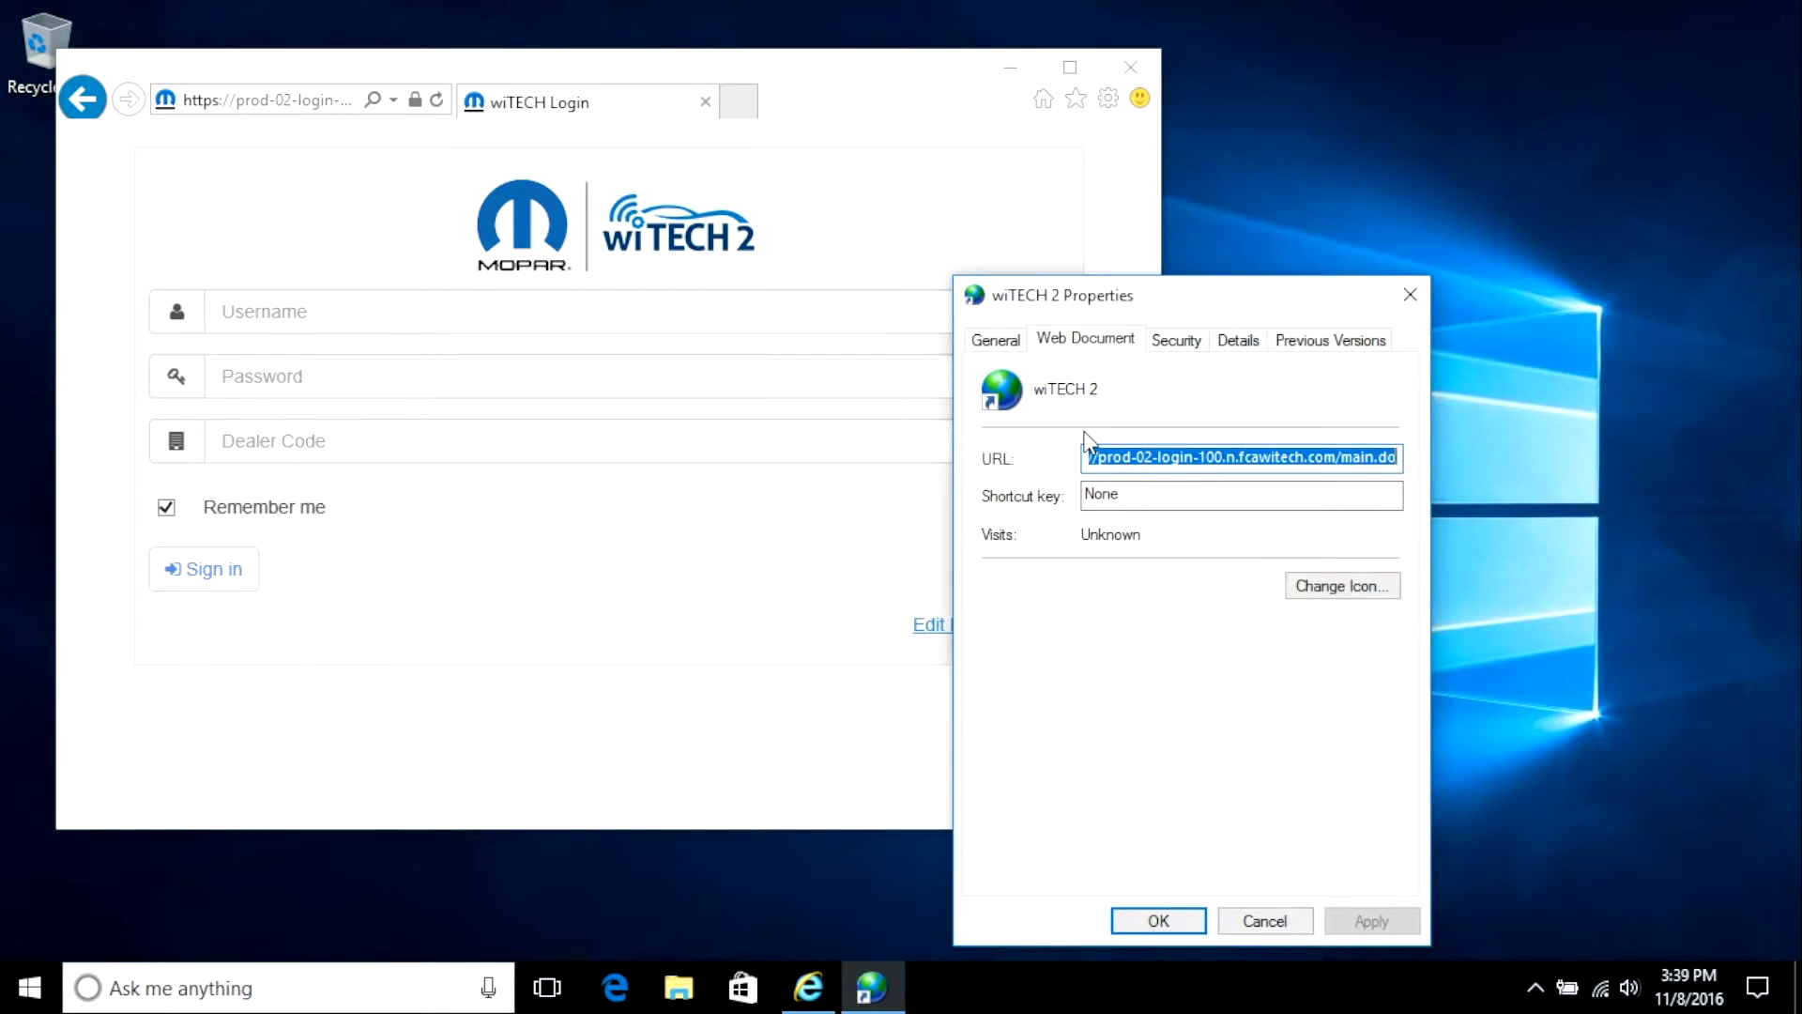
text(https://login.)
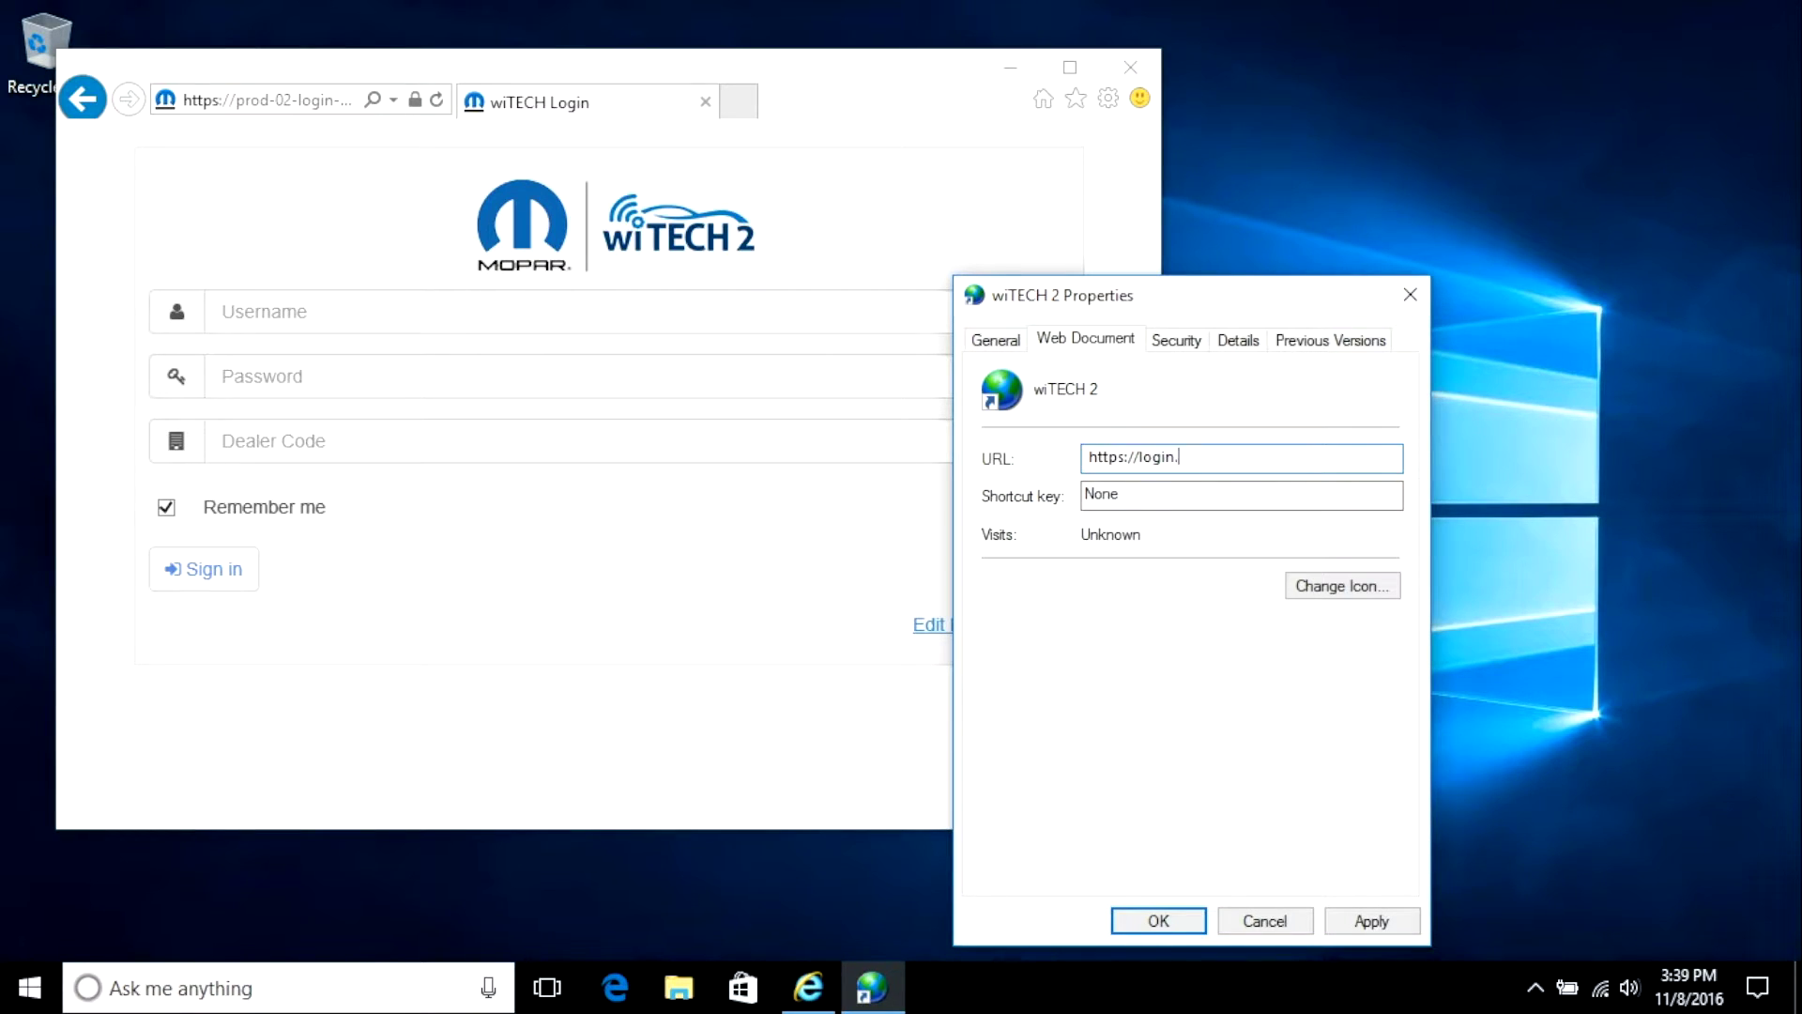
text(n.fcawitech.com)
click(1178, 929)
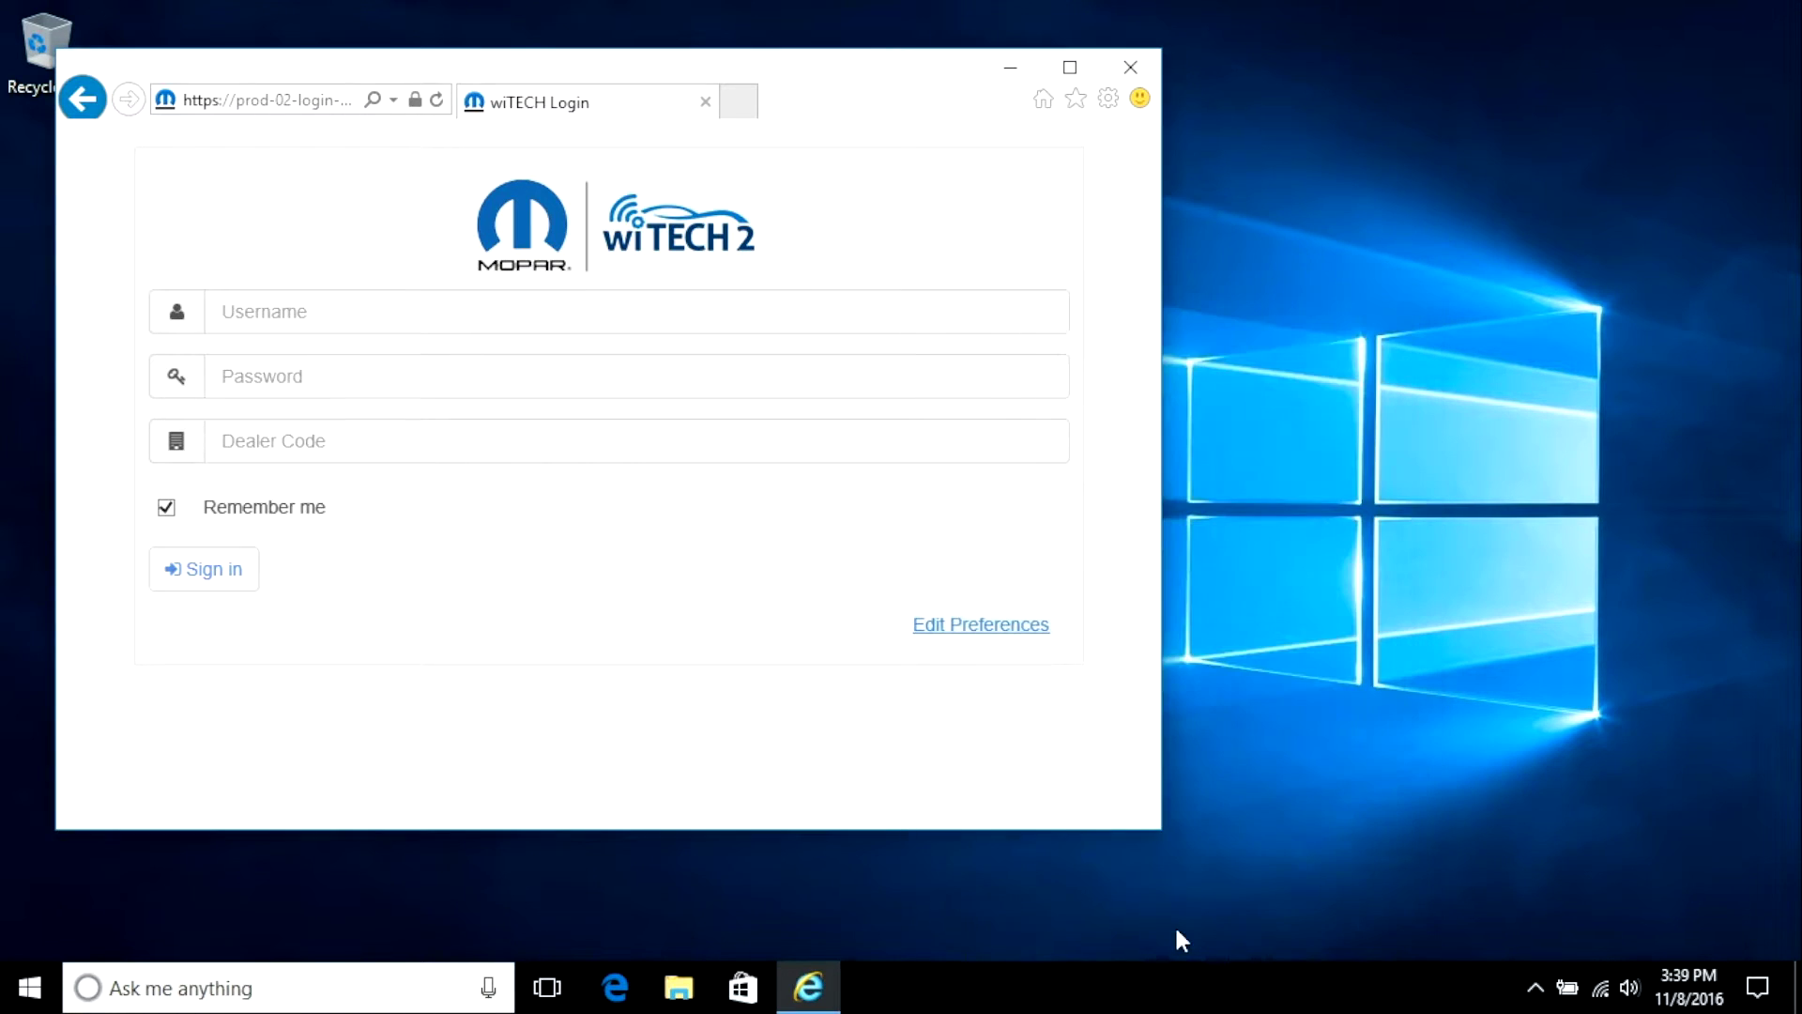
Open the wiTECH 2 favorite in a new tab, then close Internet Explorer with all tabs
click(738, 100)
click(1076, 98)
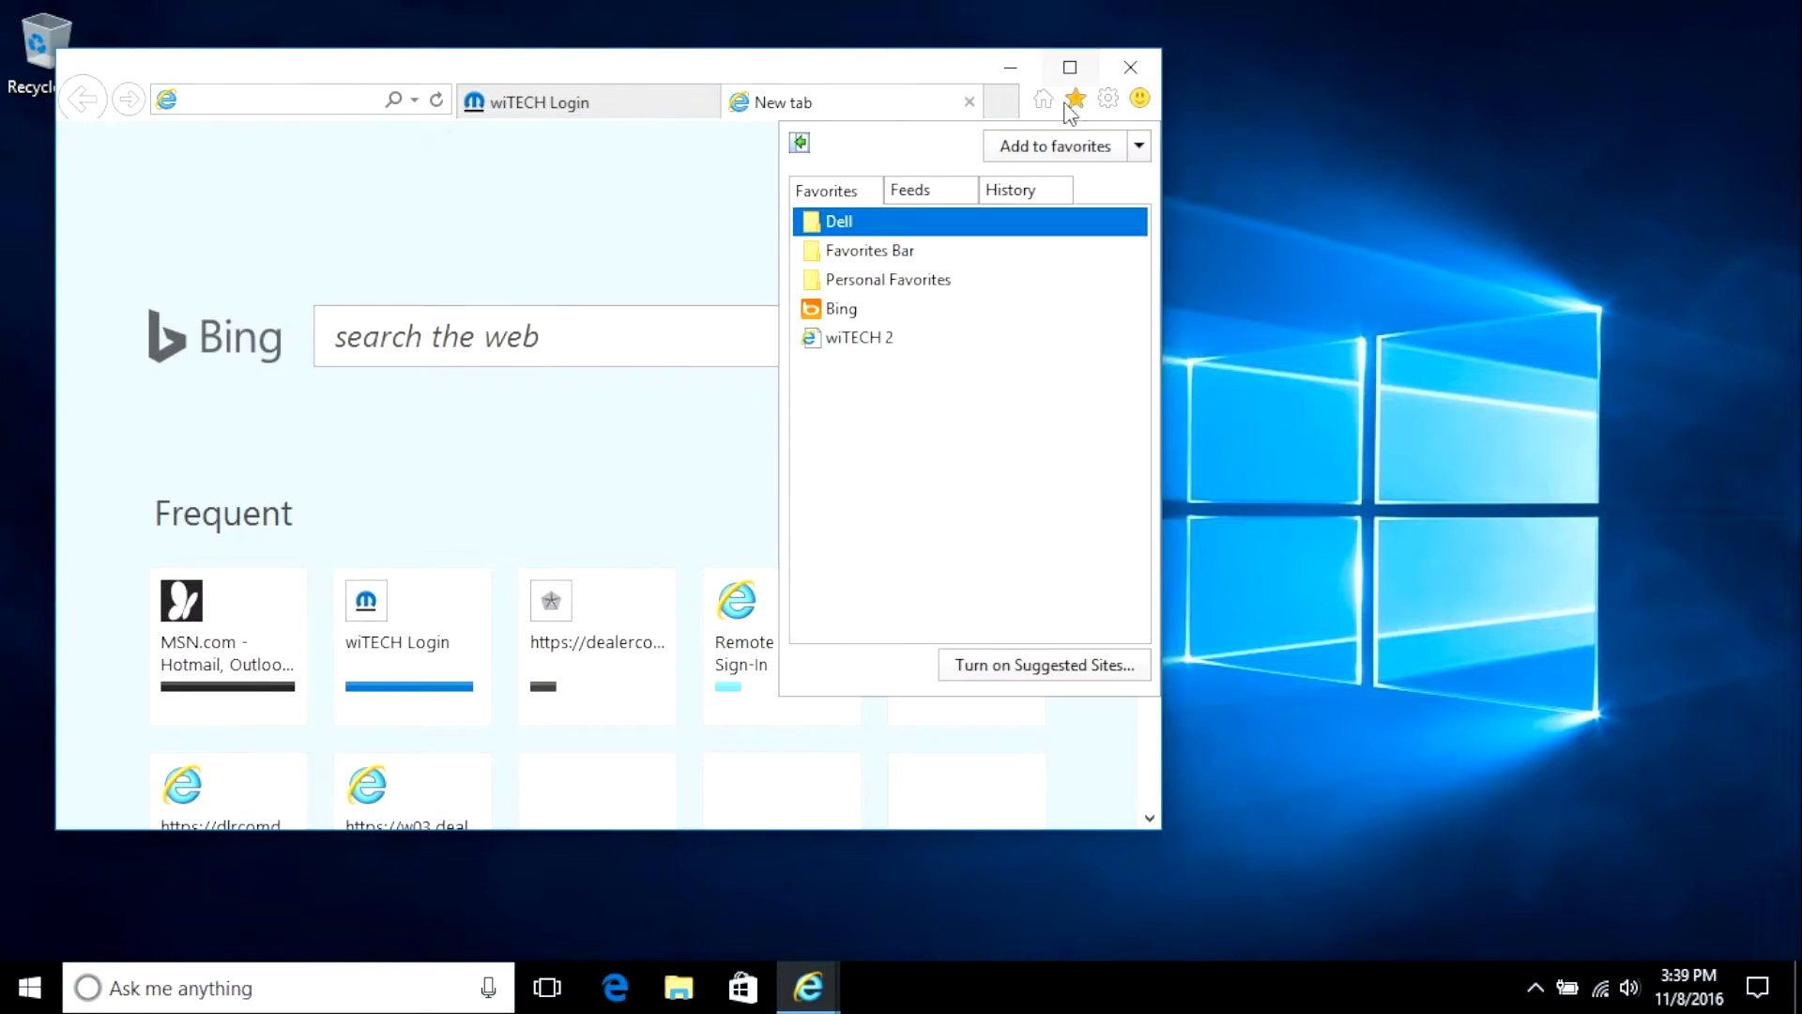
click(865, 341)
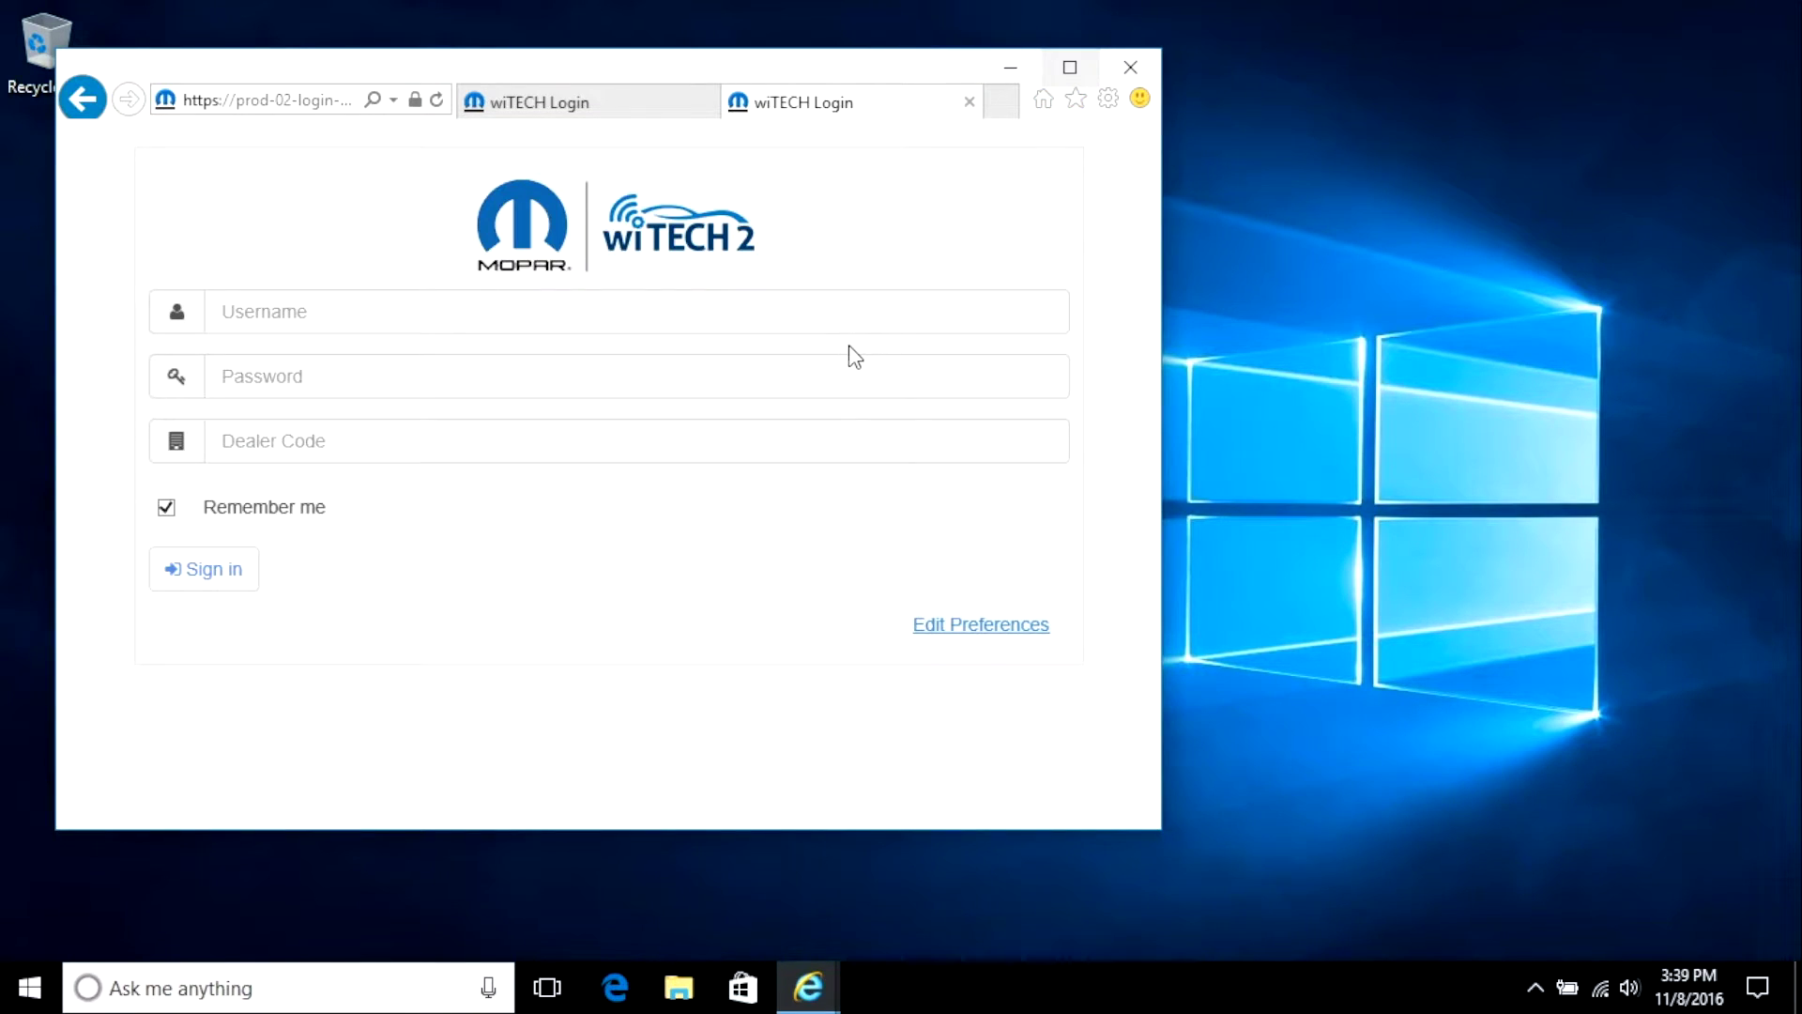
click(1129, 72)
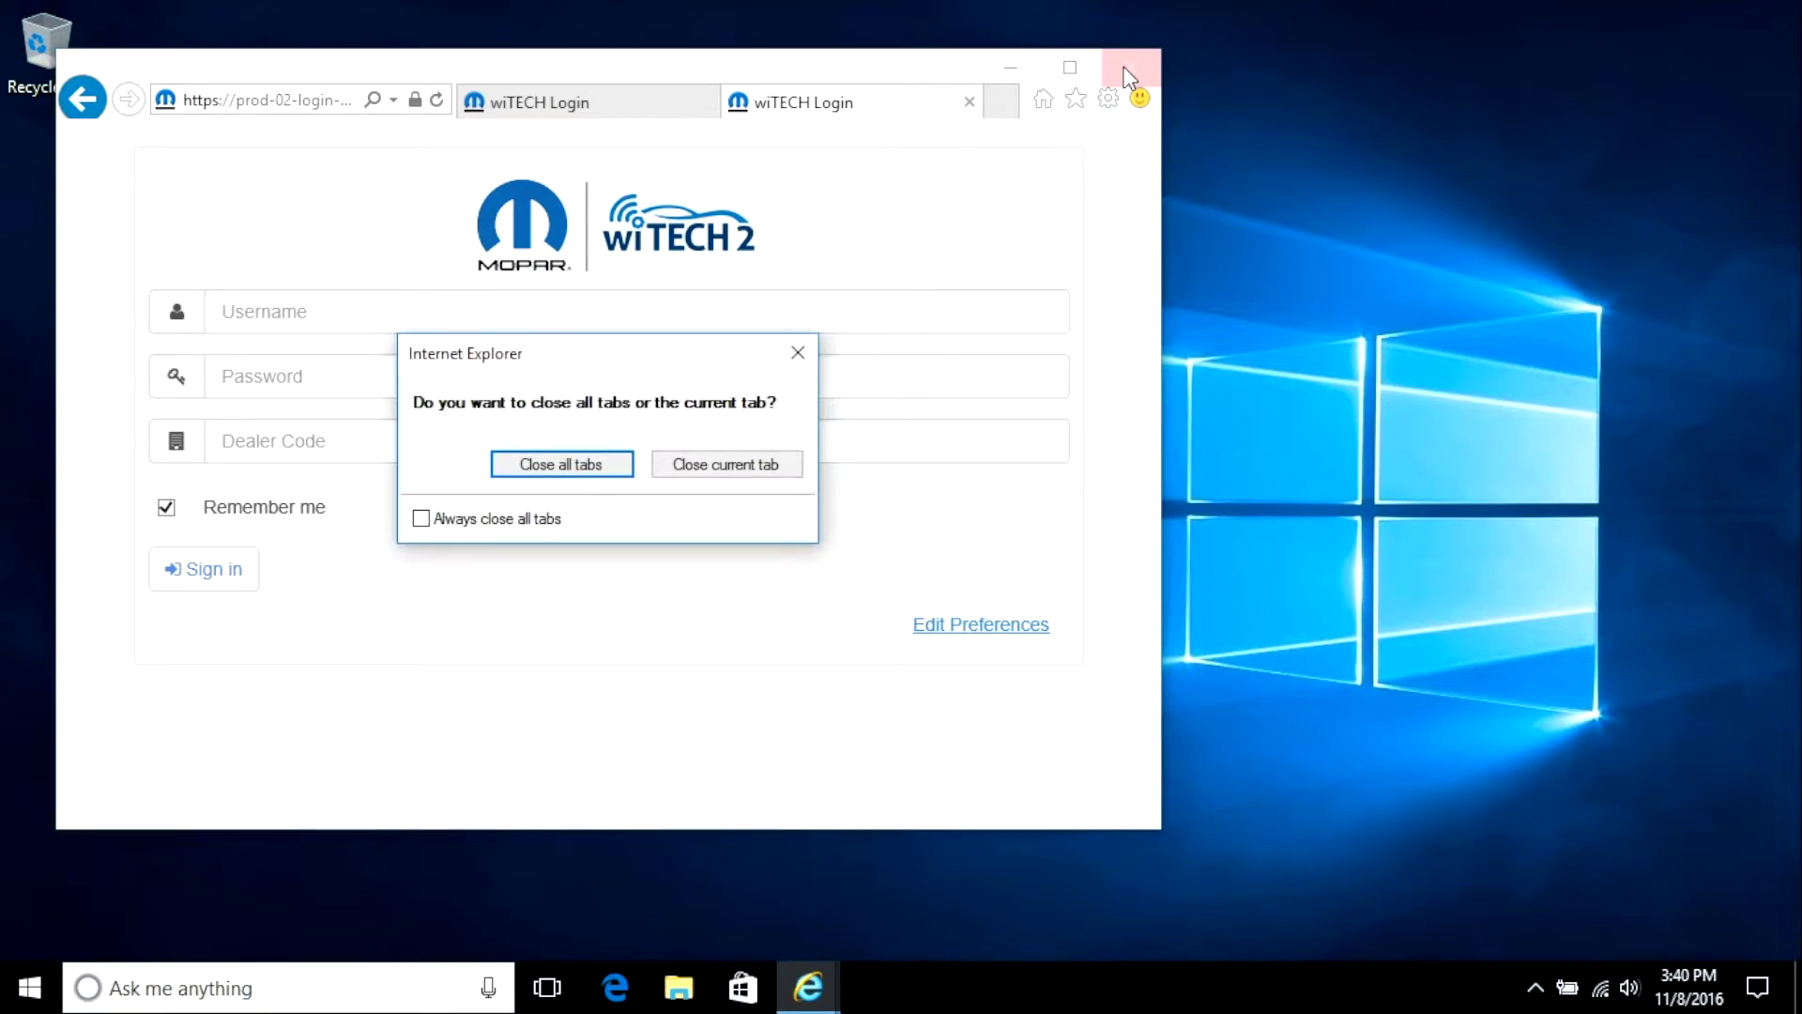
click(562, 463)
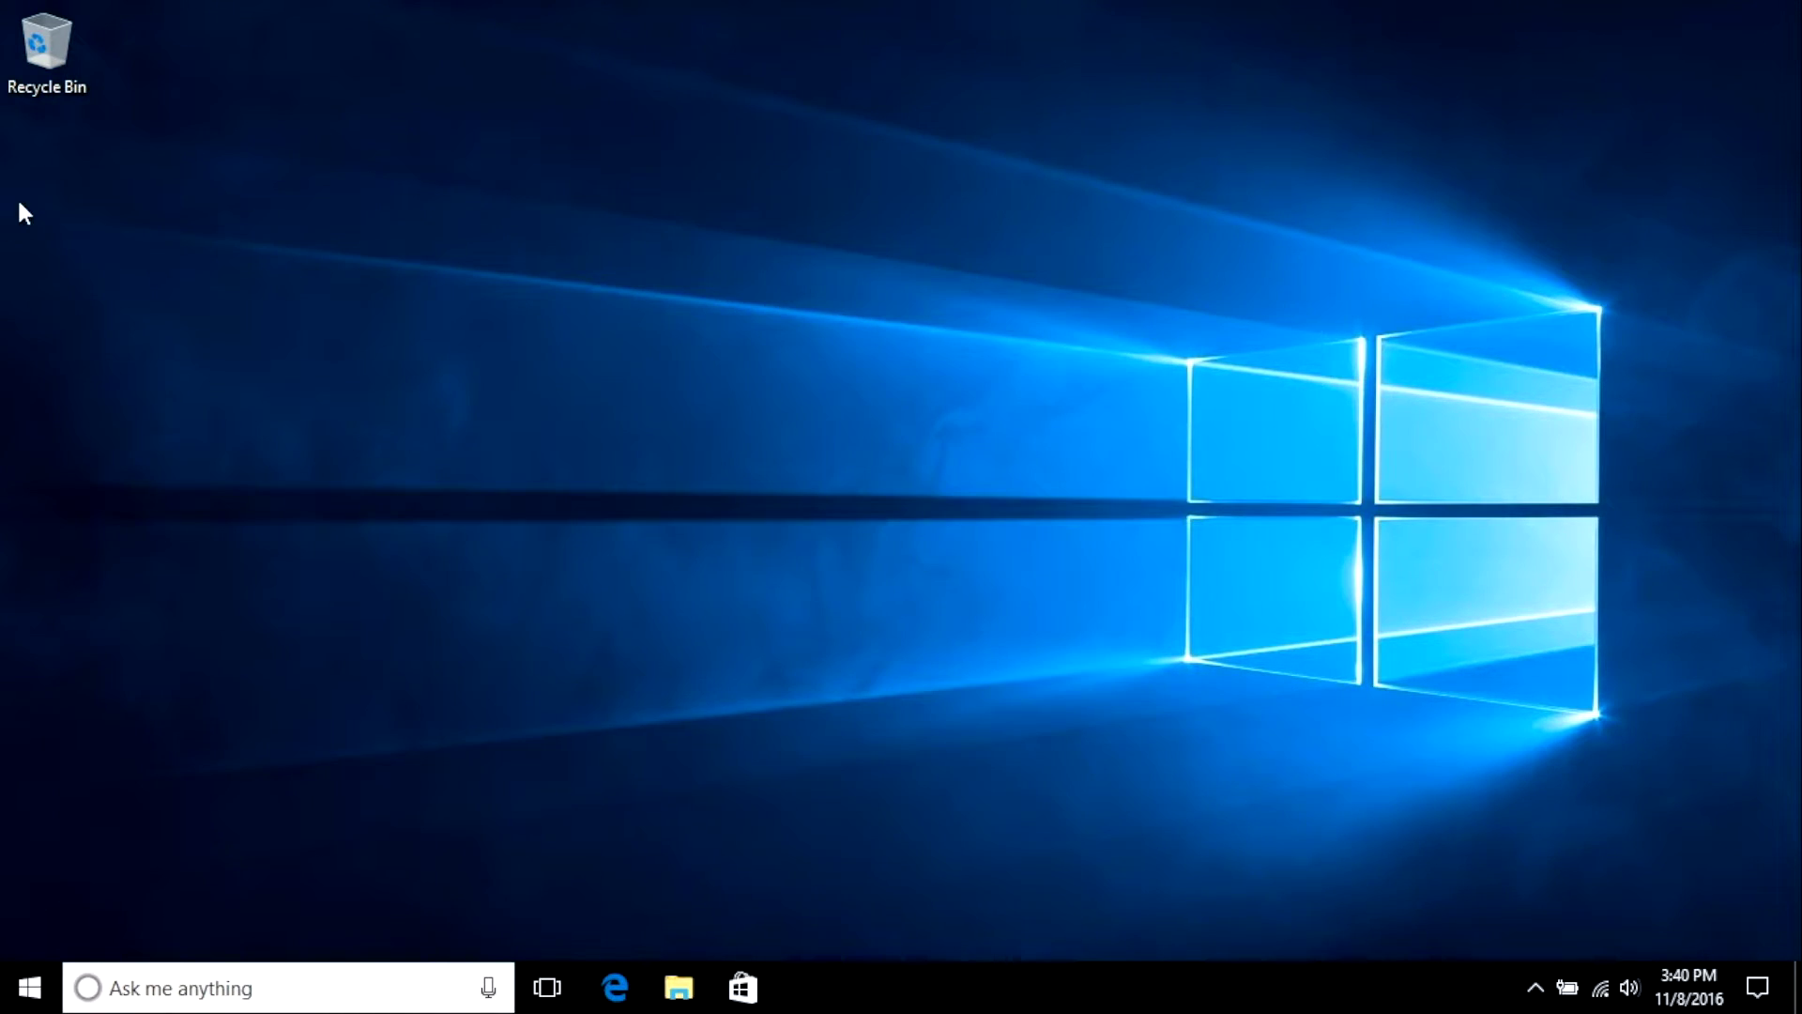
right_click(47, 156)
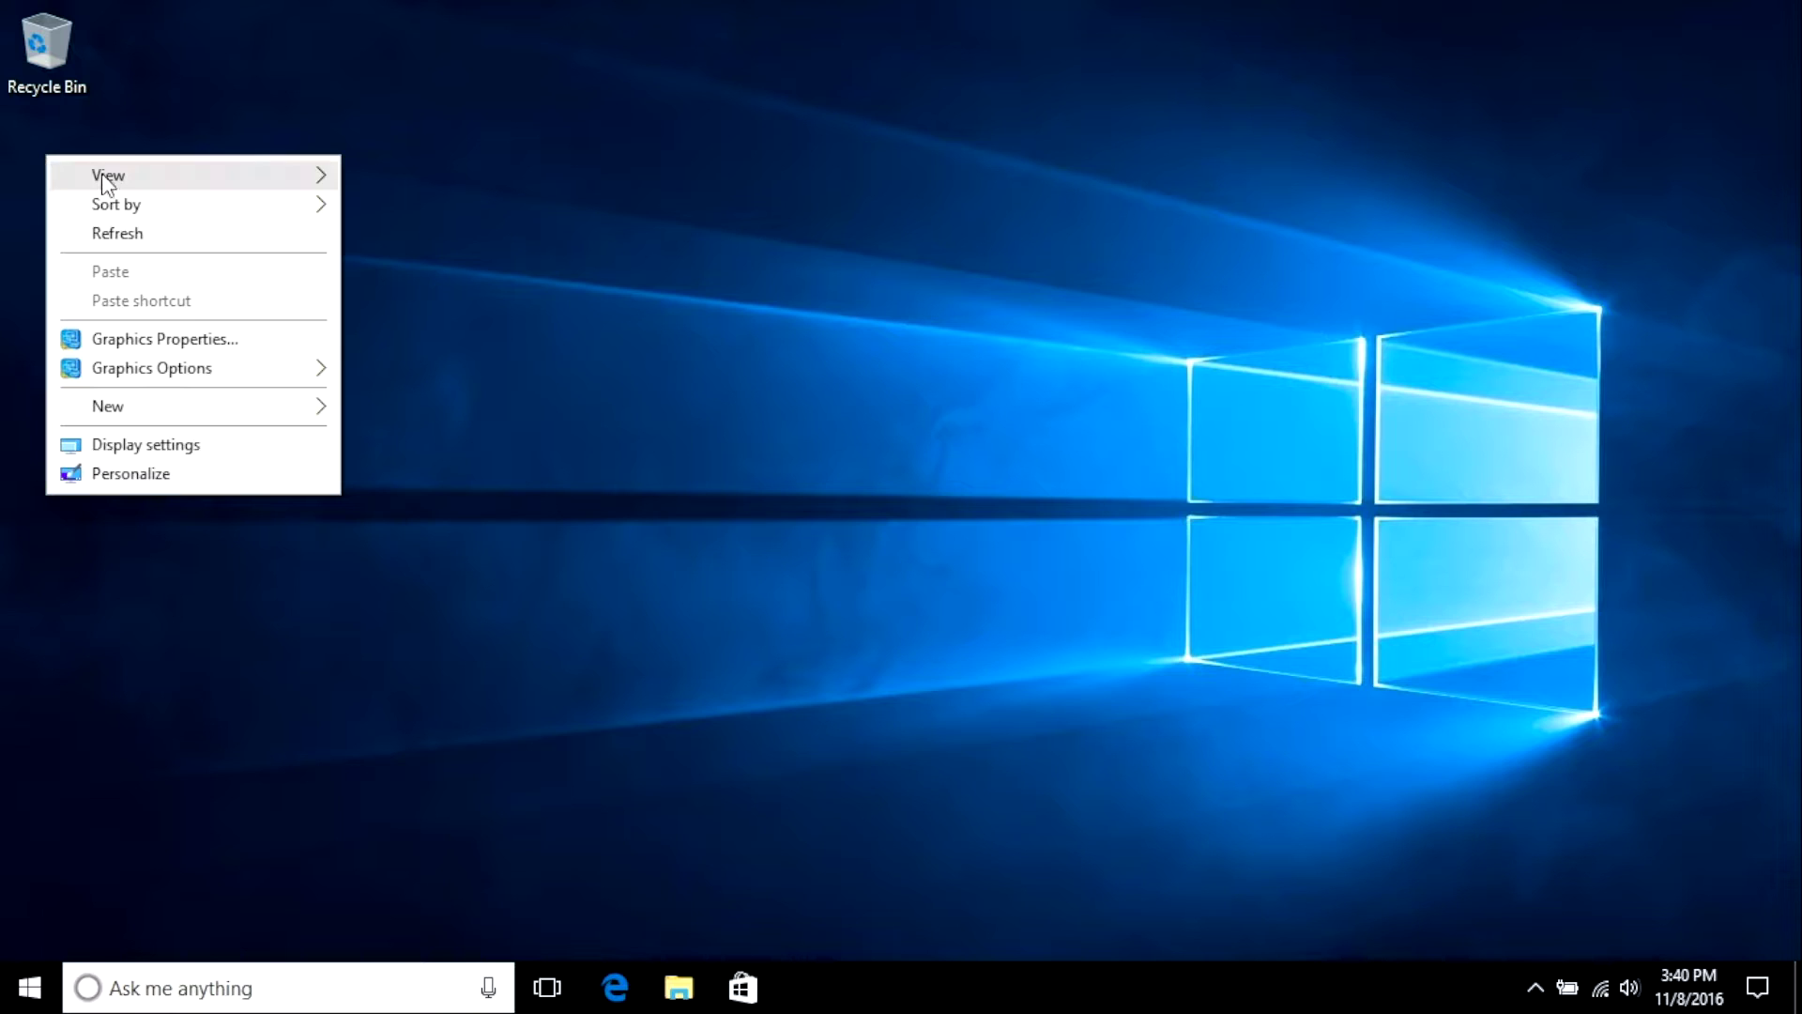
mouse_move(213, 398)
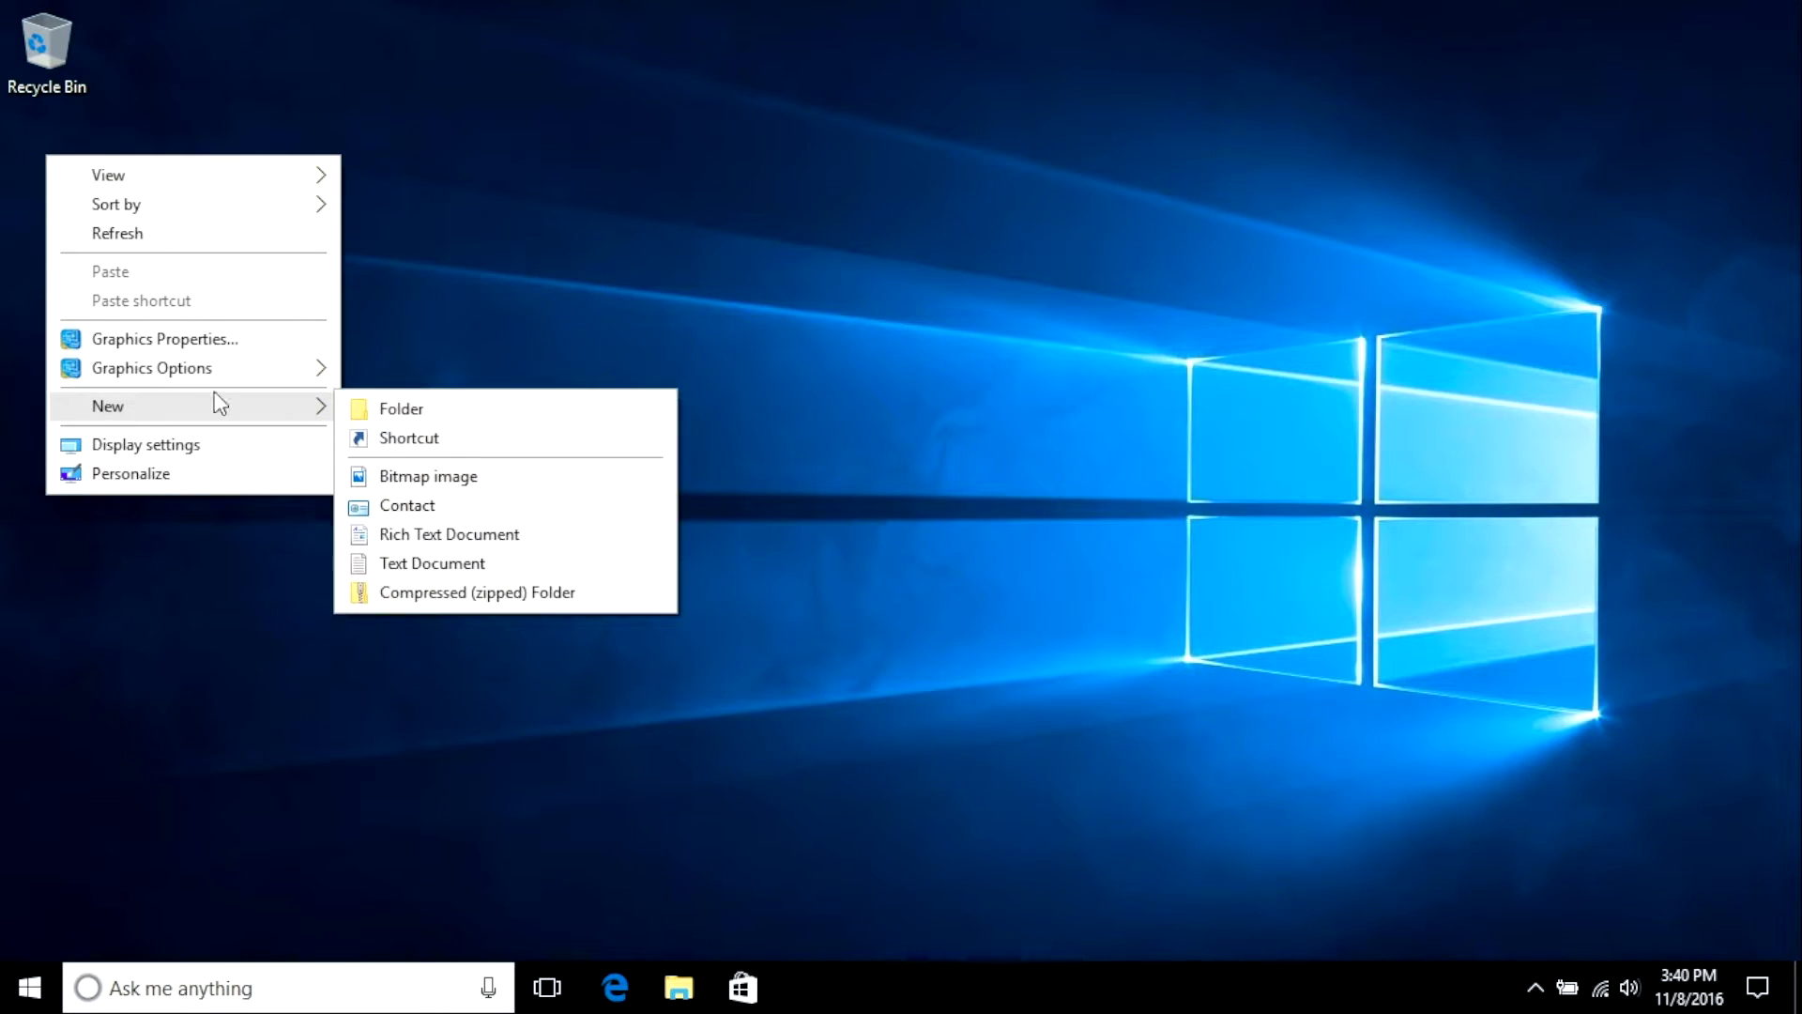
click(394, 434)
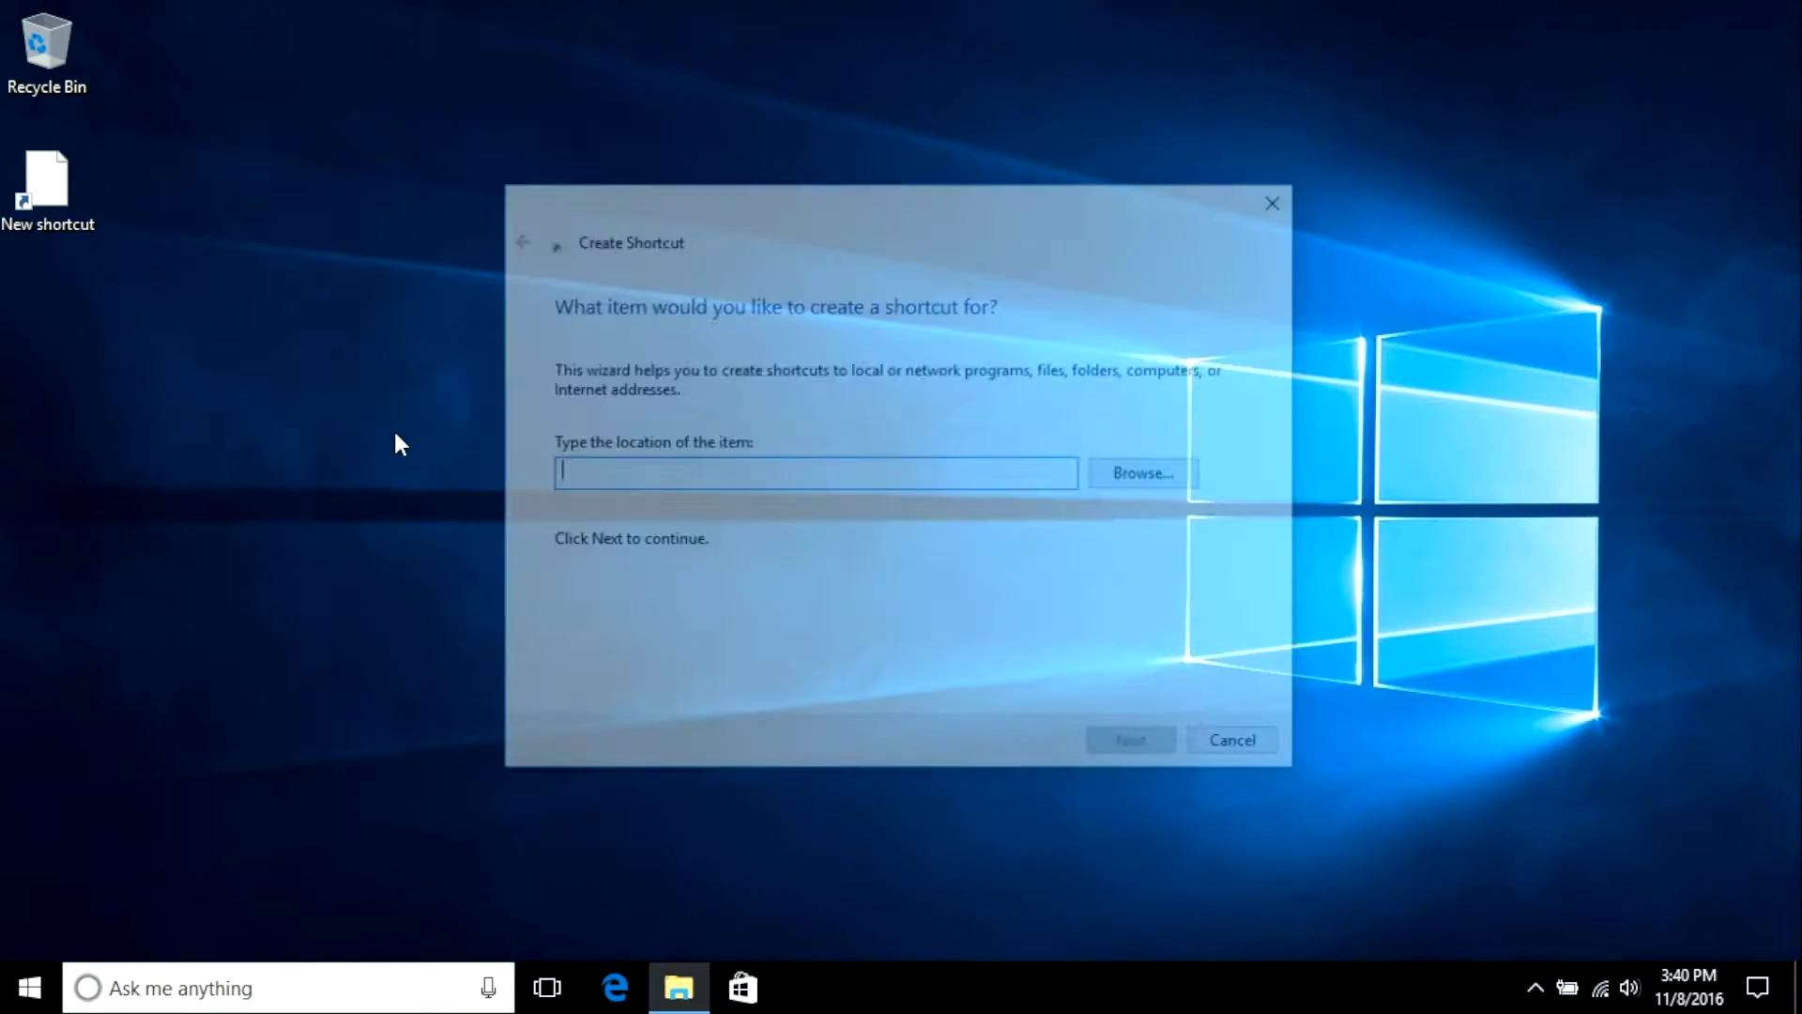
text(h)
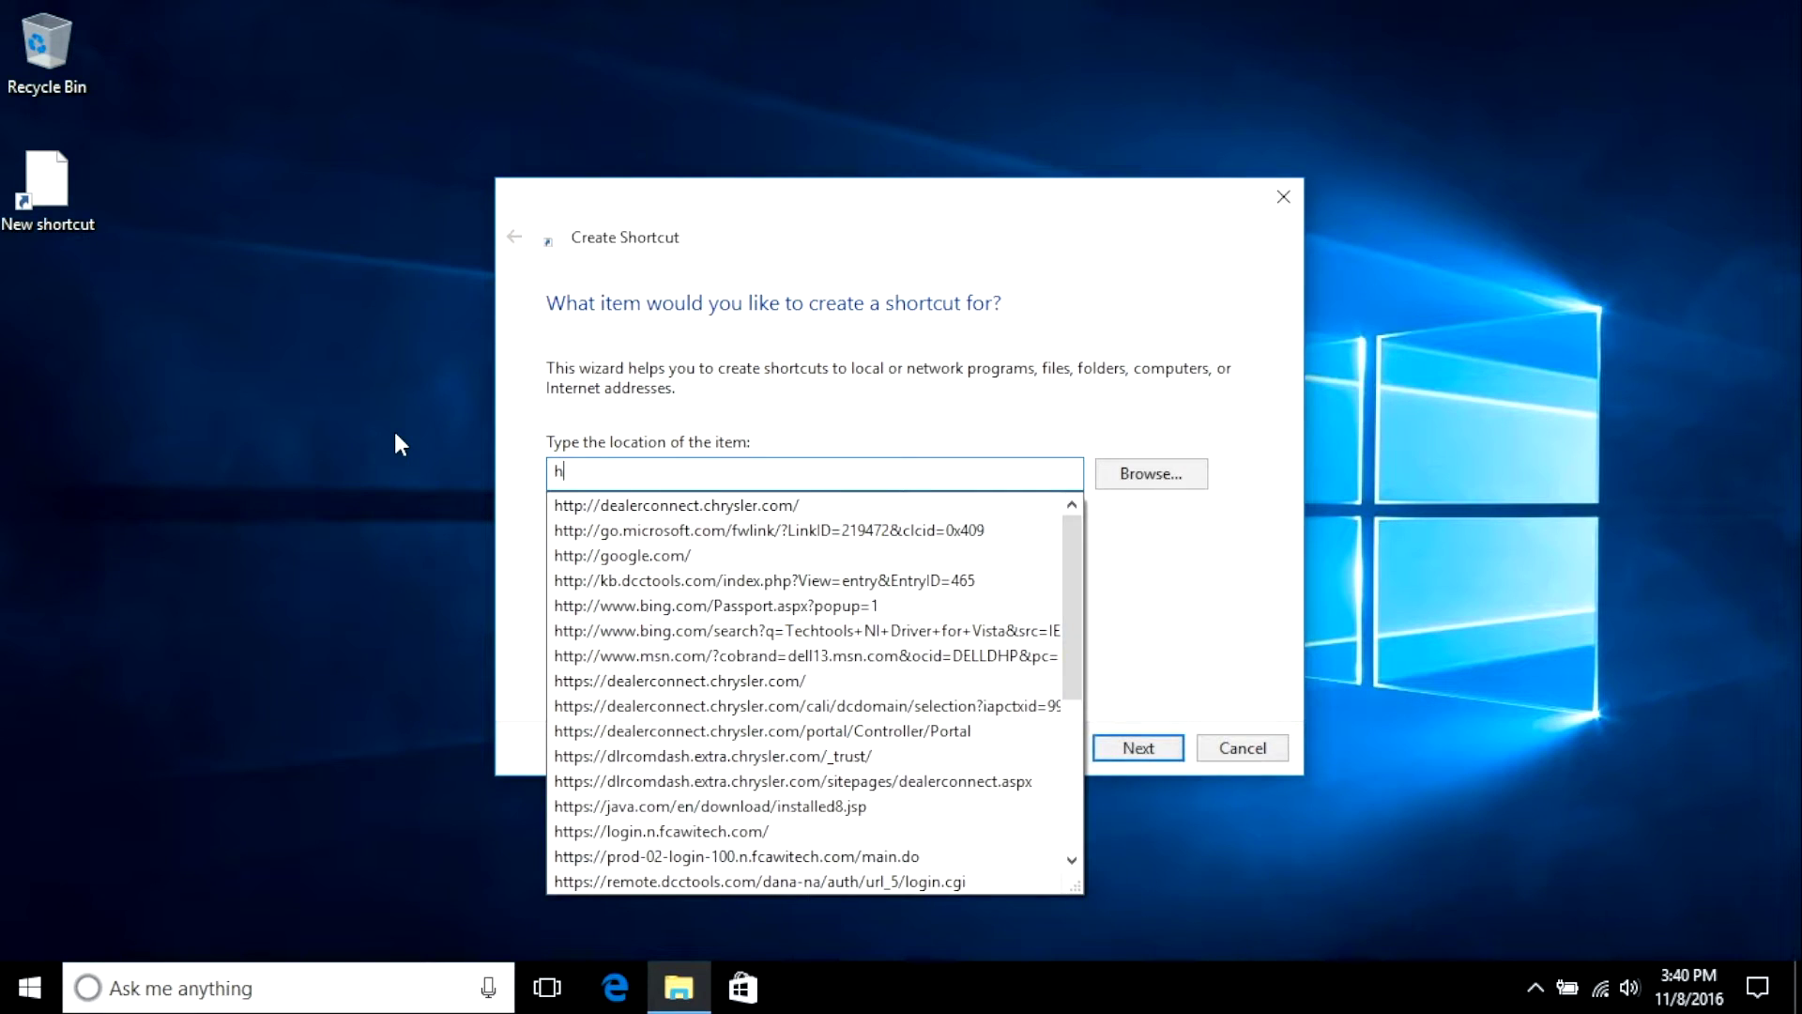
text(ttps:/)
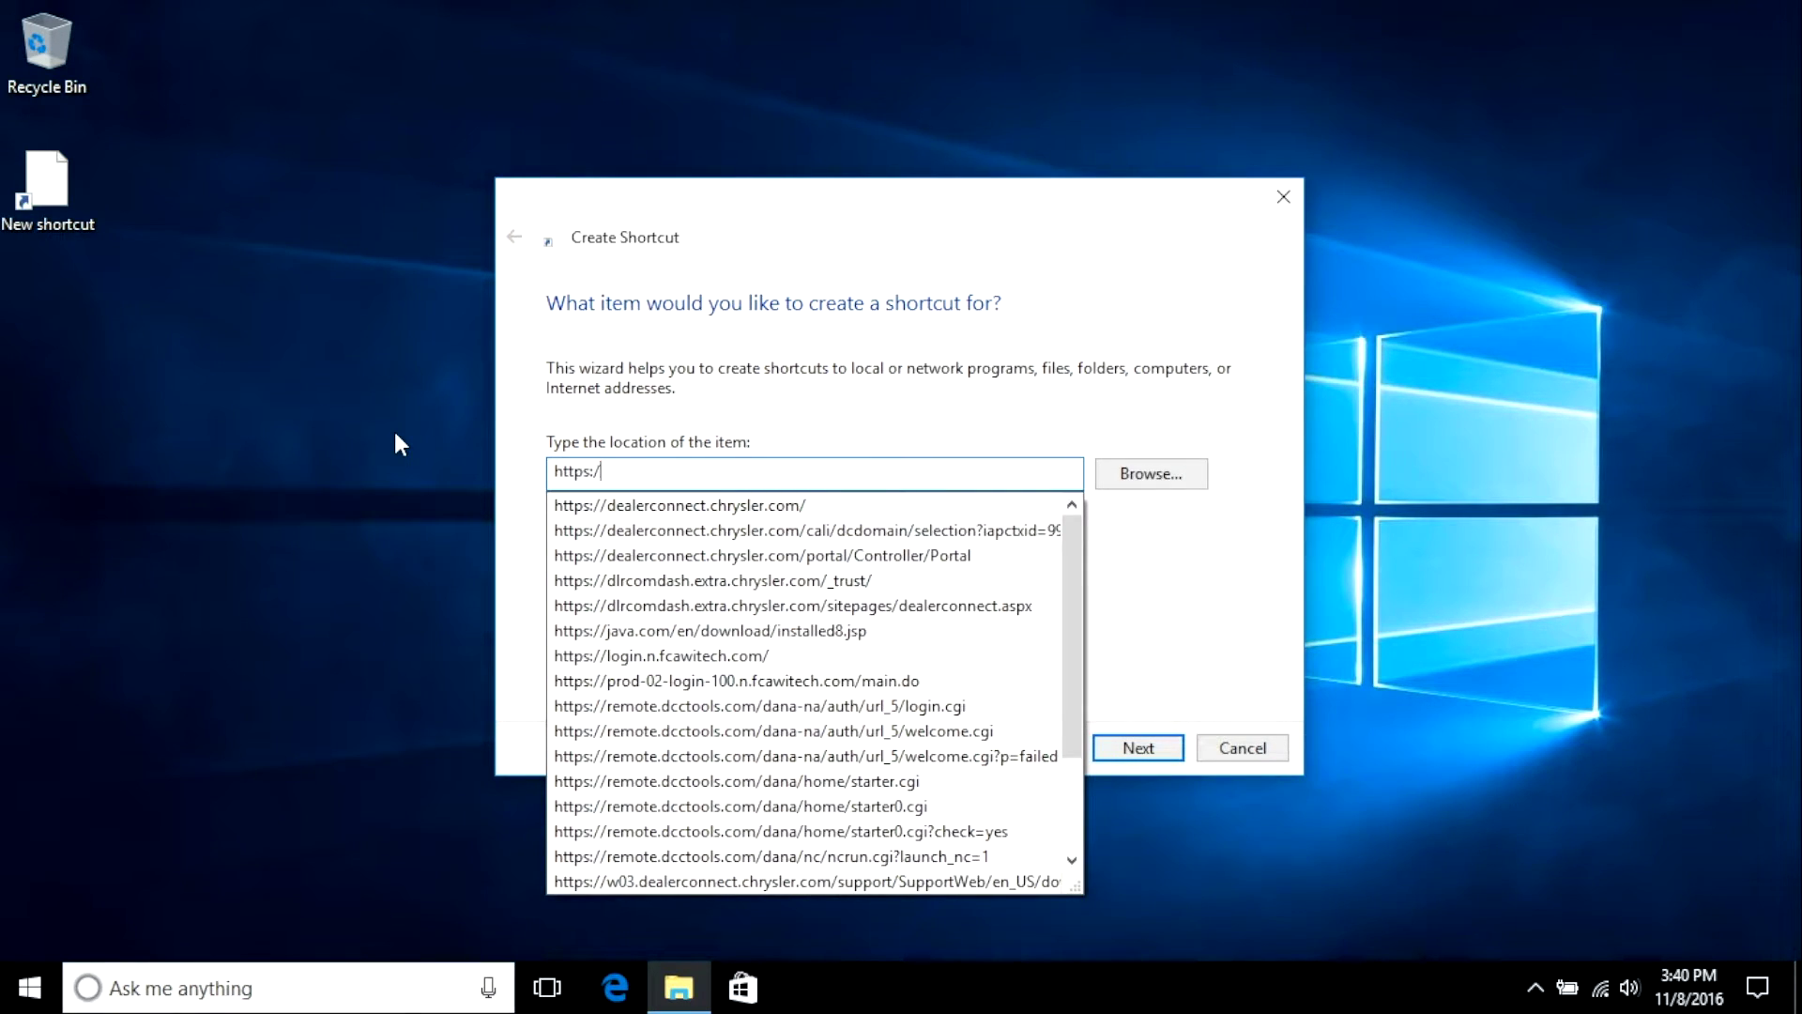
text(/login.n)
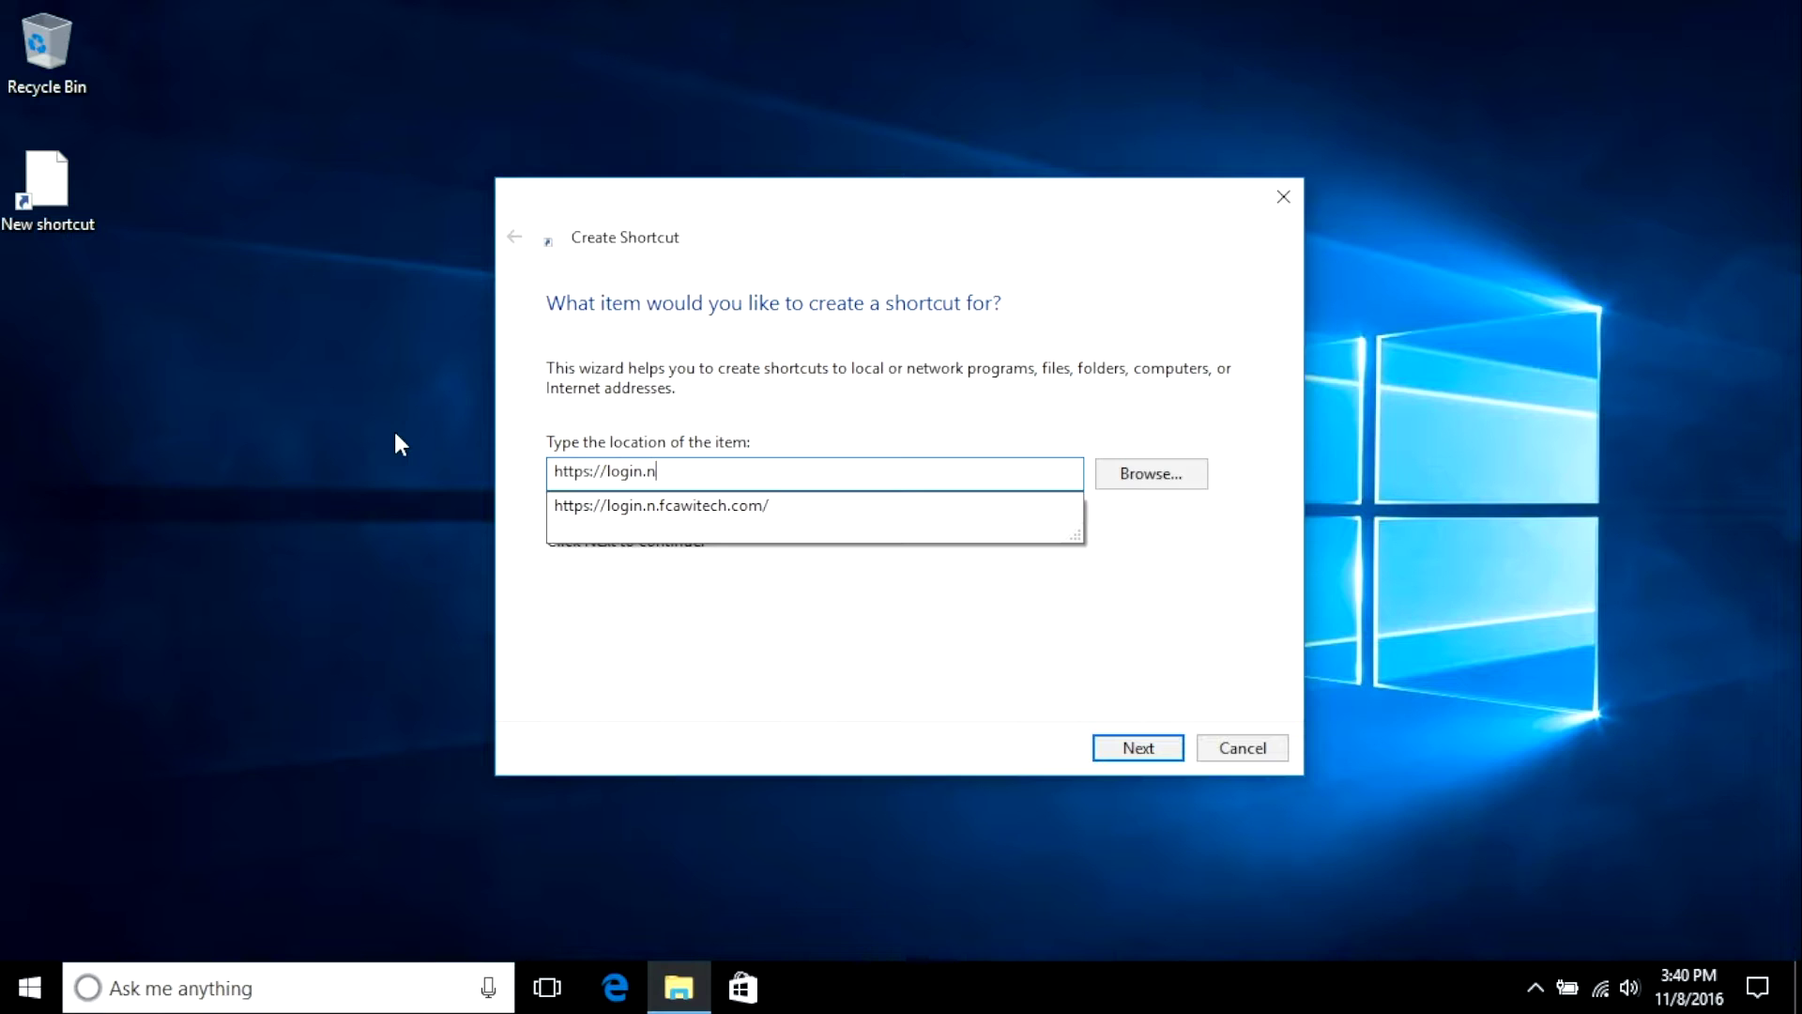
text(.fcawitech.com)
key(Return)
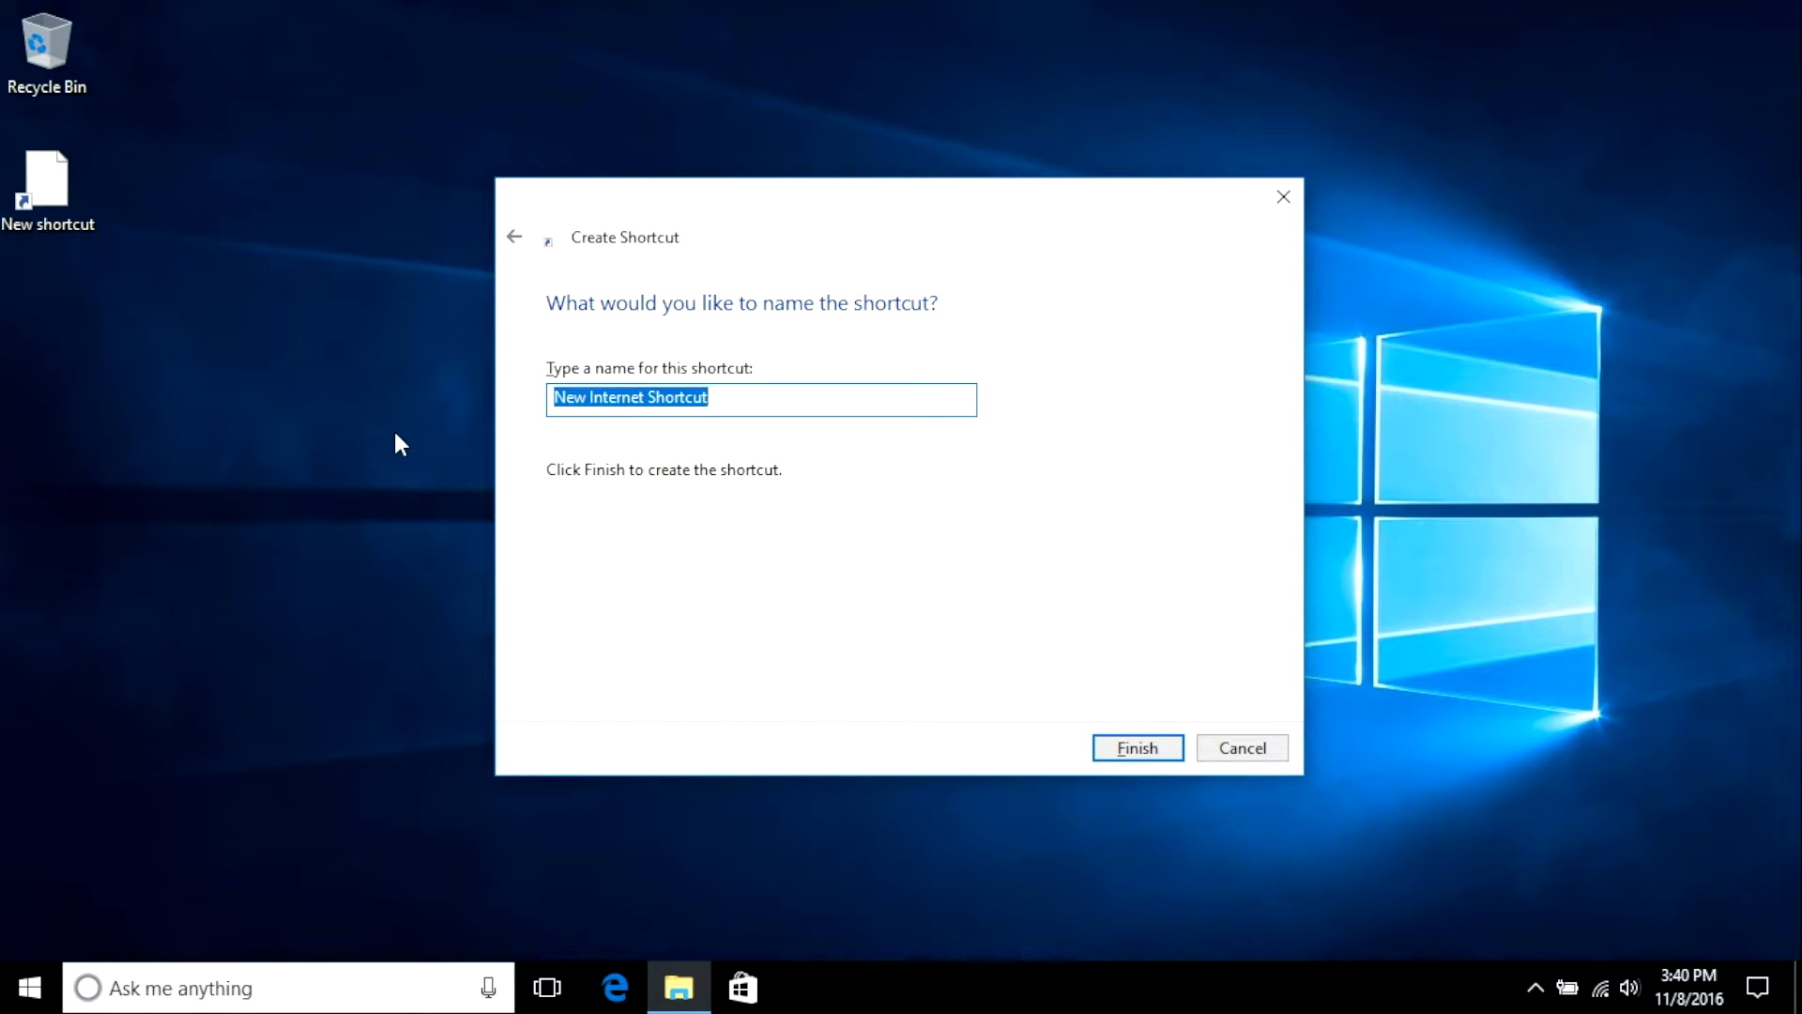
text(wiTECH )
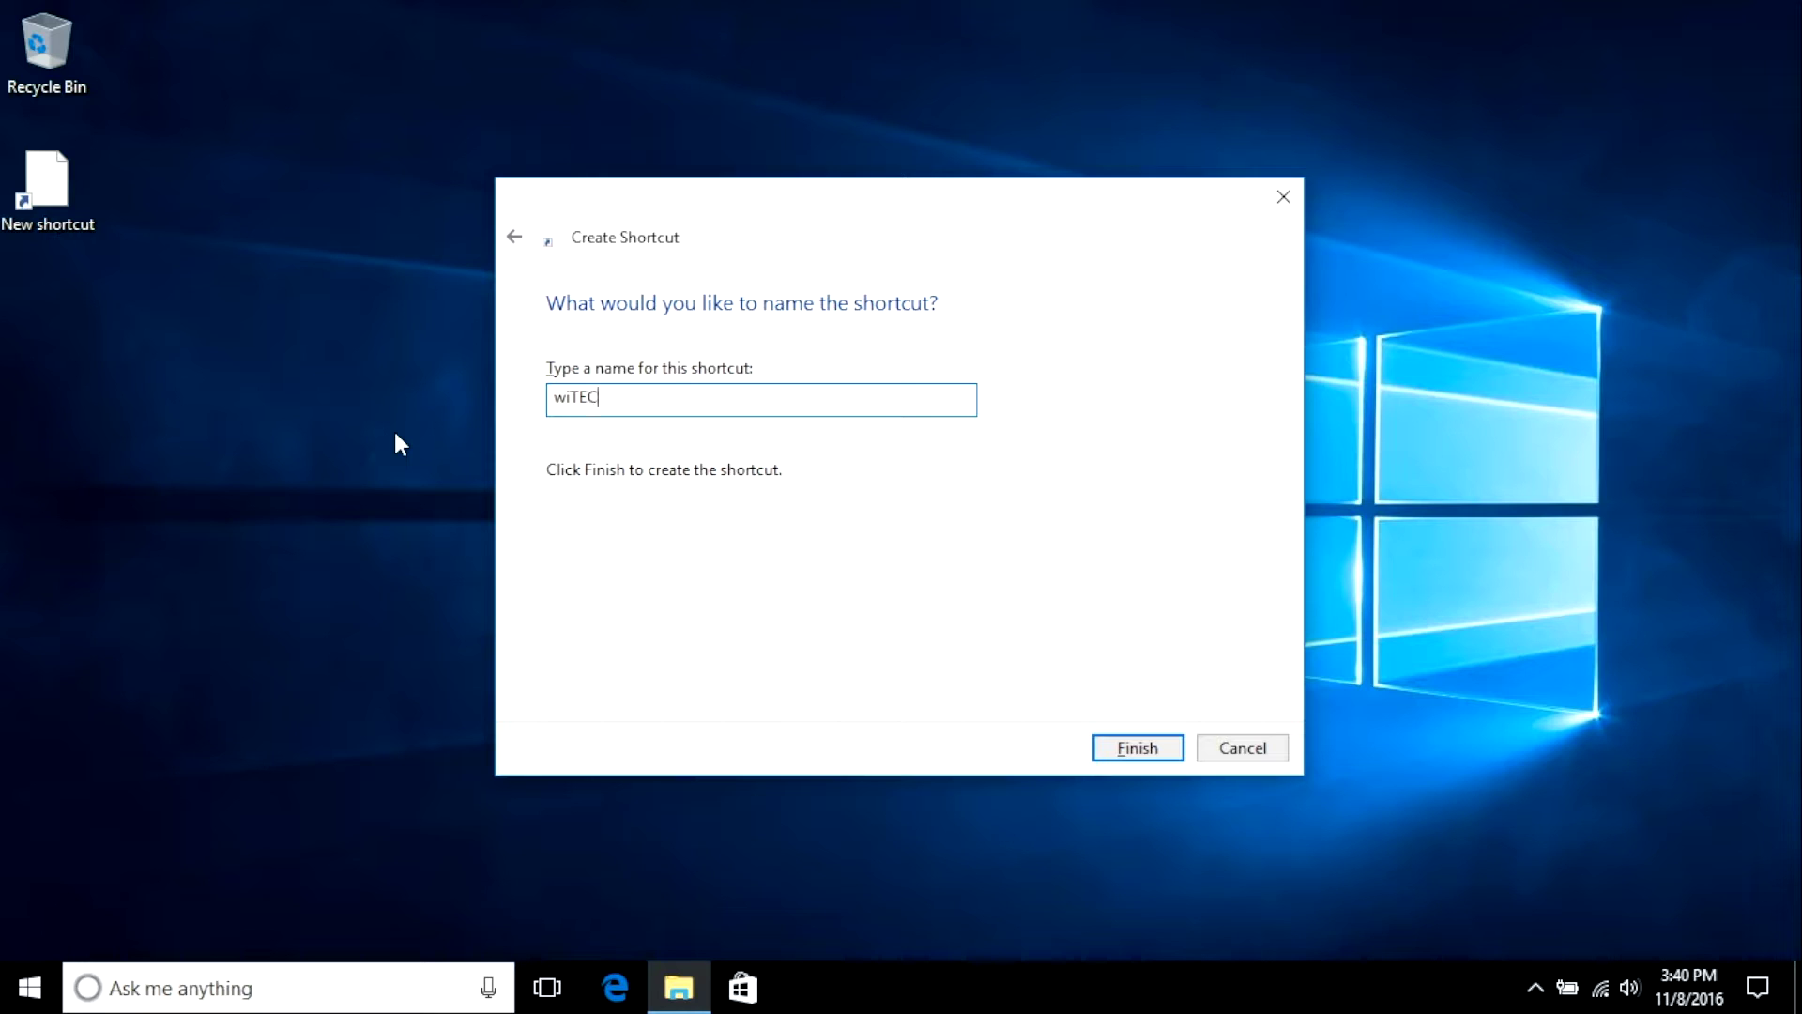
text(2)
key(Return)
double_click(49, 205)
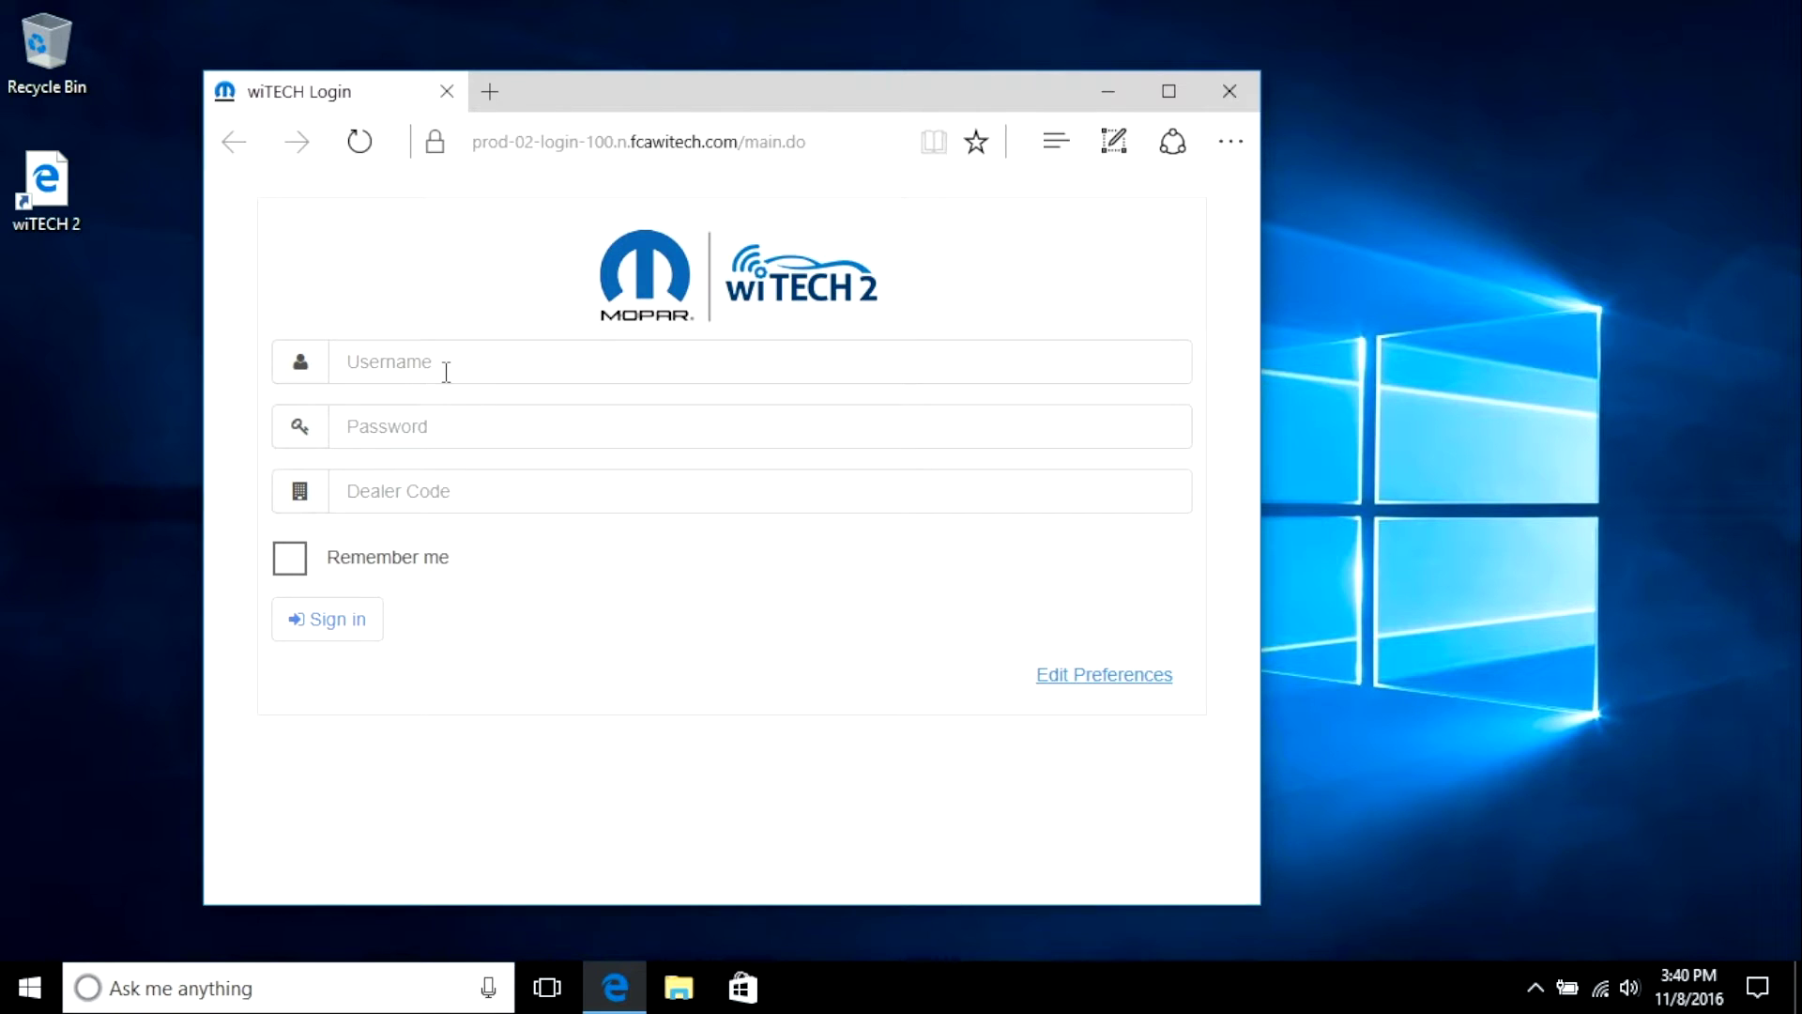
click(1228, 93)
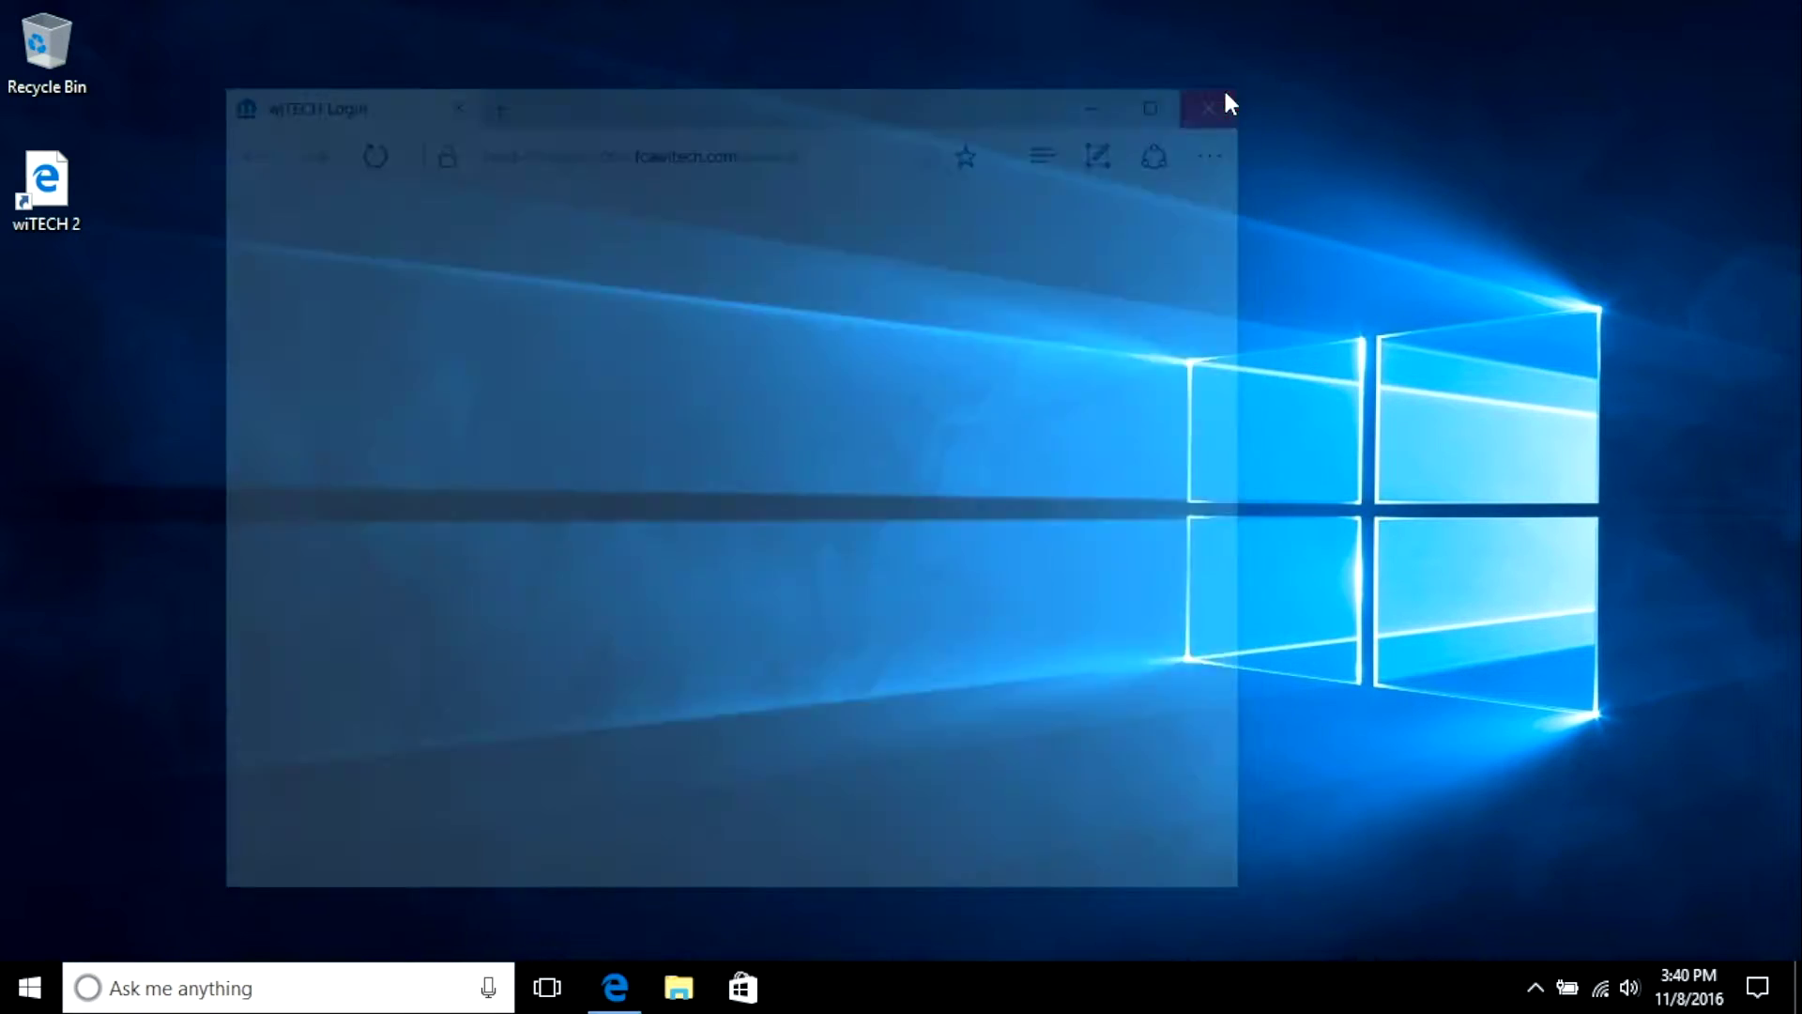
click(336, 984)
text(Google Chrome)
key(Return)
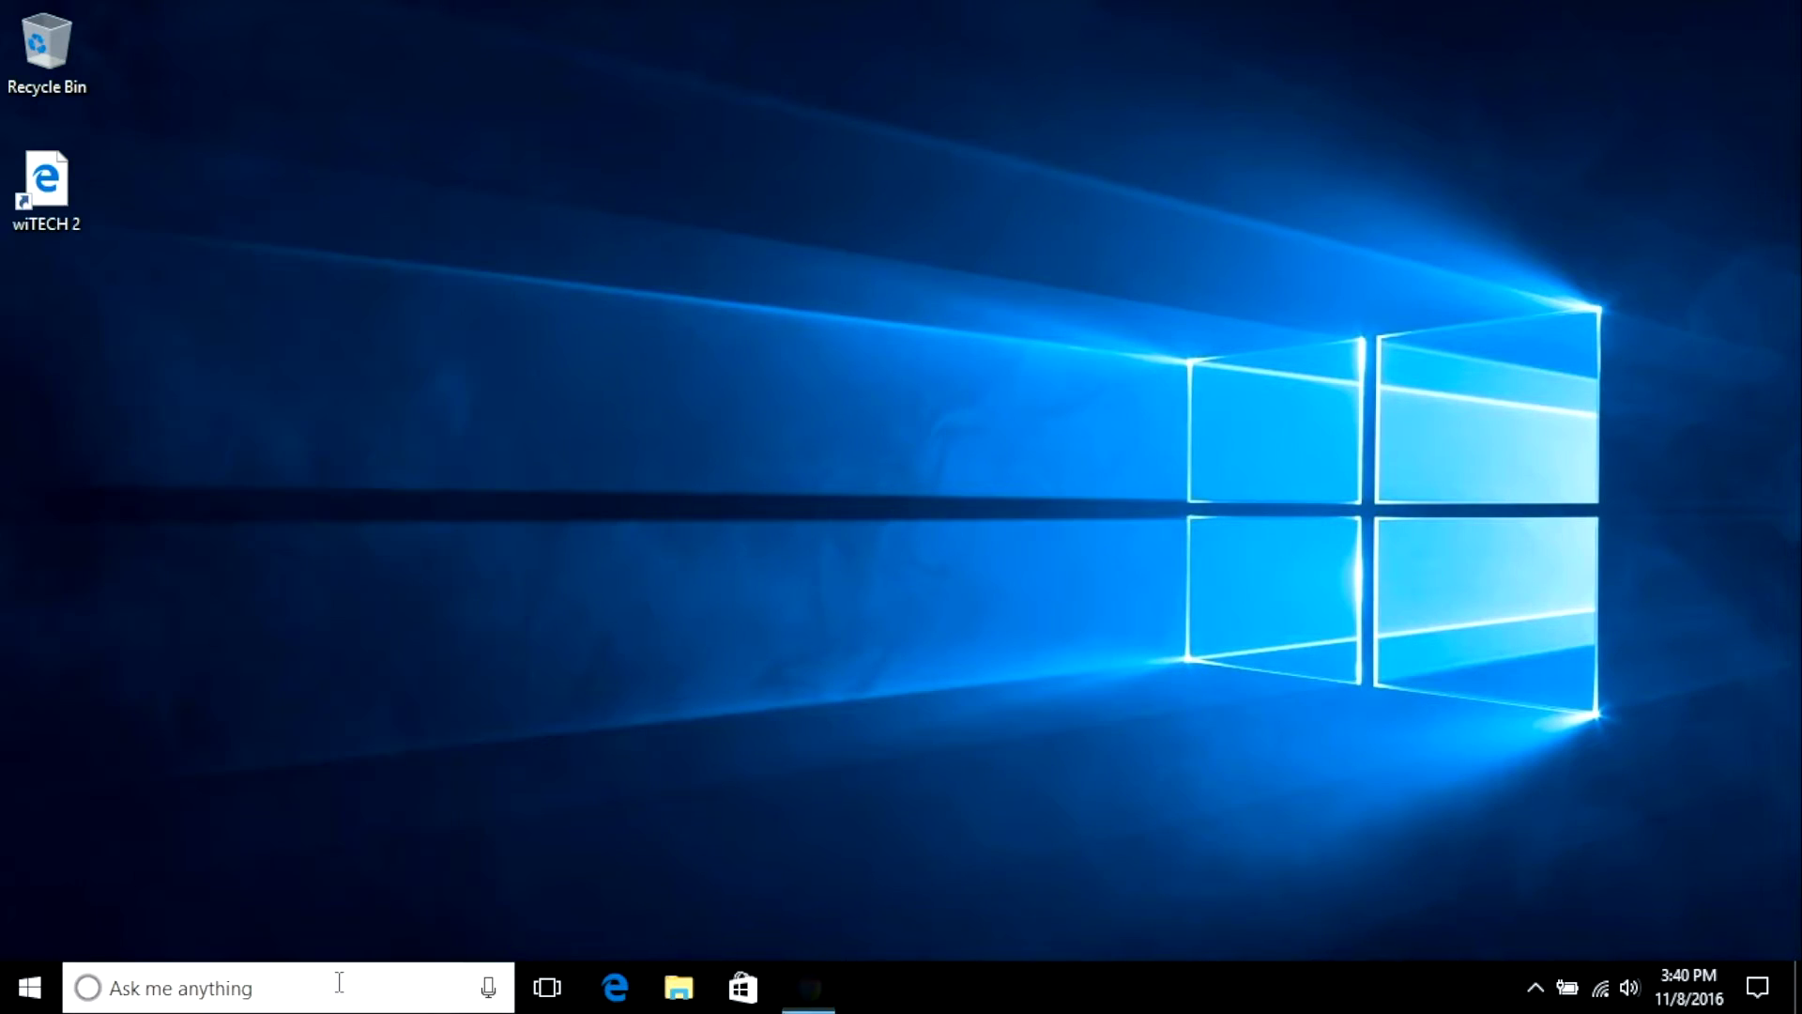
text(https:)
text(//prod-02-login-100.n.)
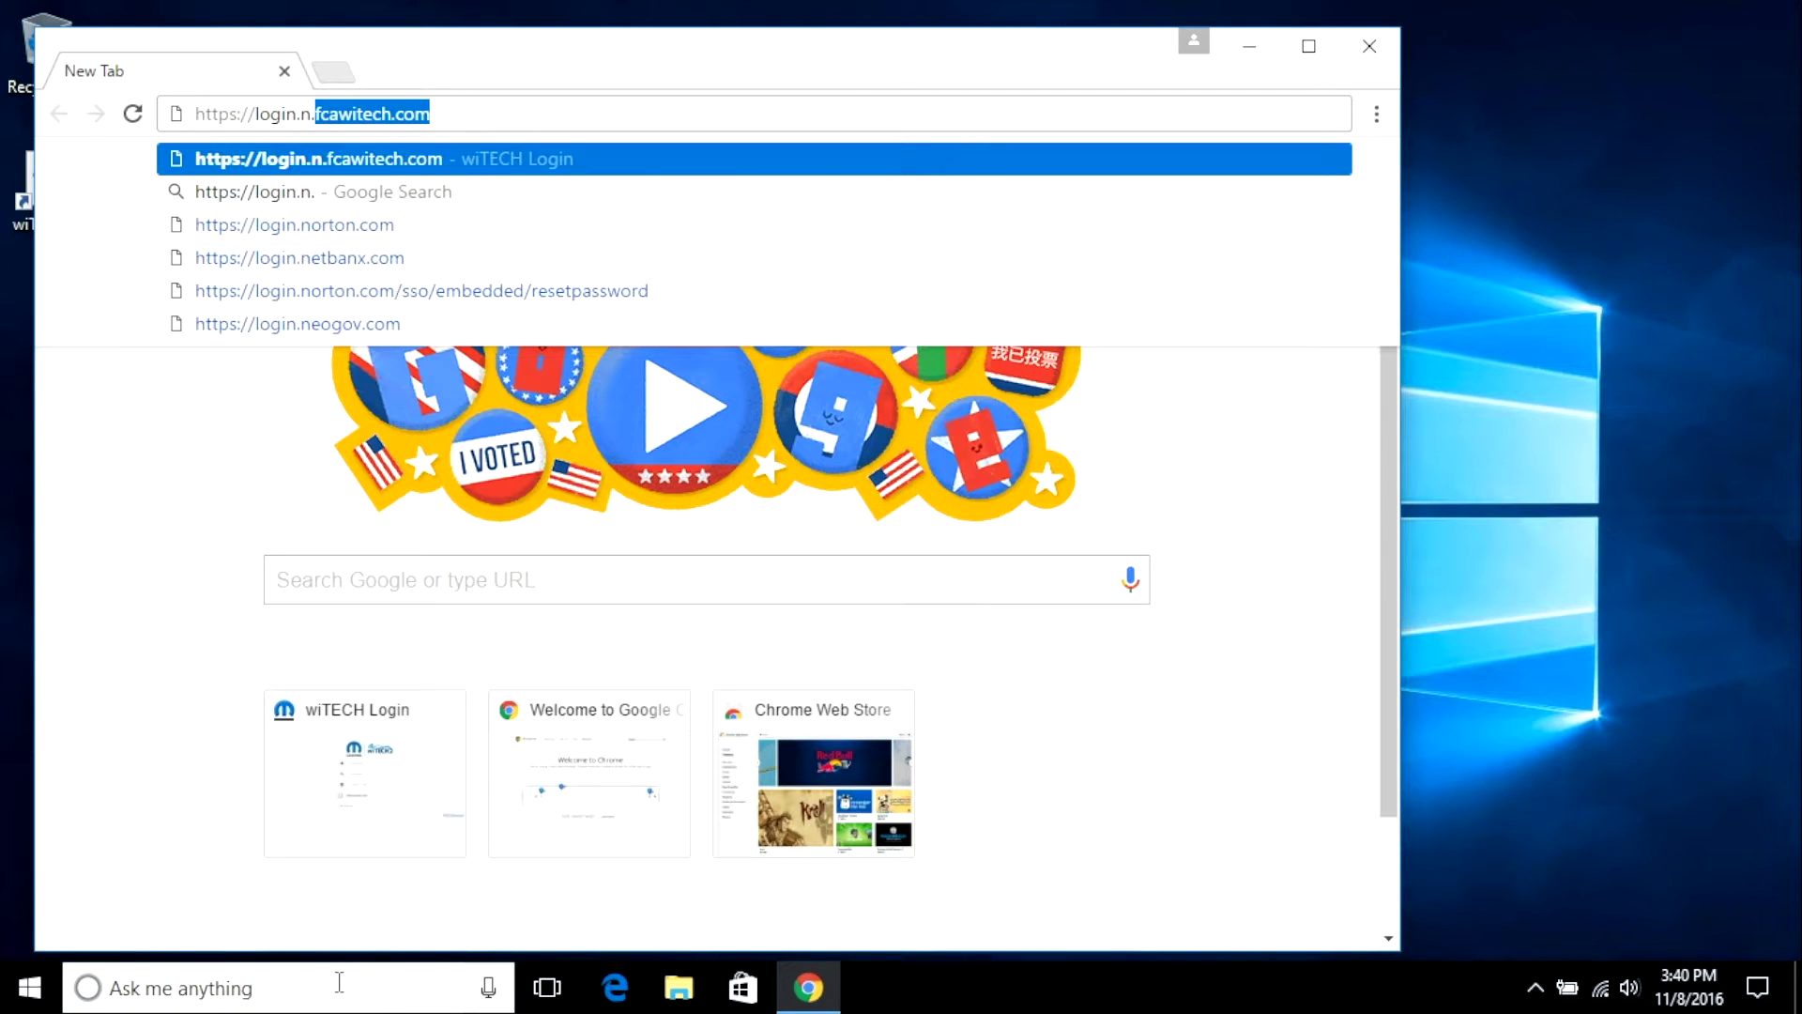
text(fcawitech.com)
Load the login page in Chrome, bookmark it and rename the bookmark 'wiTECH 2'
key(Return)
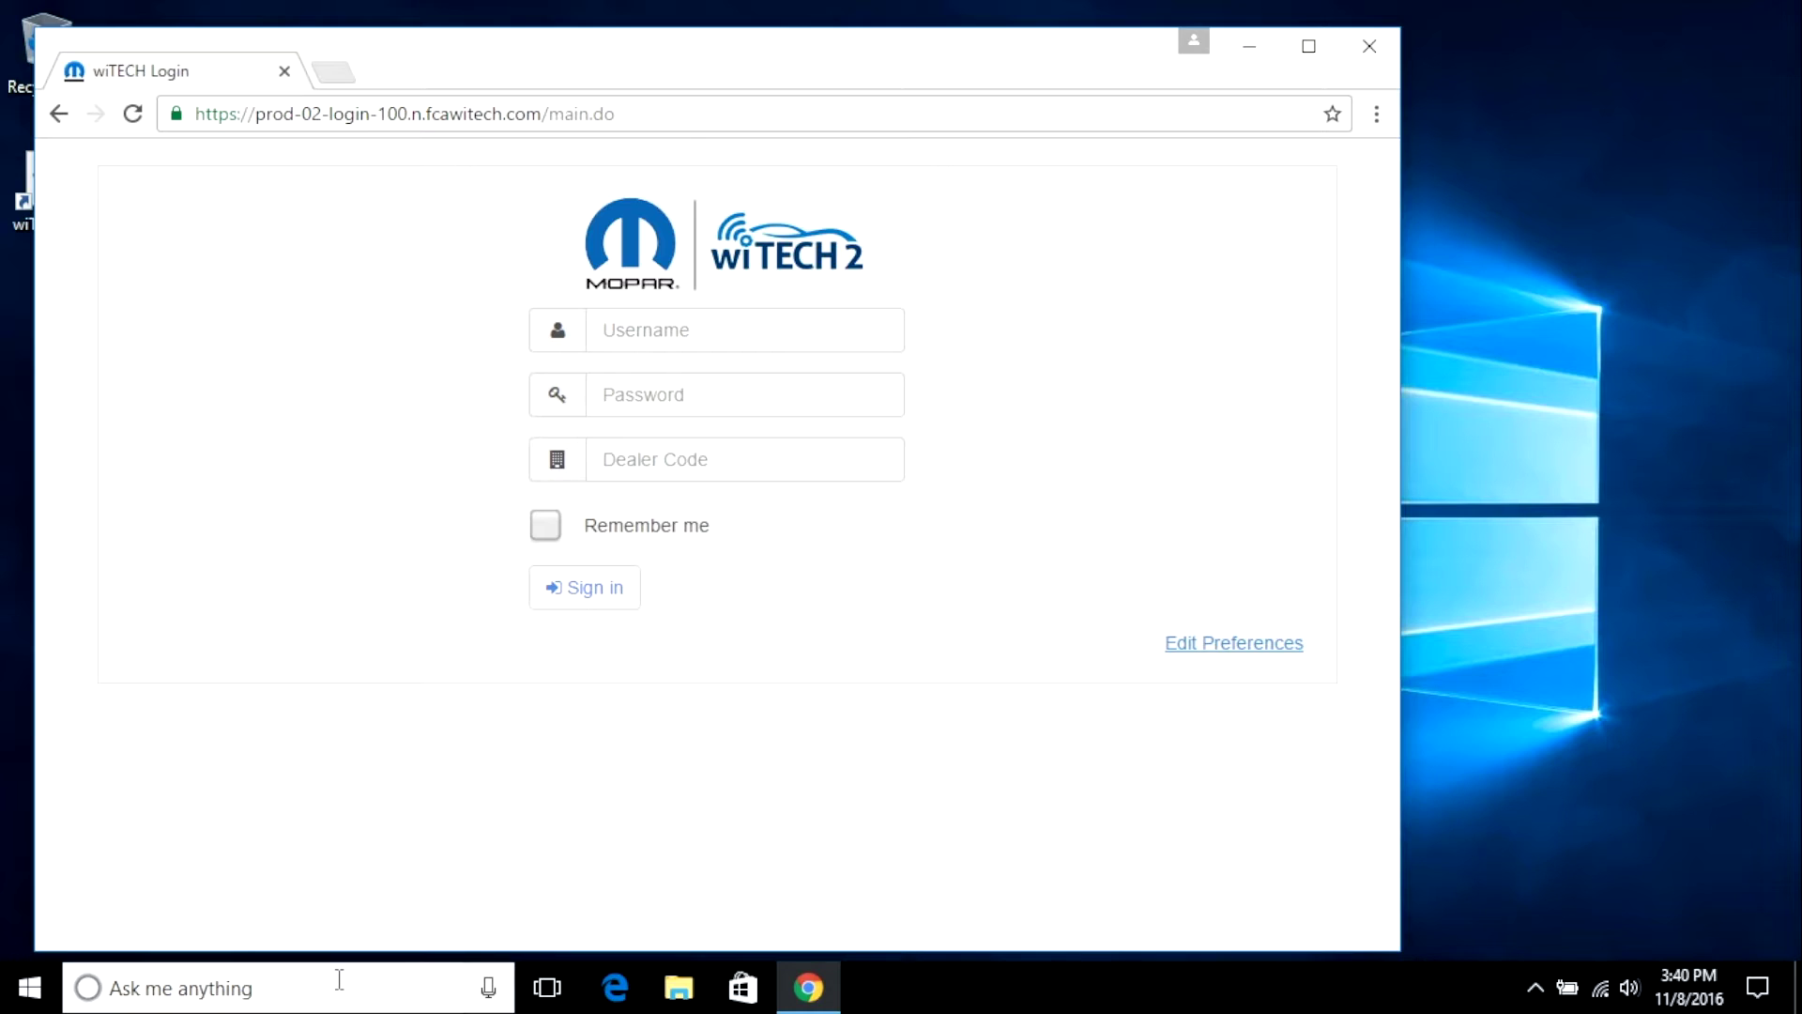
click(1333, 115)
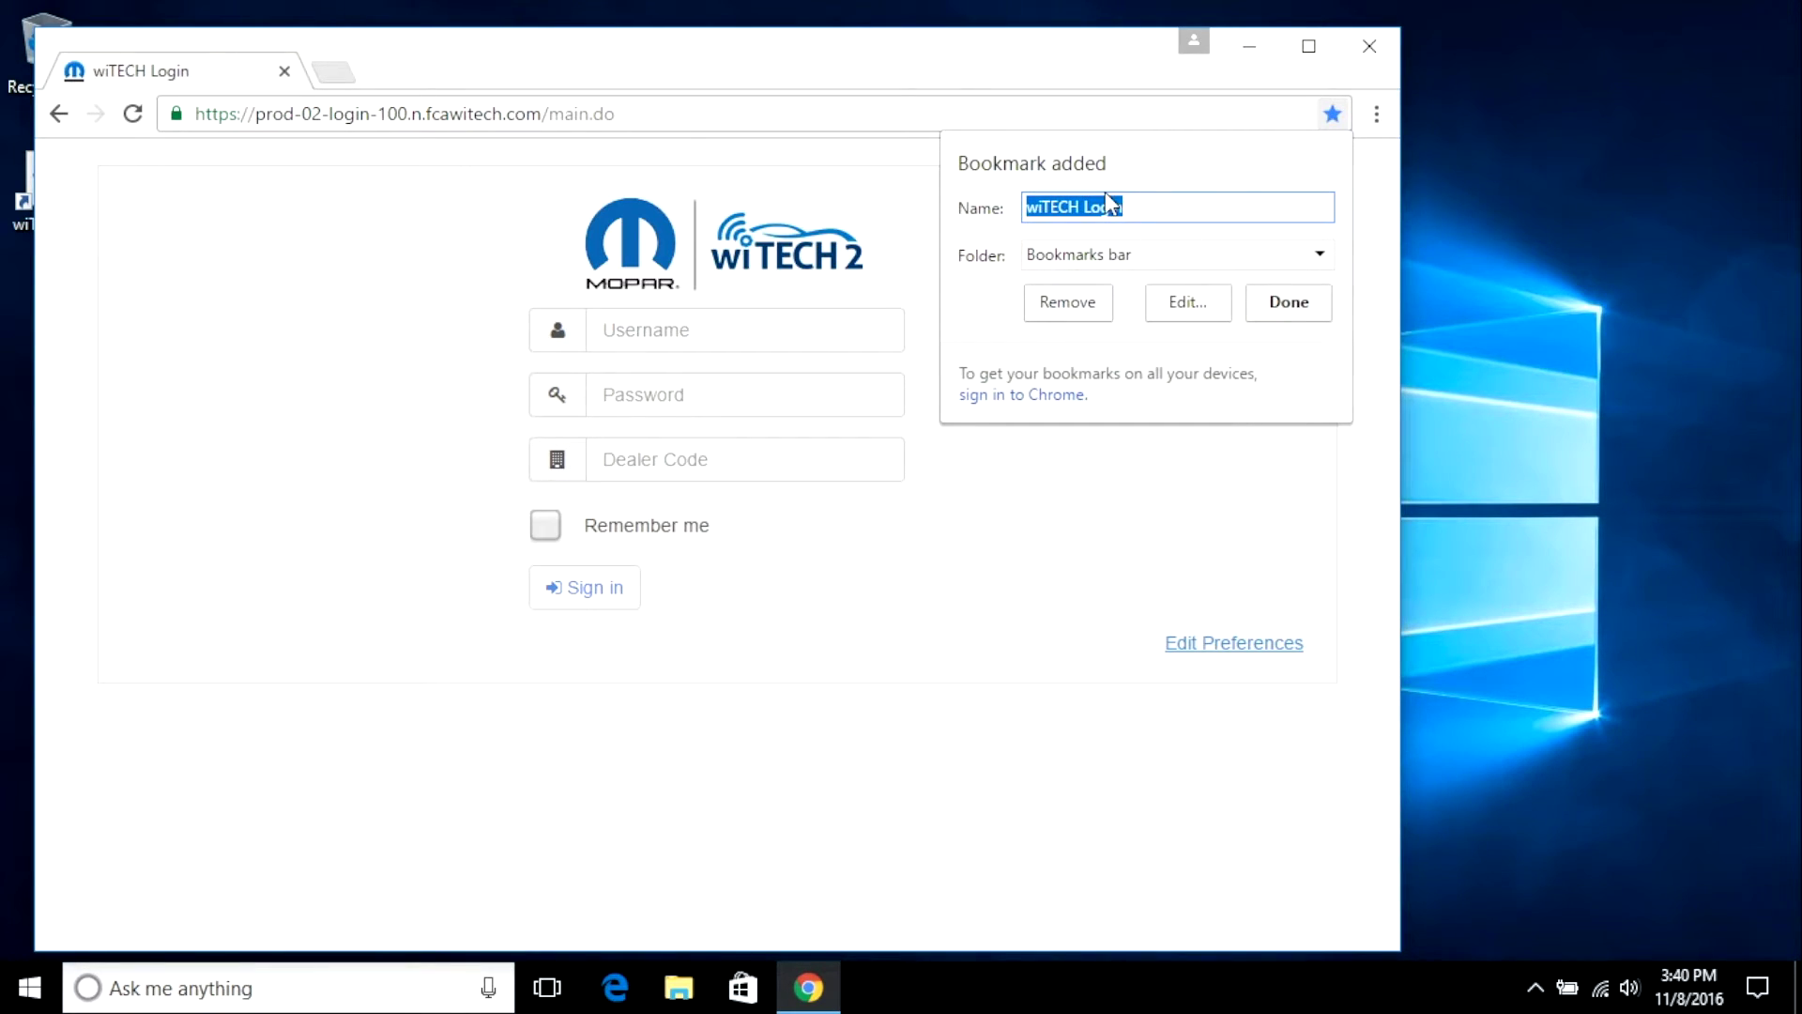
click(1188, 302)
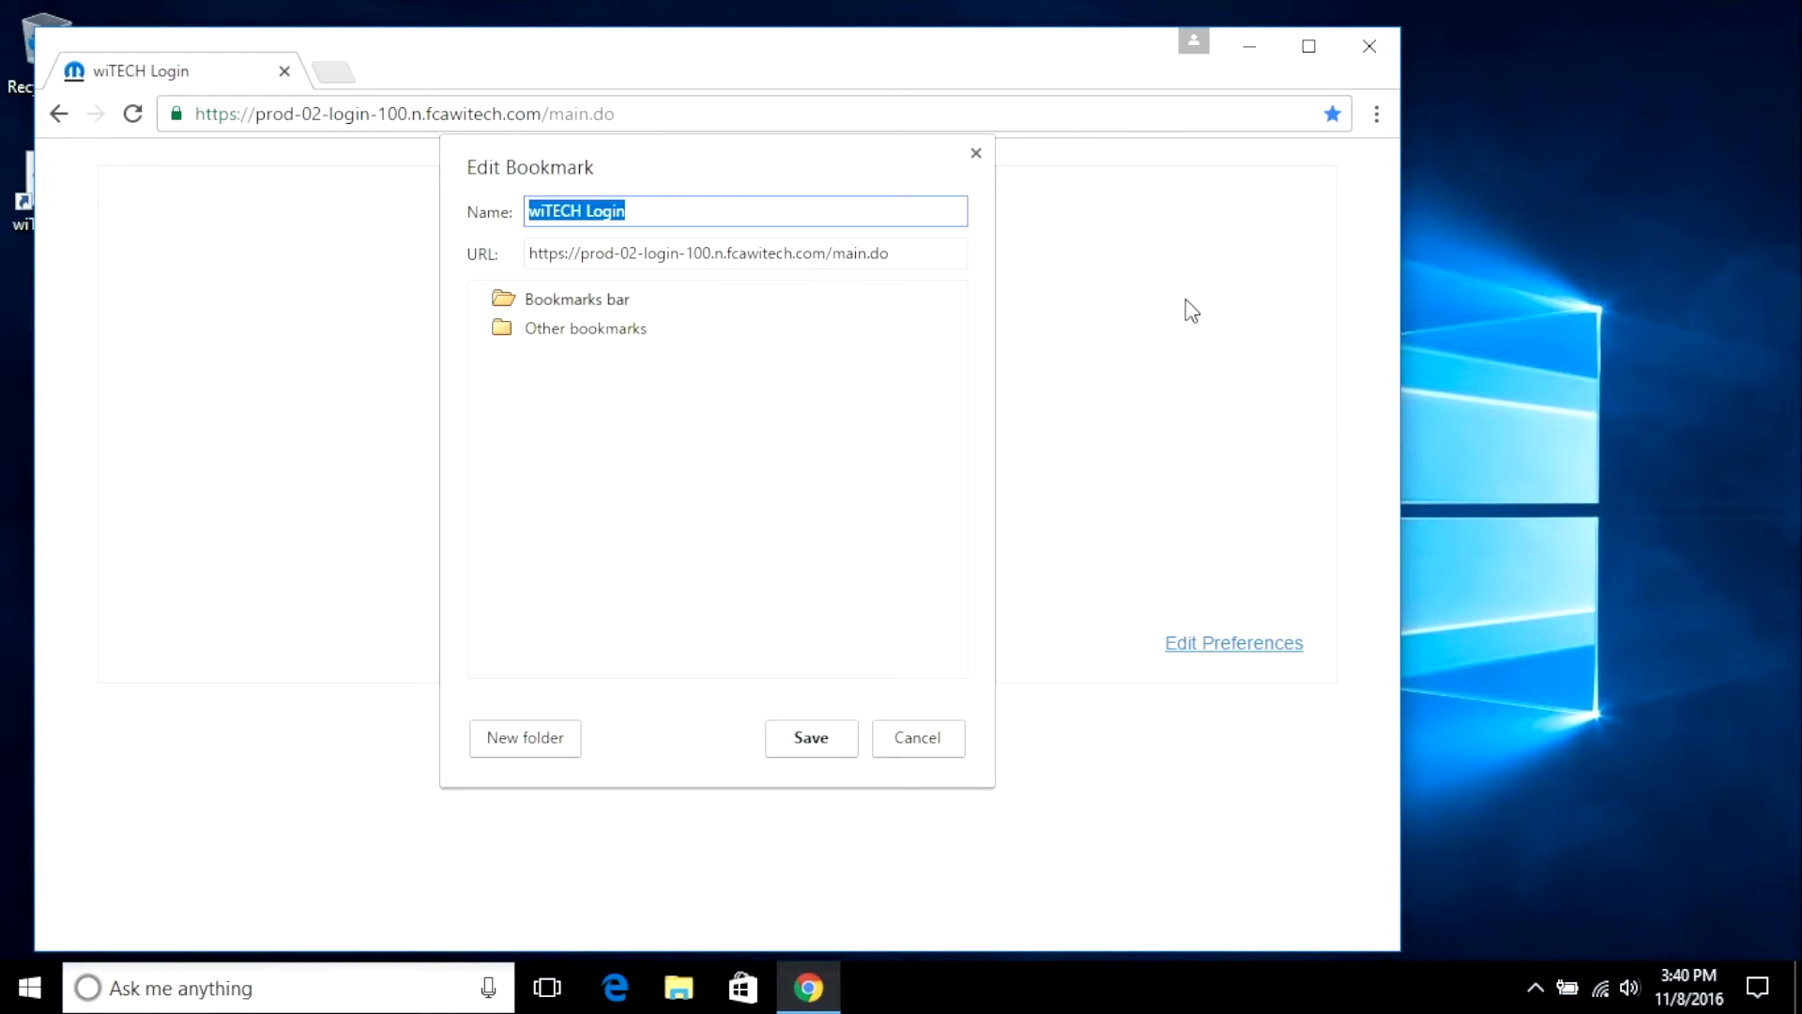
double_click(752, 222)
text(2)
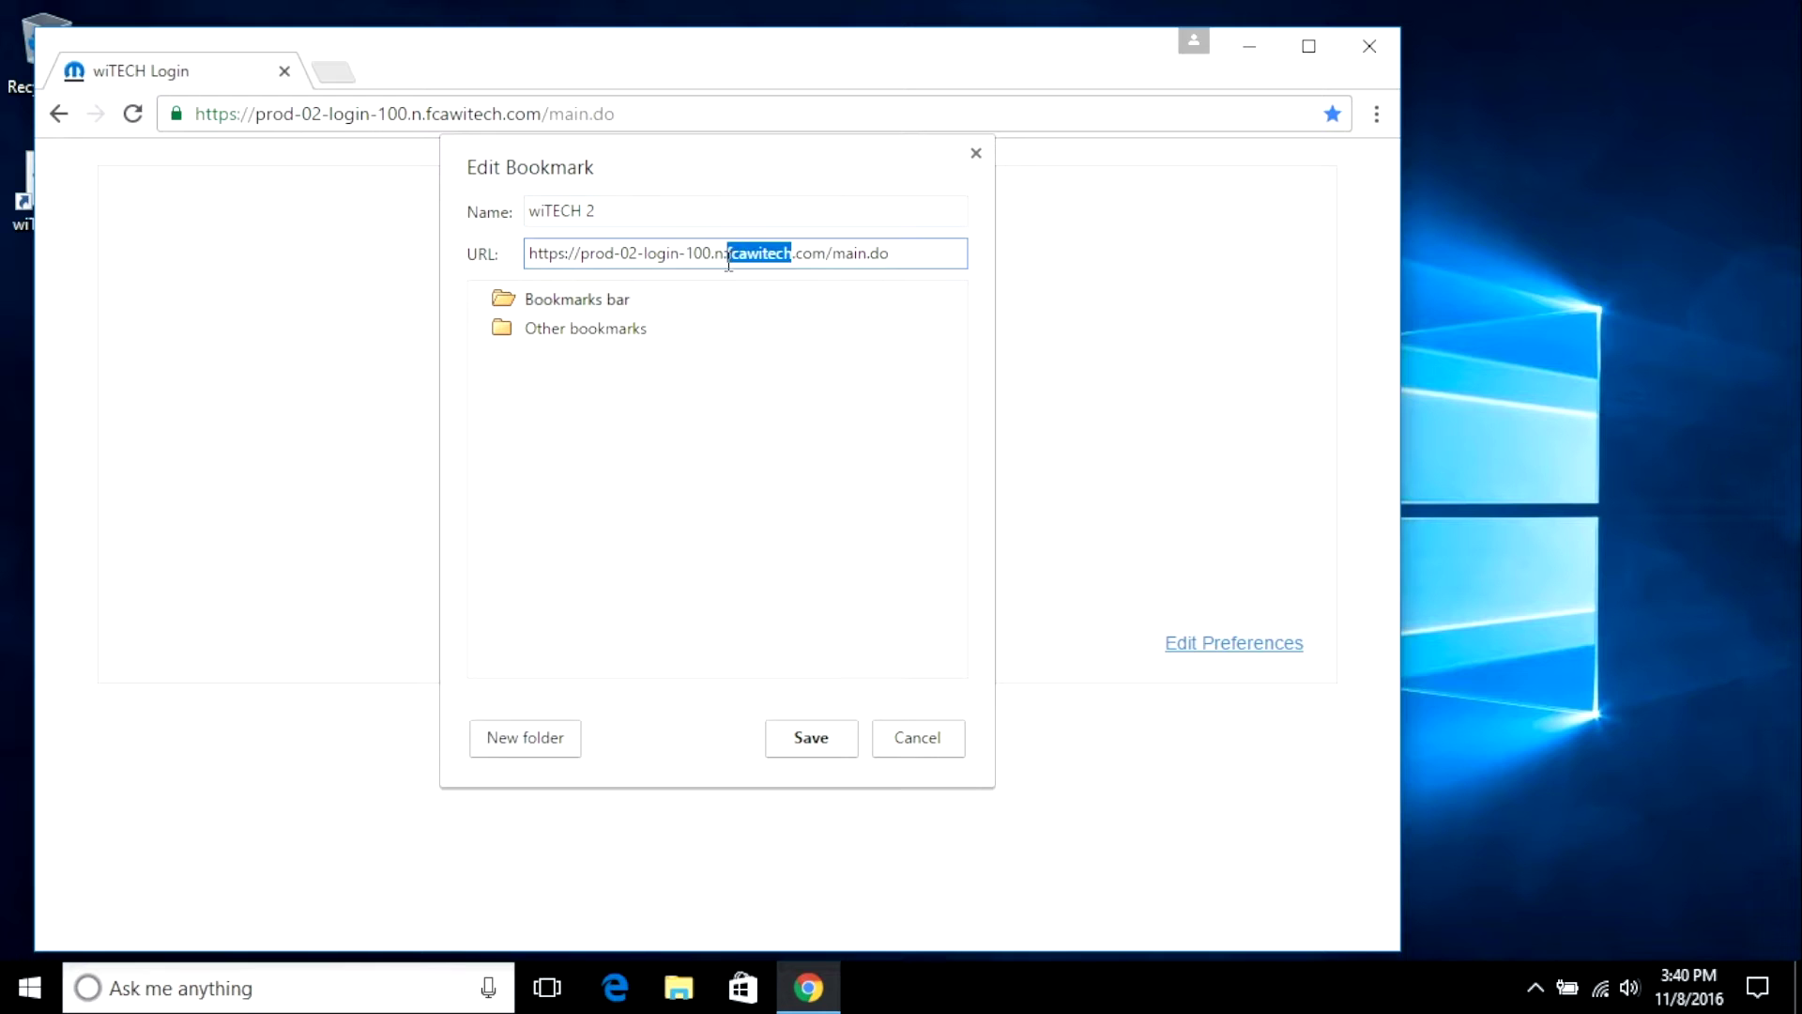
triple_click(730, 261)
text(ht)
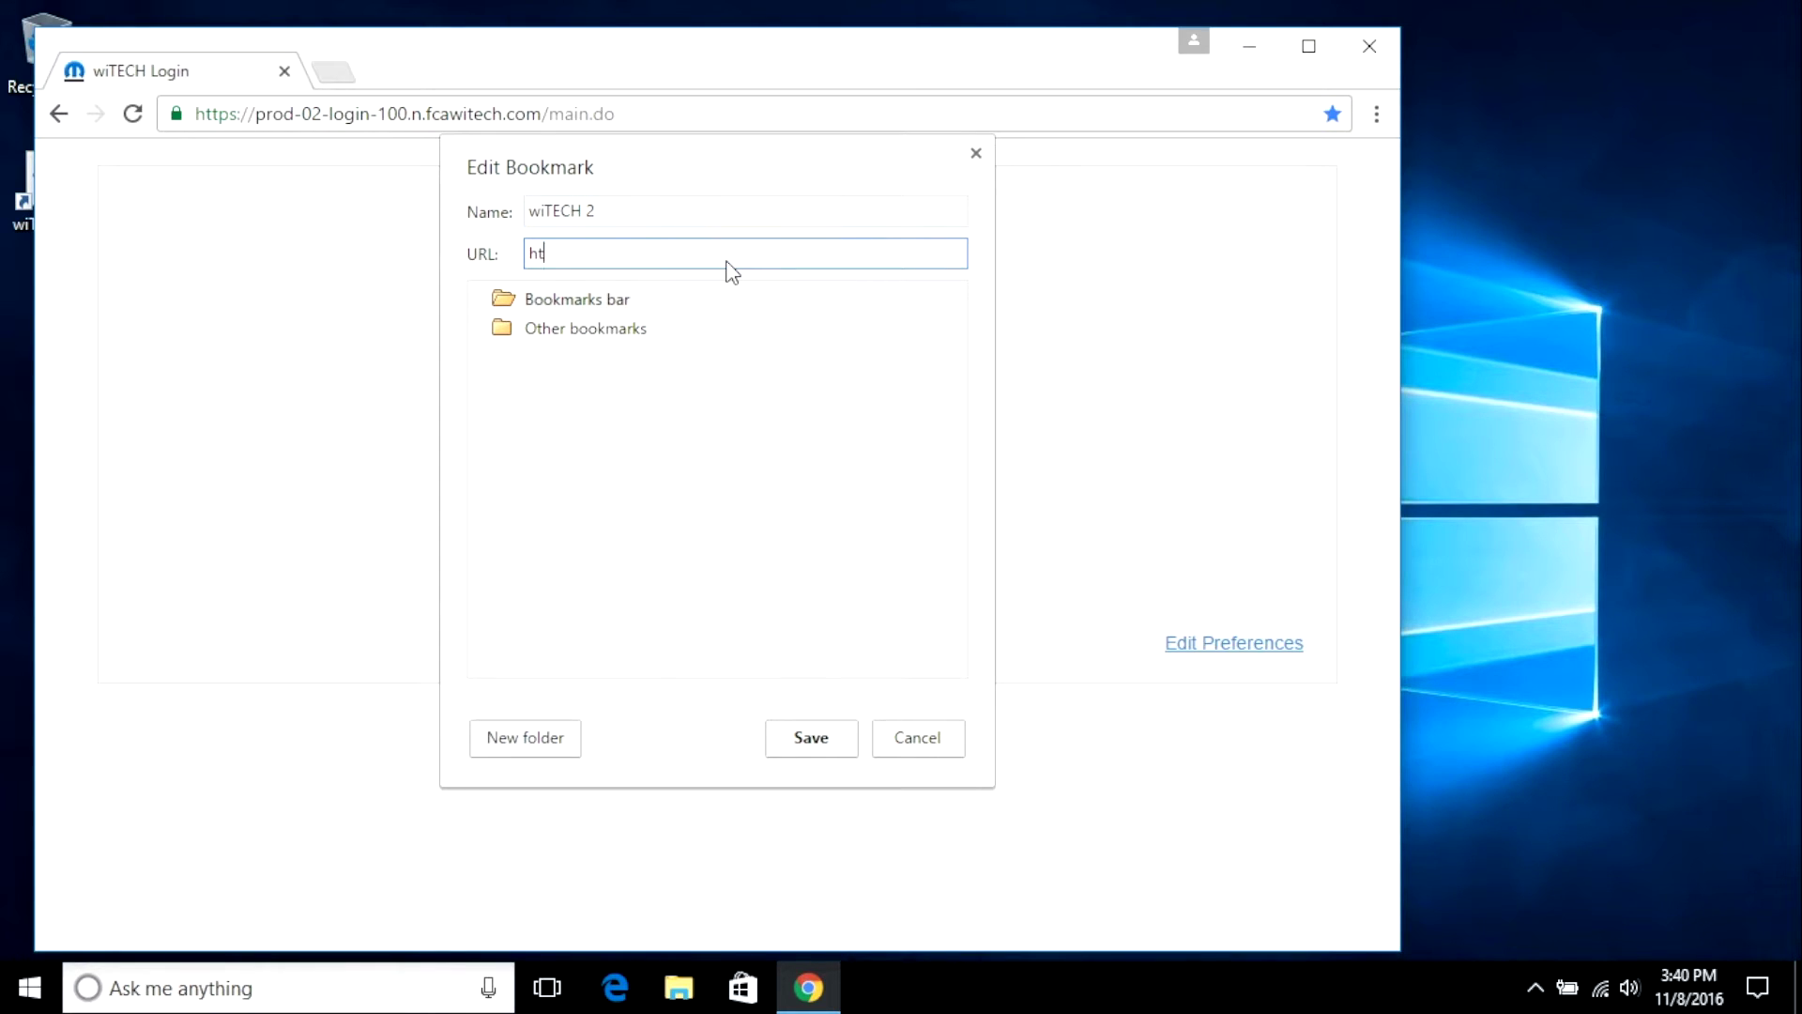
text(tps://prod-02-login-100.n.fcawitech.com)
key(Return)
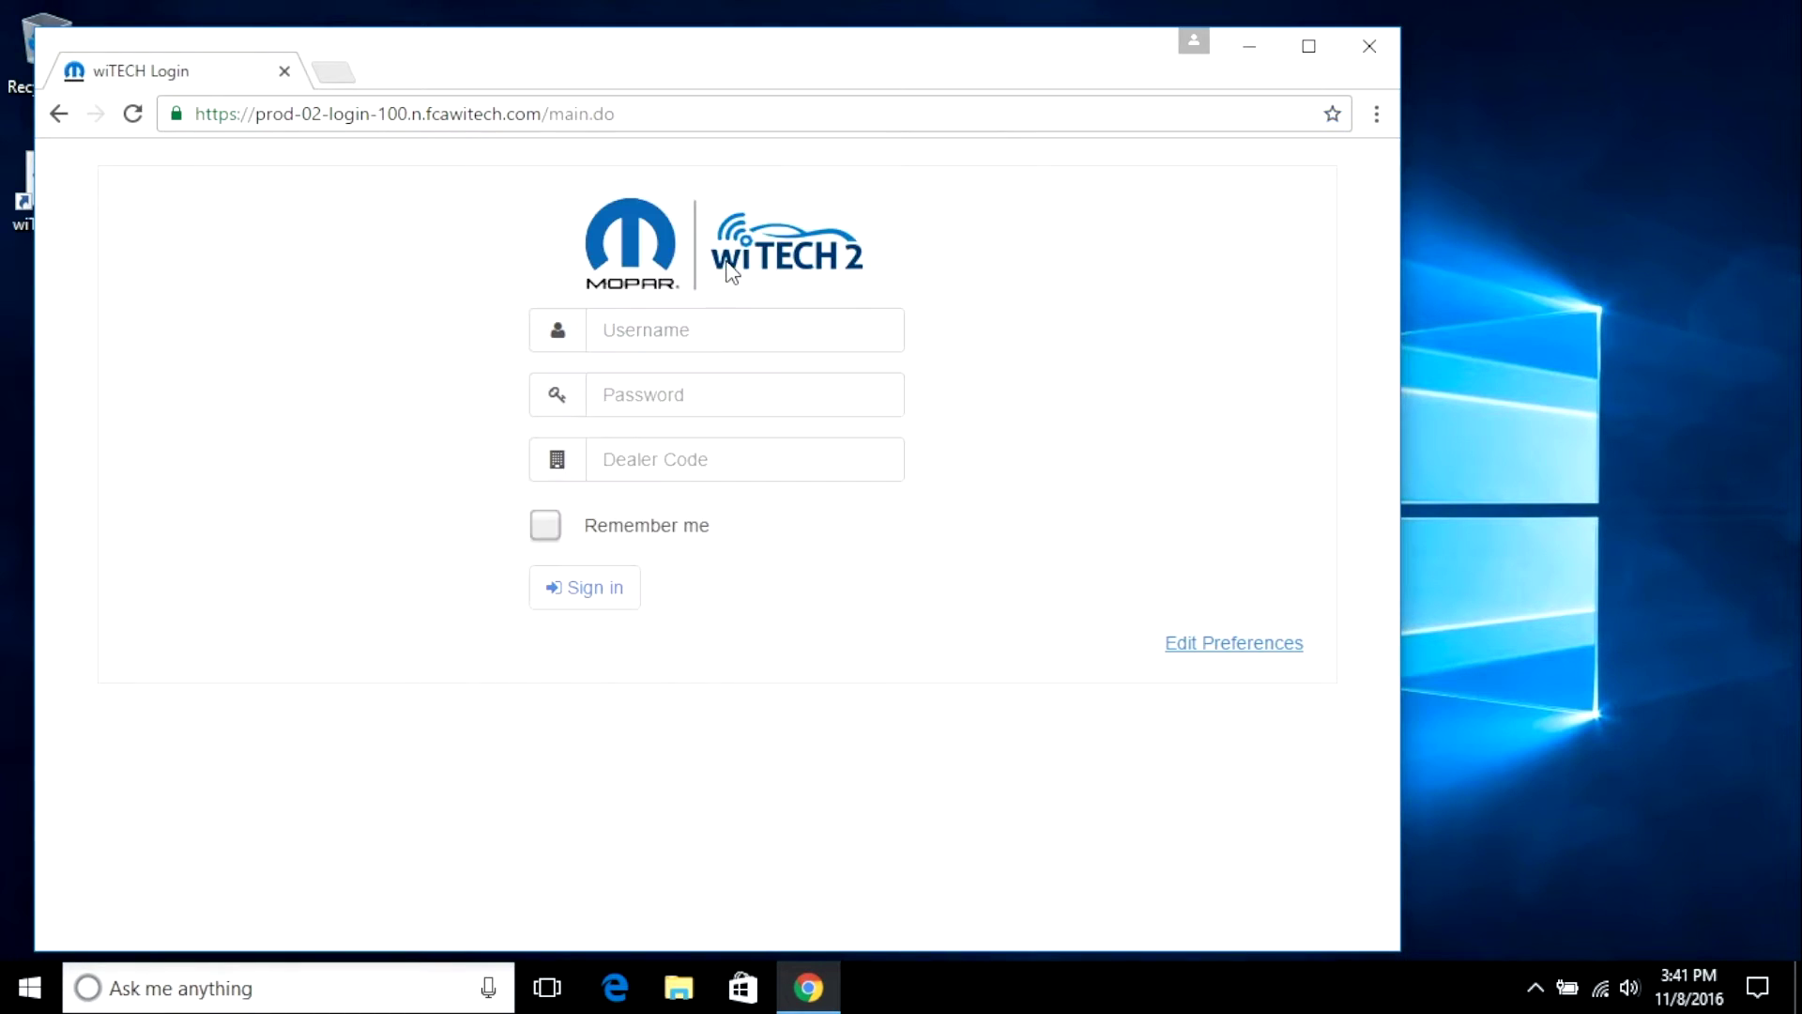
click(334, 72)
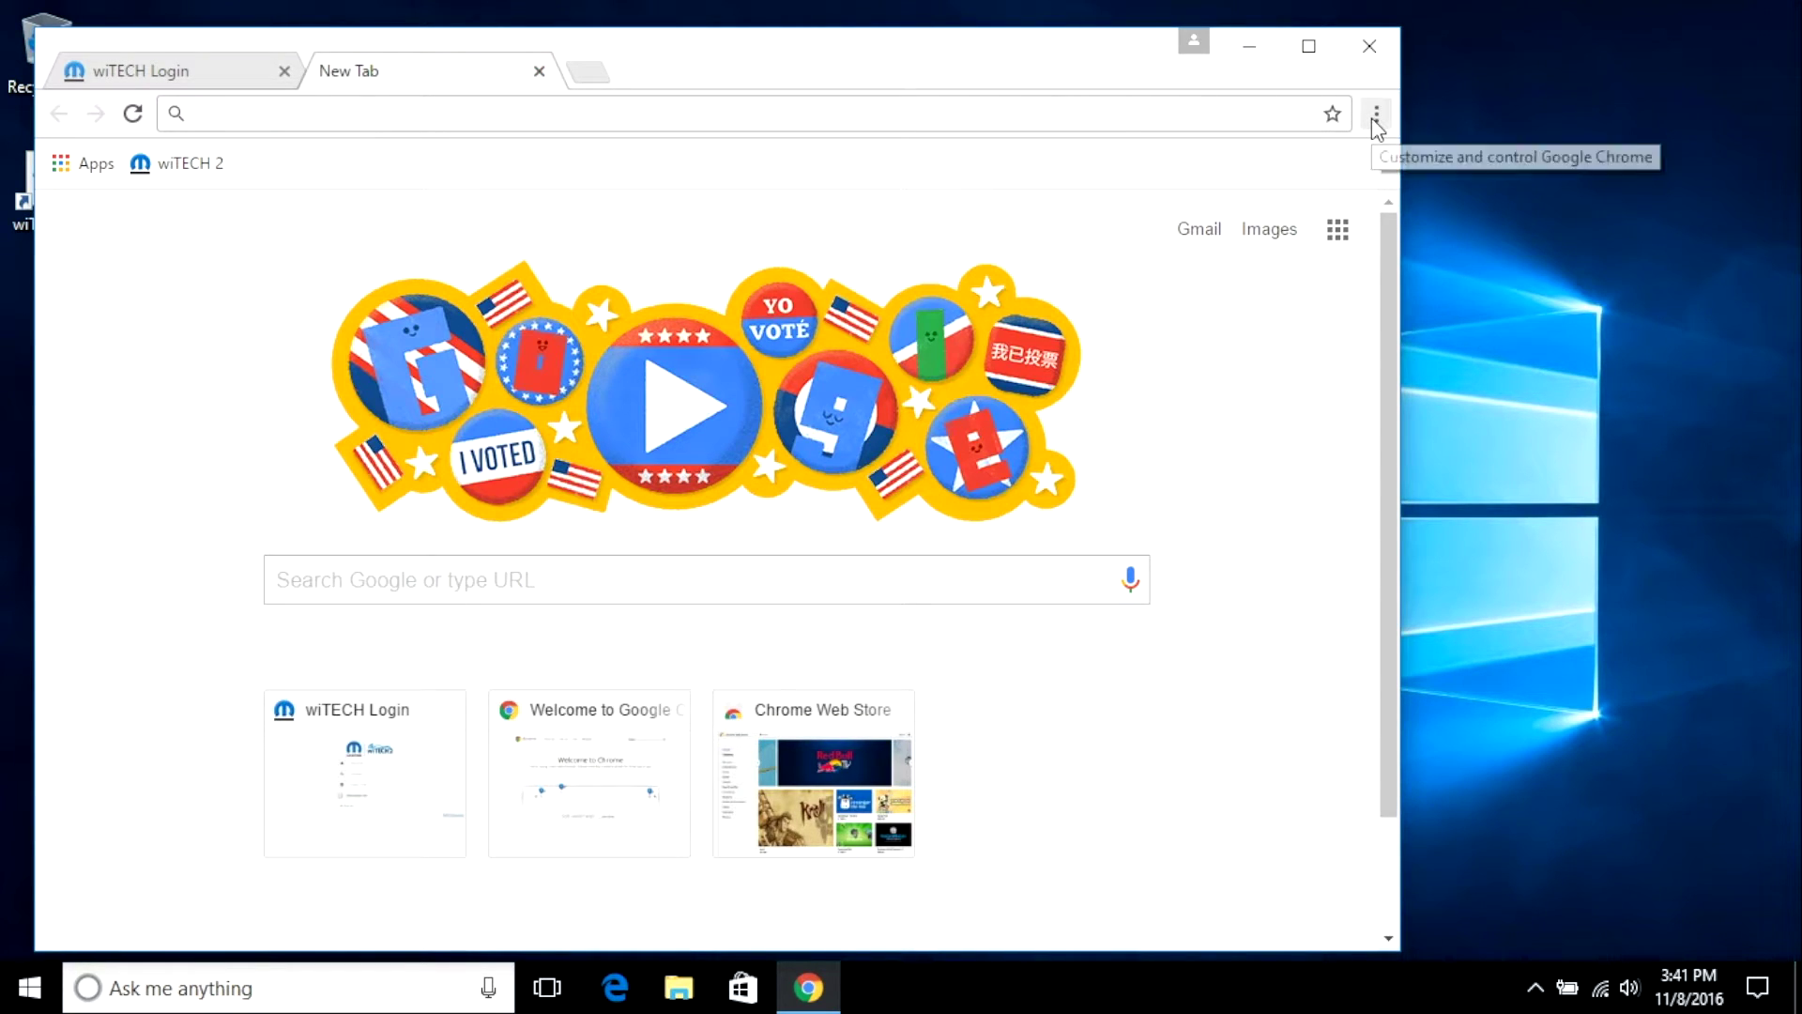
click(191, 165)
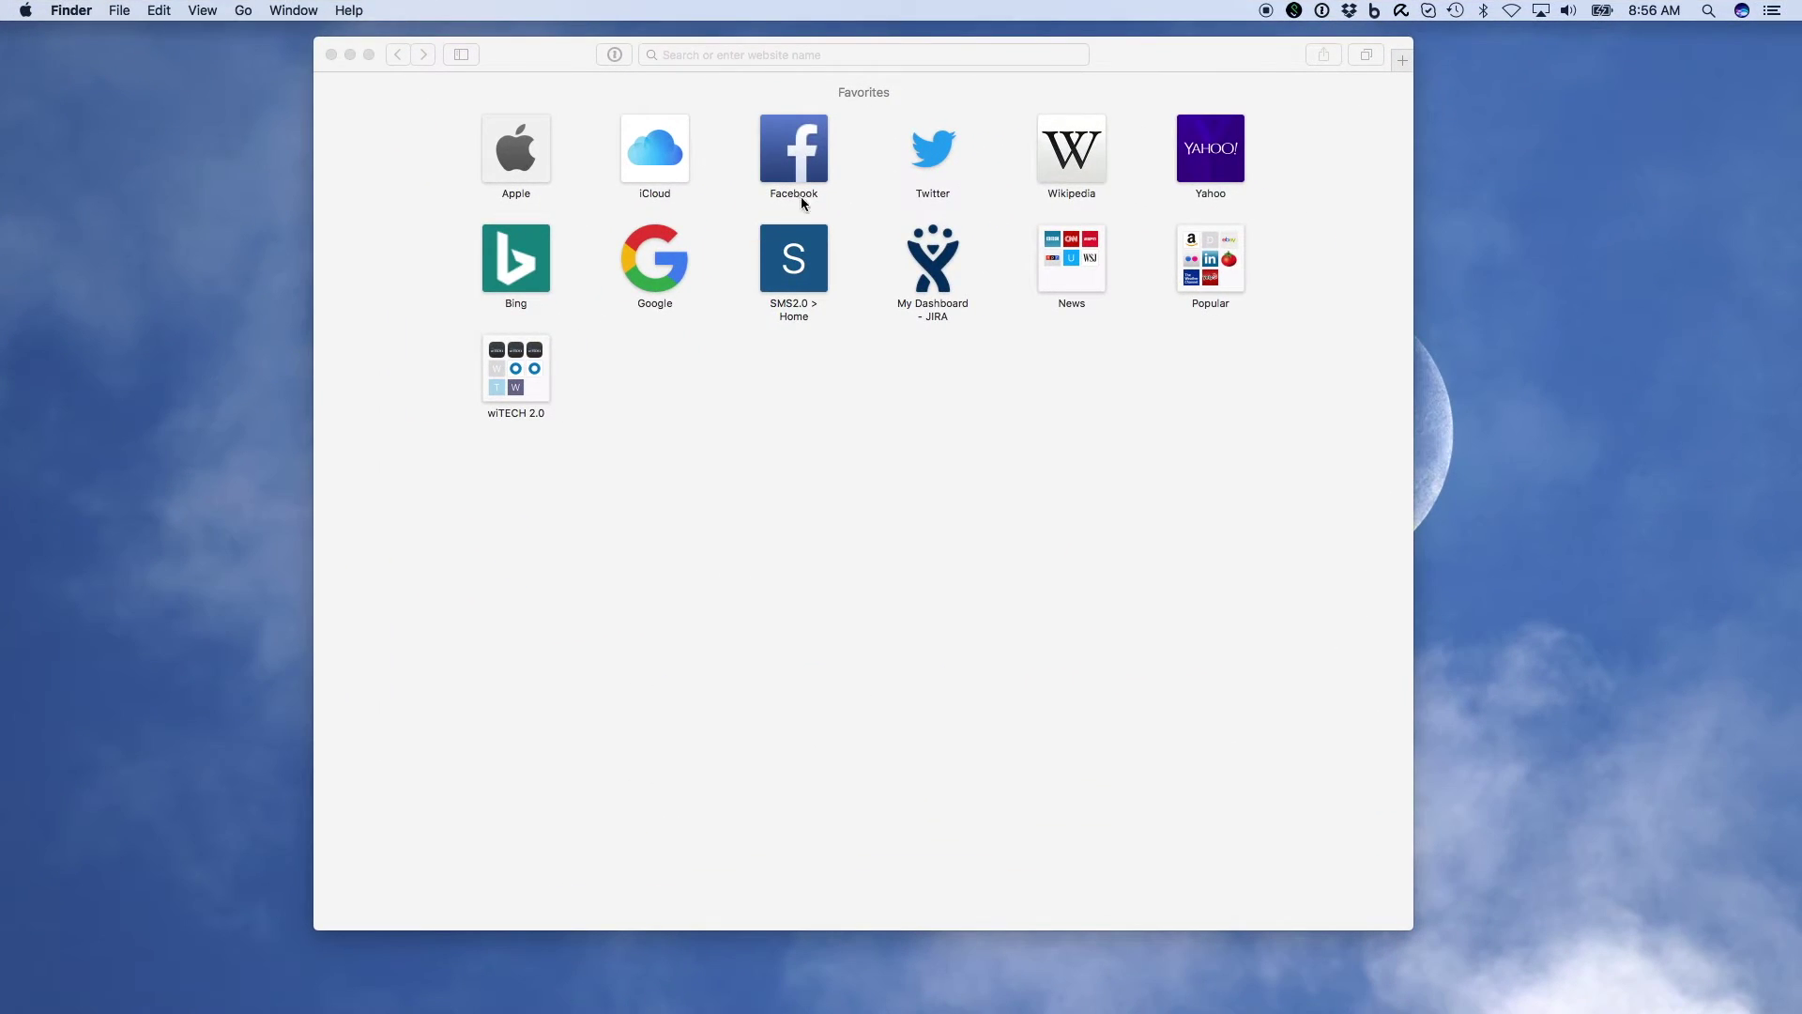
click(843, 56)
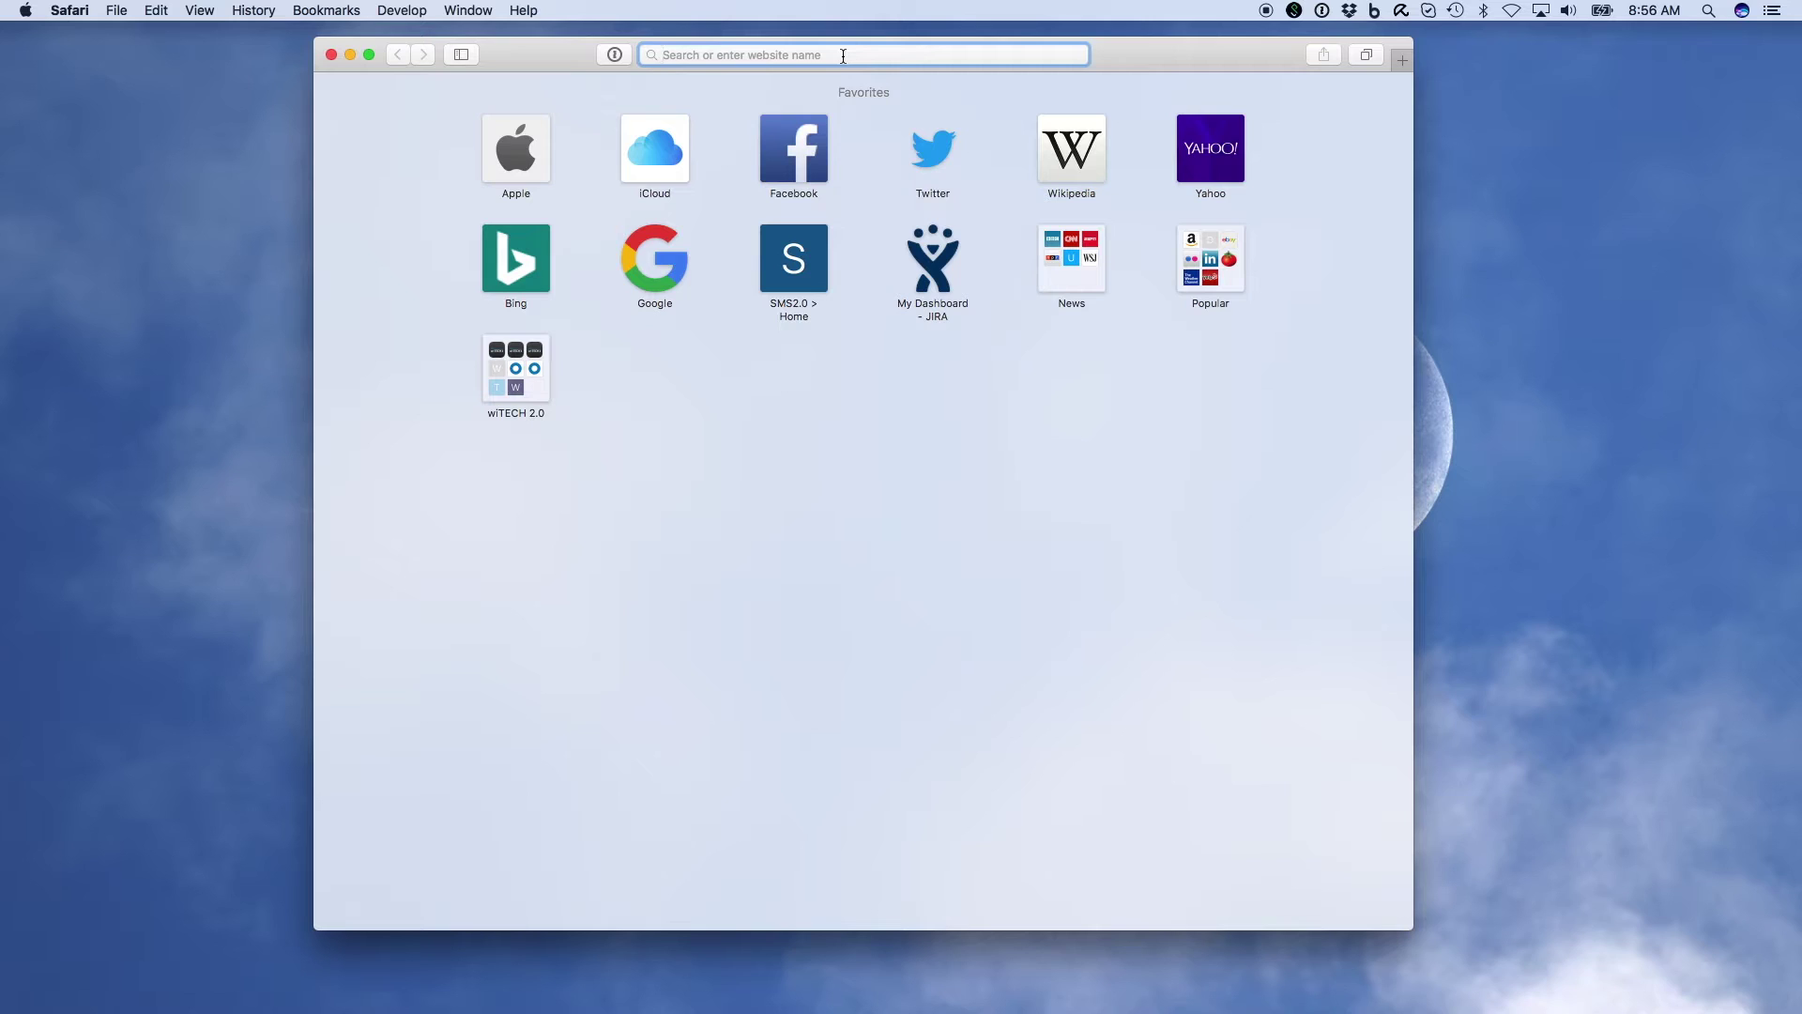
text(https)
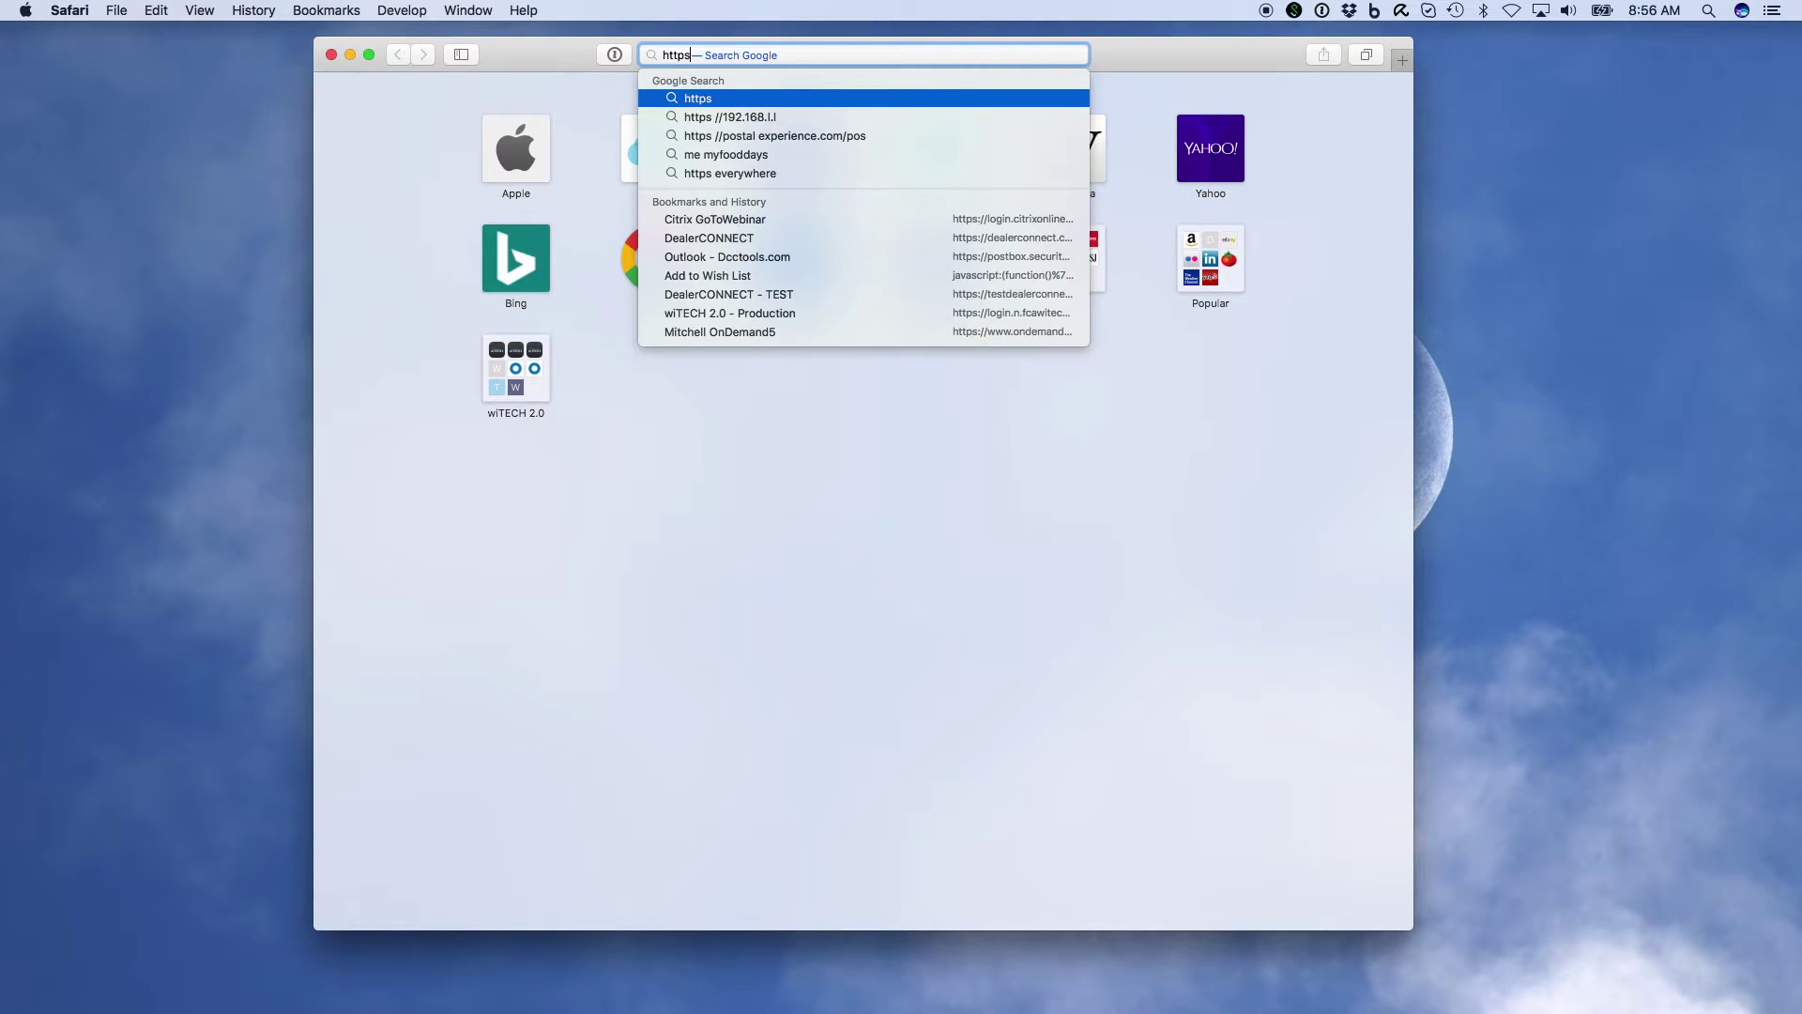
text(://login)
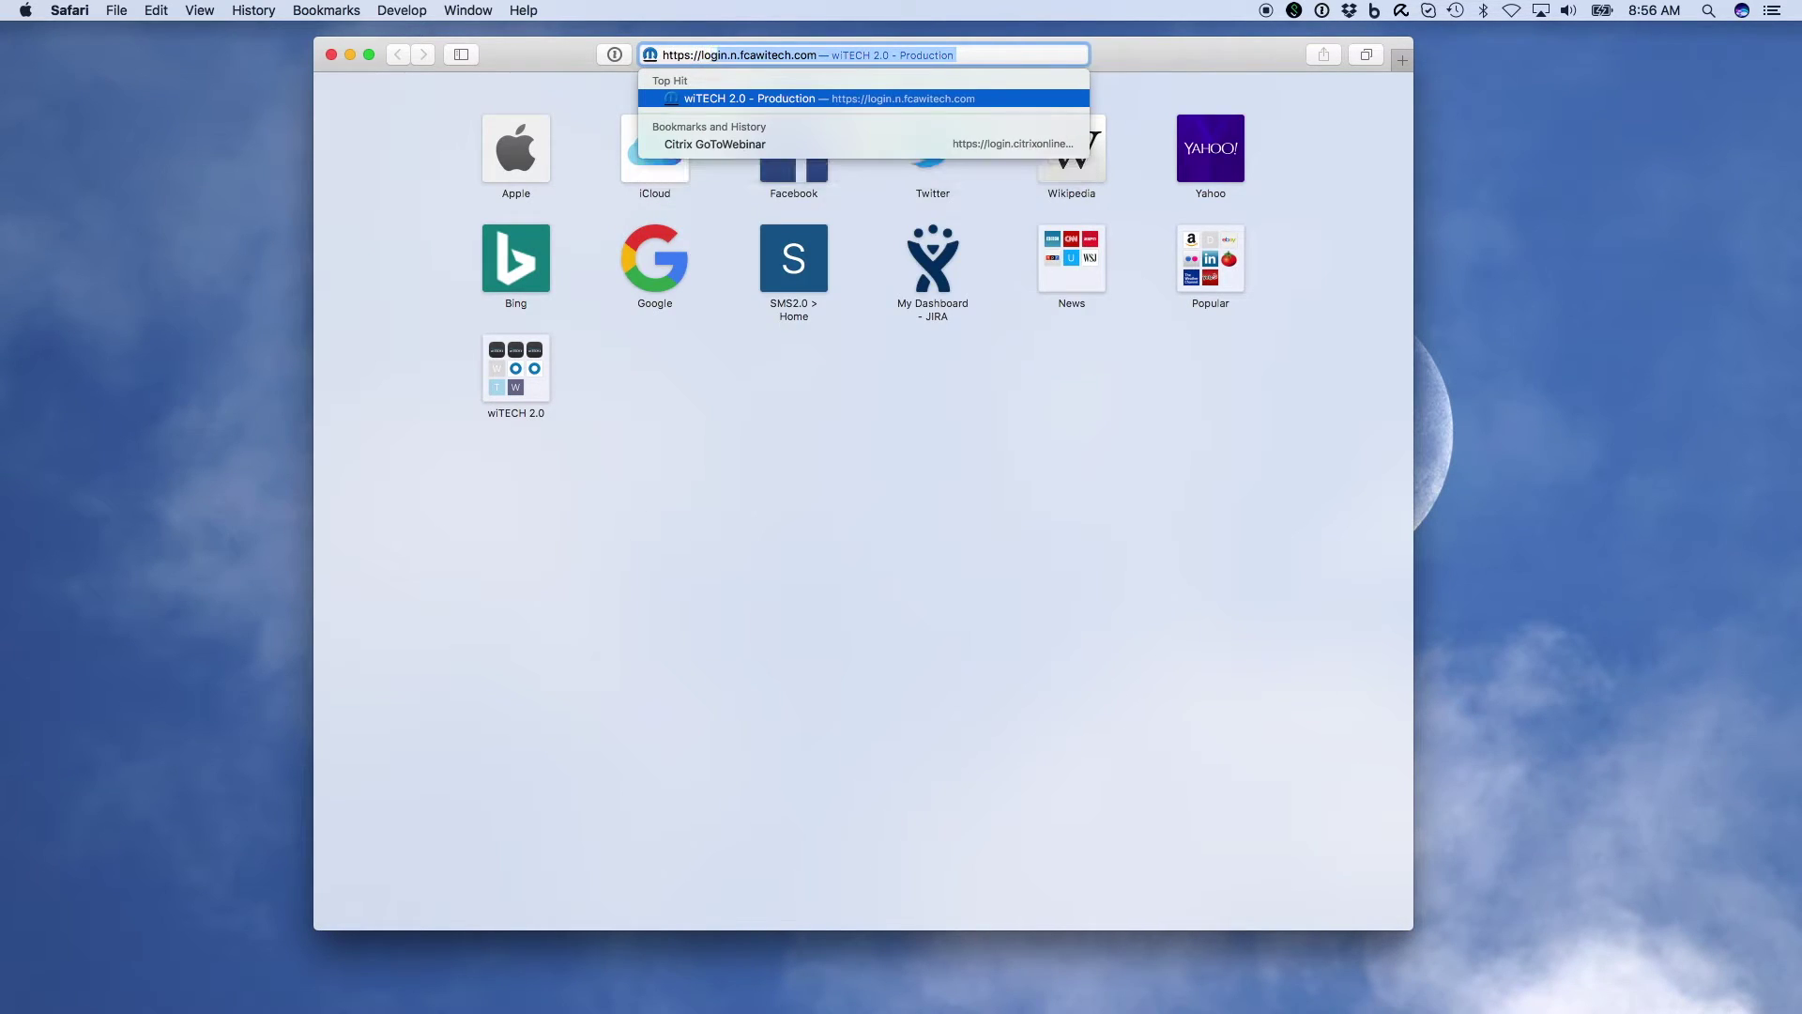
text(.n)
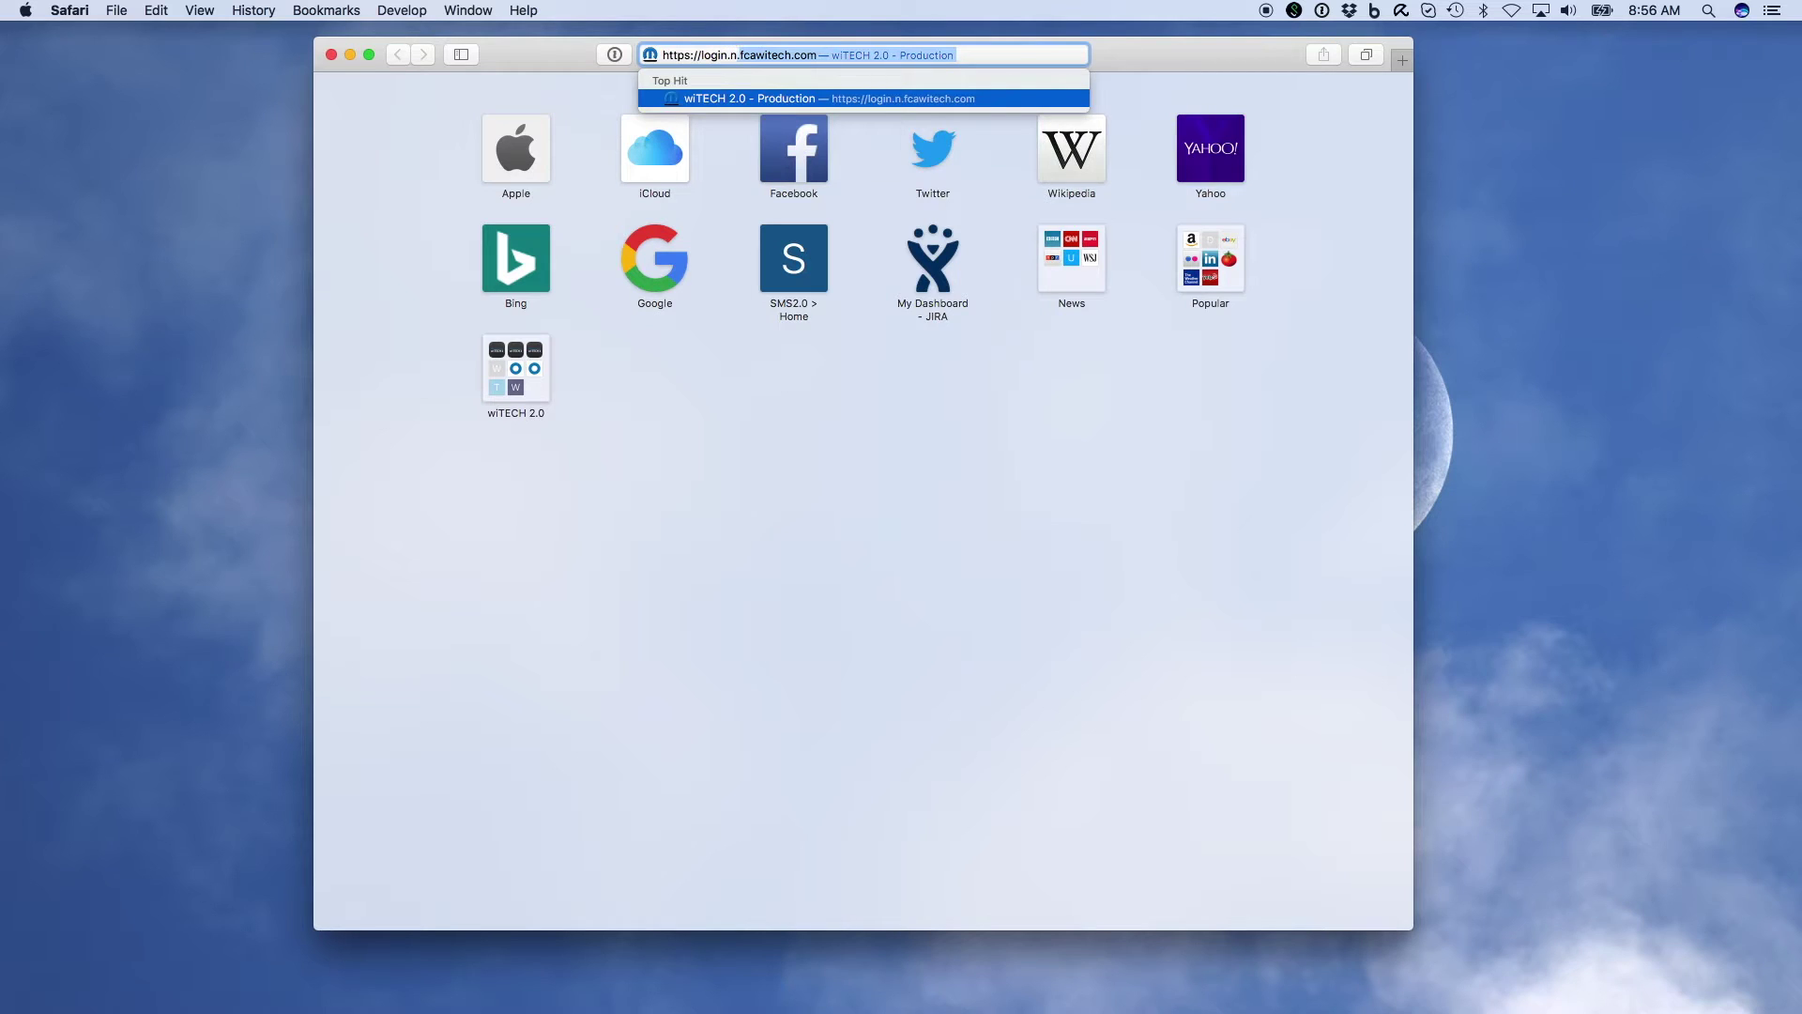
text(.fcawitech.com)
key(Return)
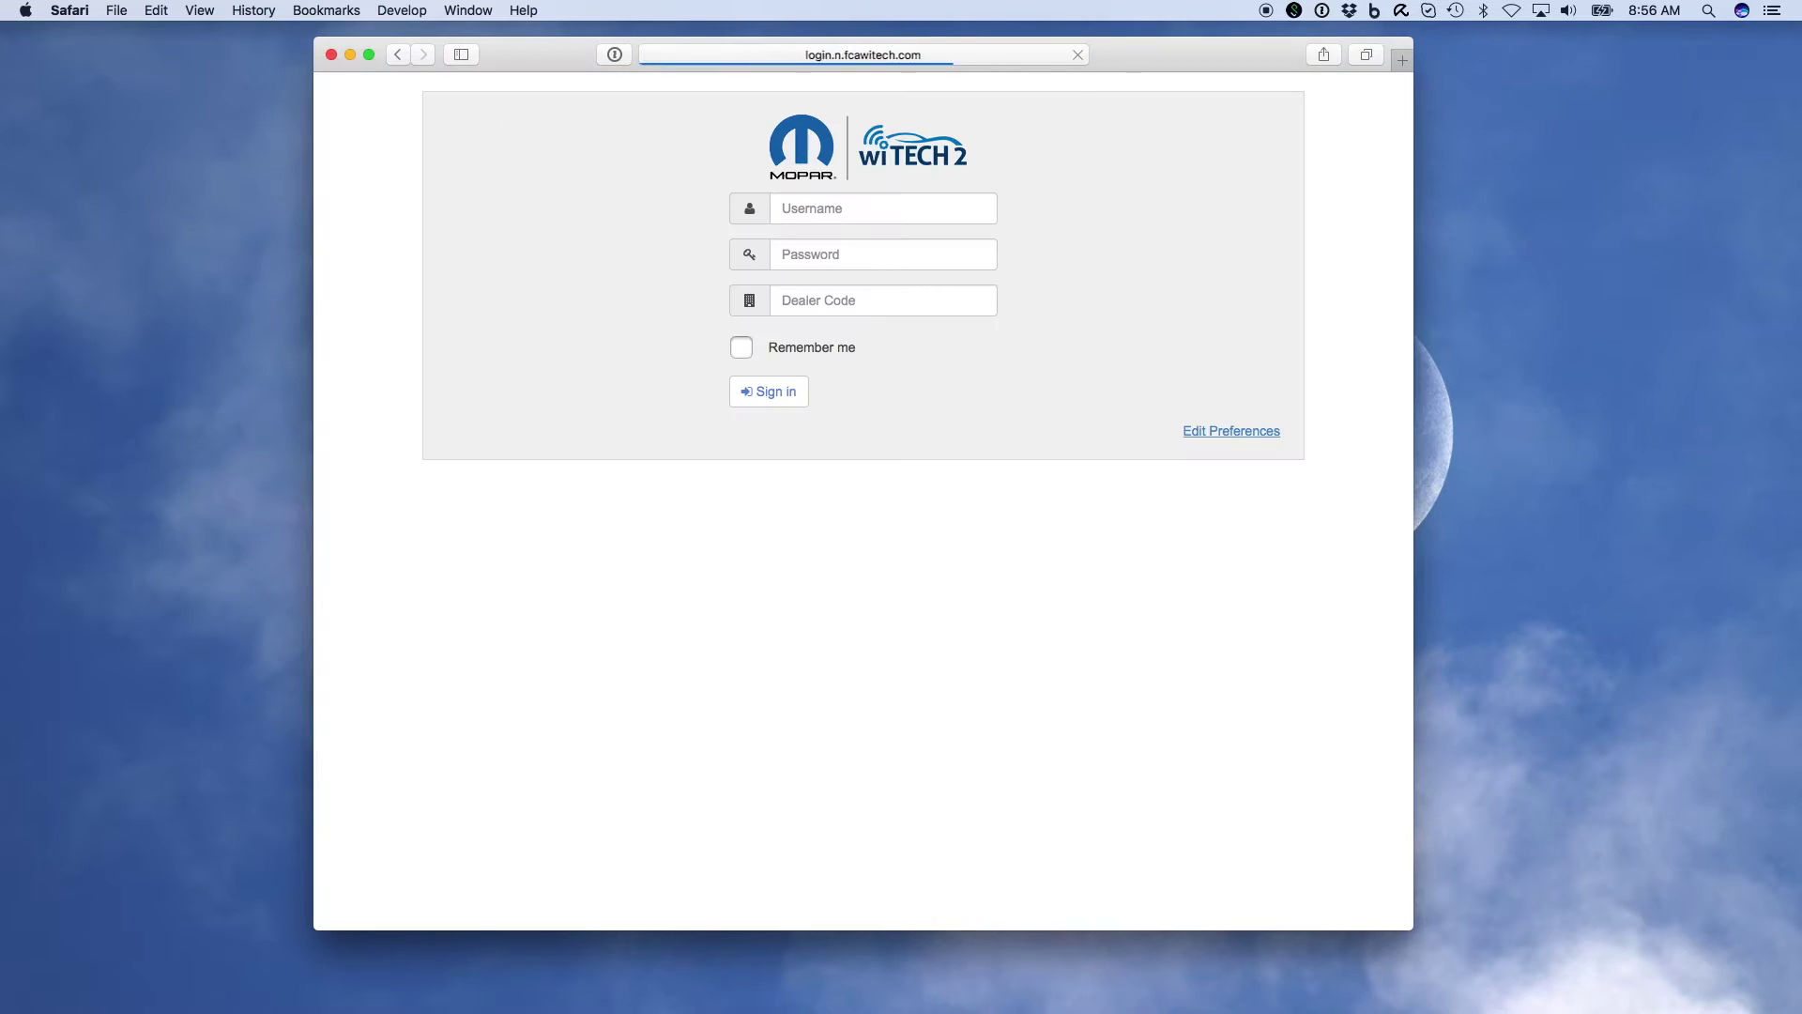
Start a bookmark for the login page, filed under Favorites
click(1325, 56)
click(1354, 97)
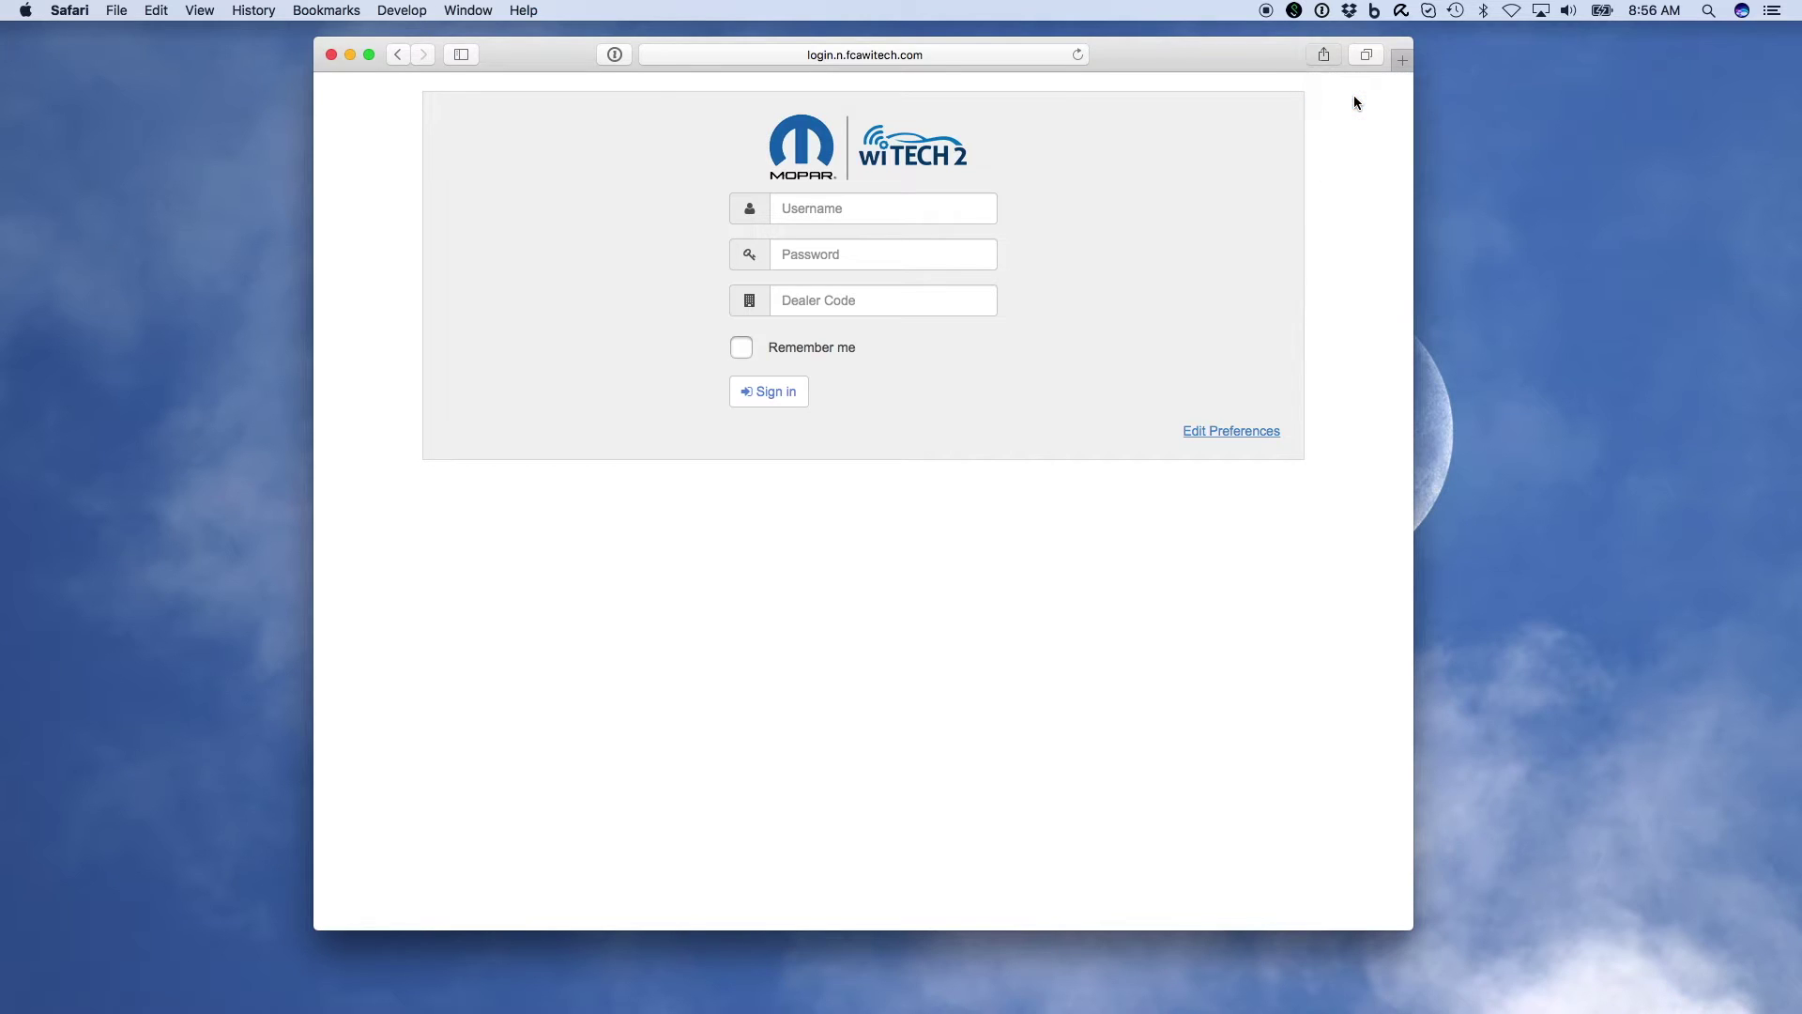
click(1032, 124)
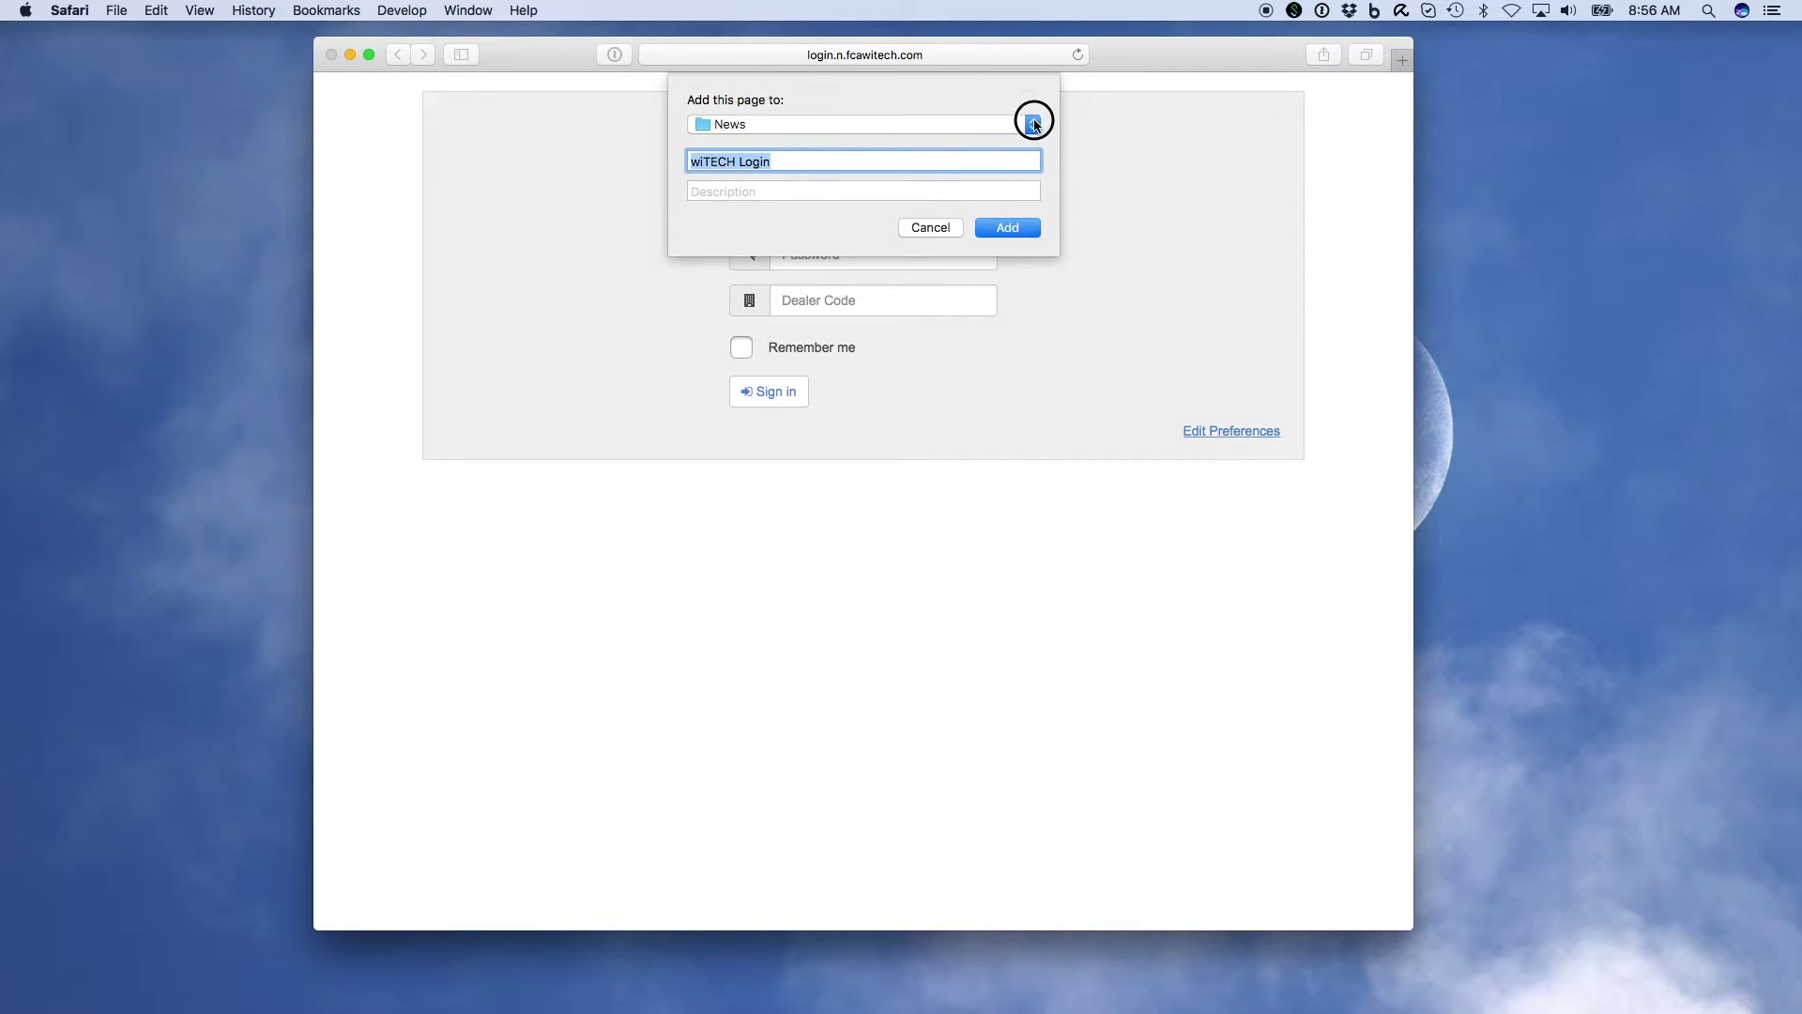
click(869, 104)
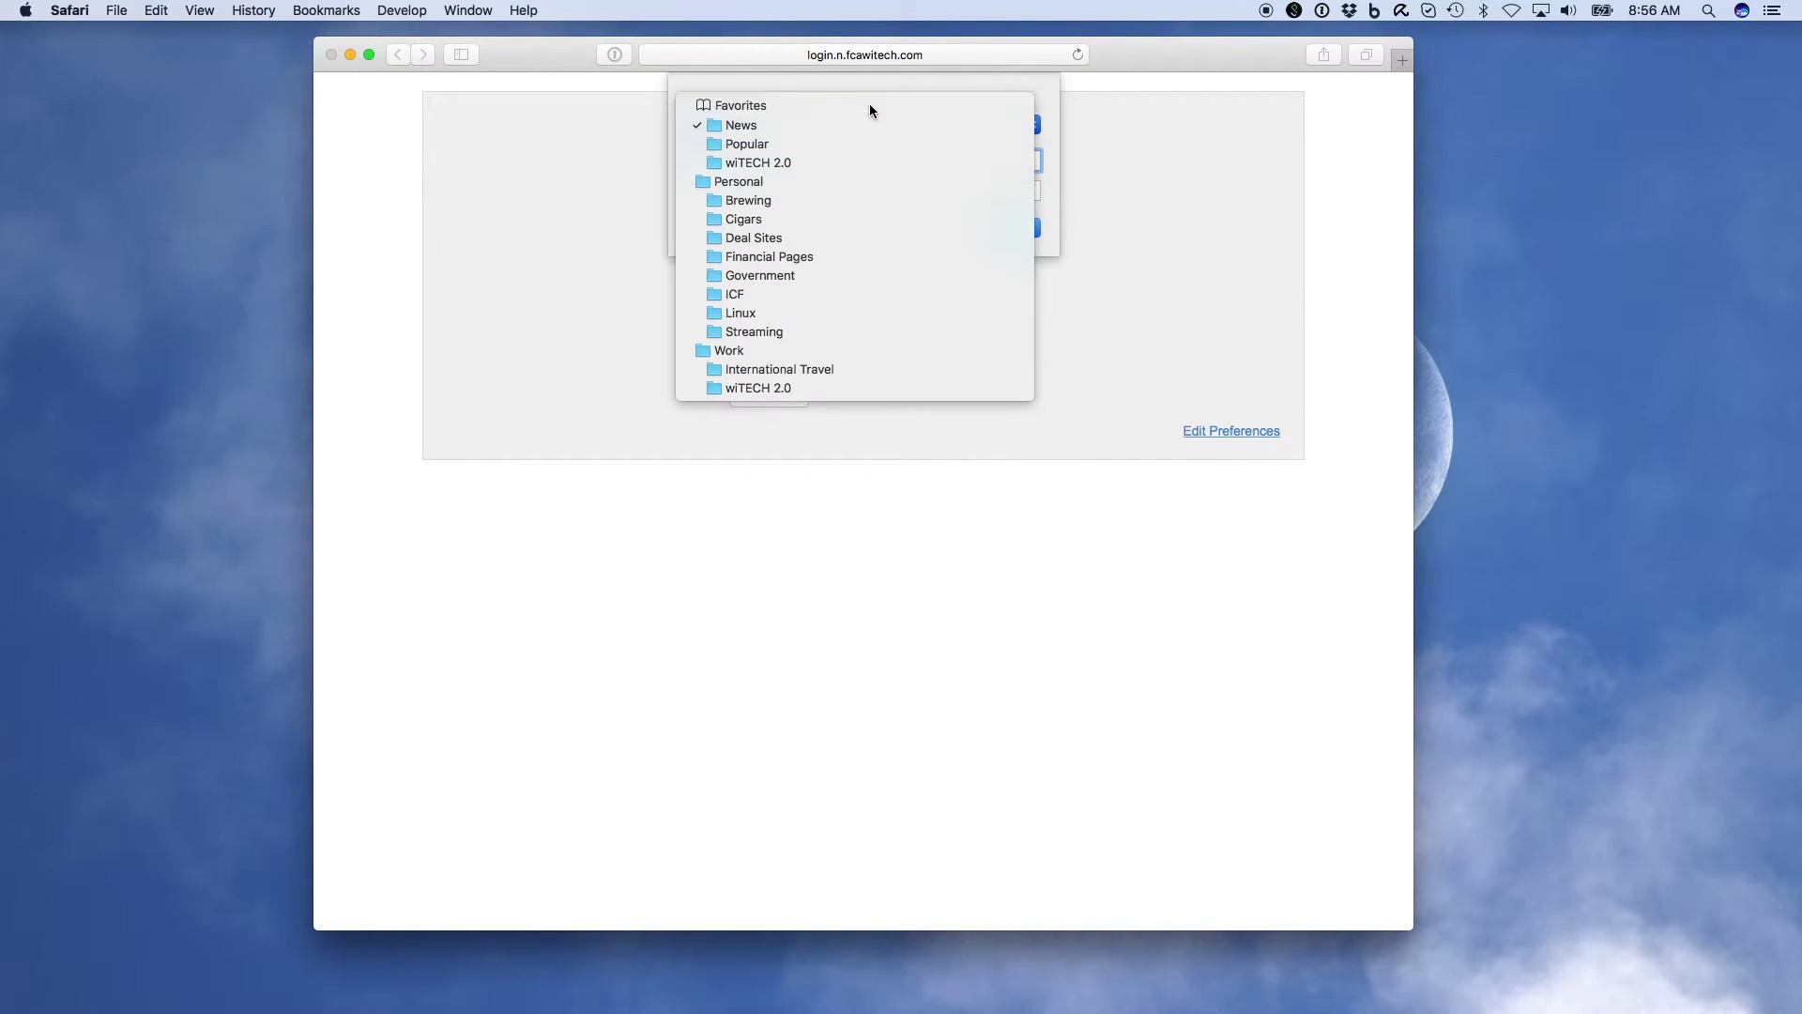
double_click(789, 161)
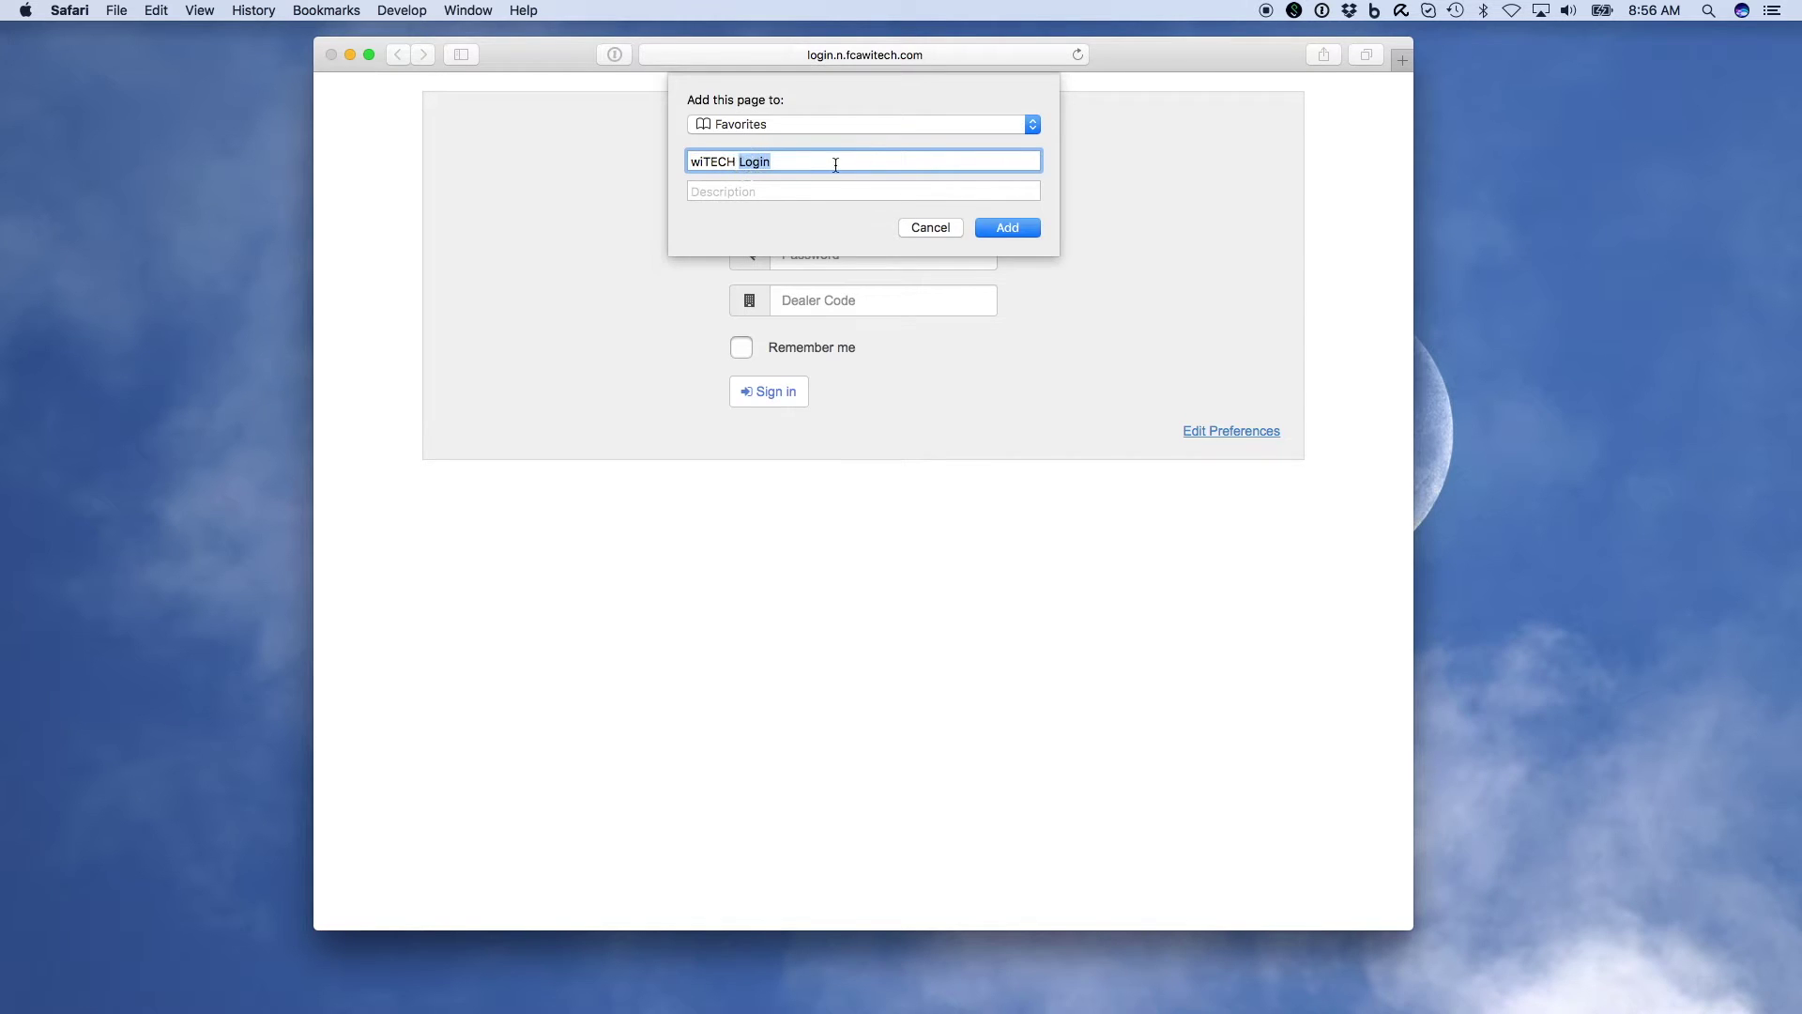
Save the bookmark to Favorites under the name 'wiTECH 2'
text(2)
click(1015, 229)
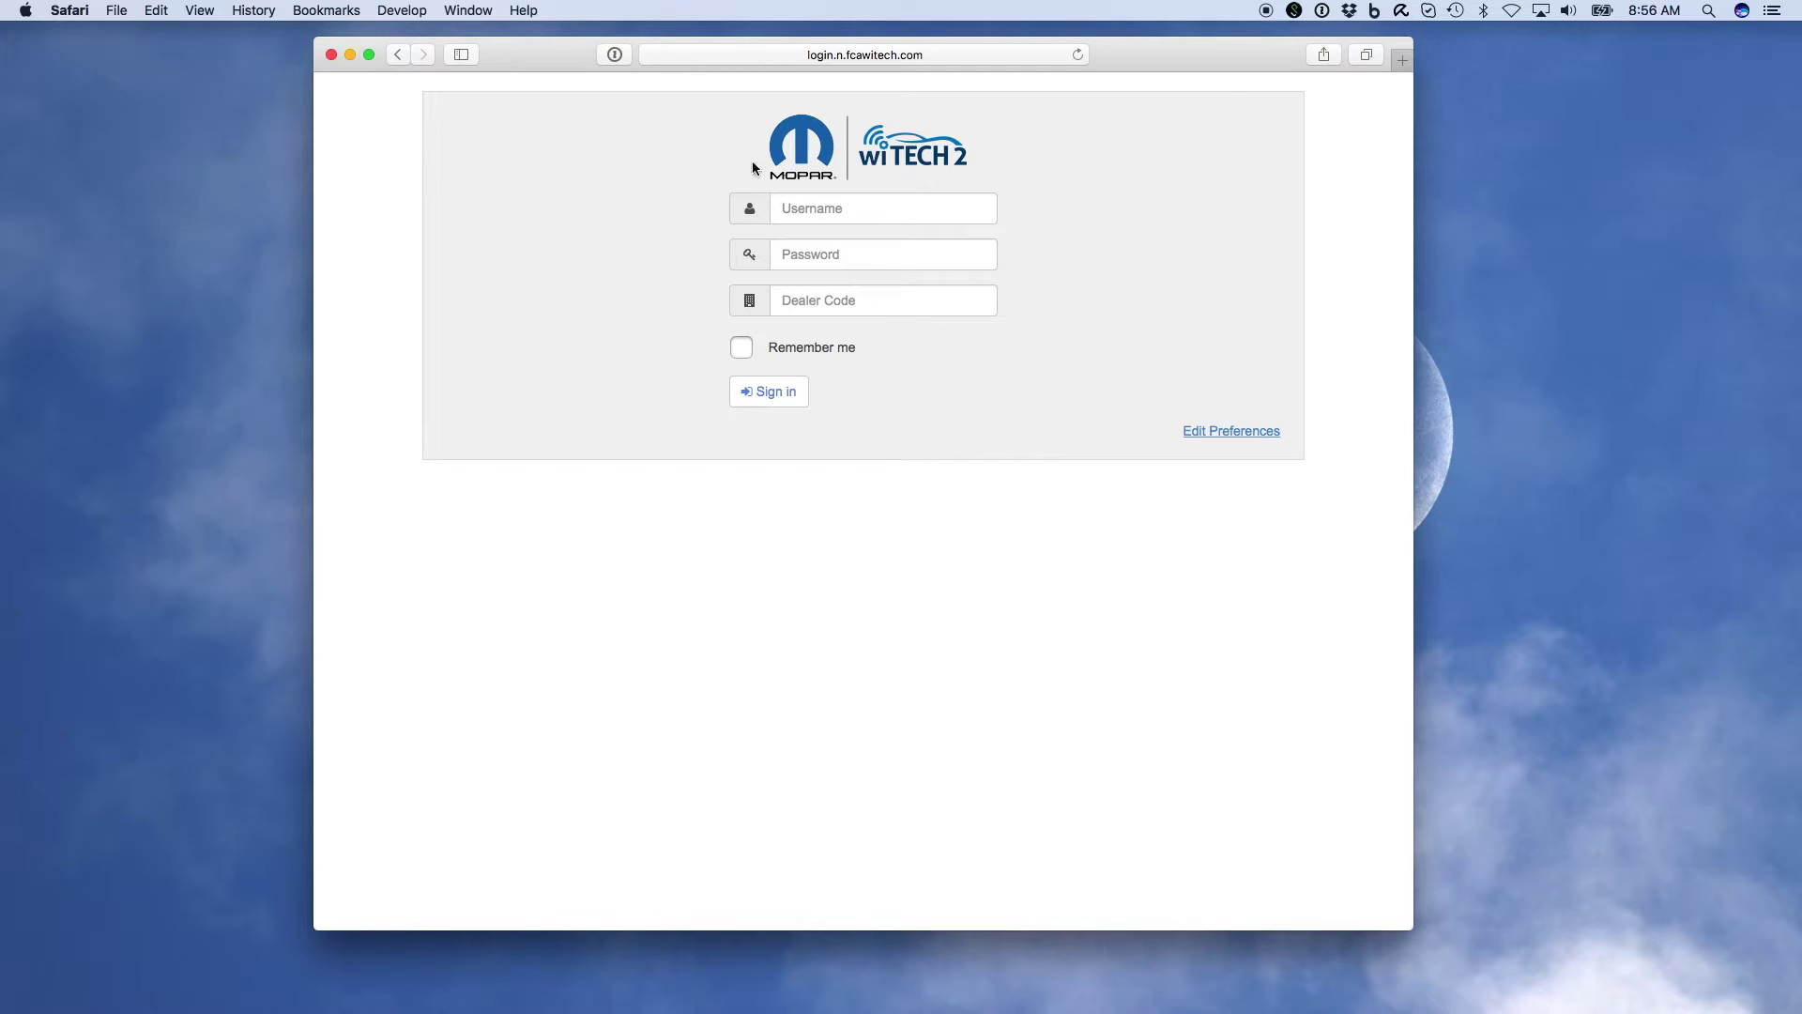
click(1404, 62)
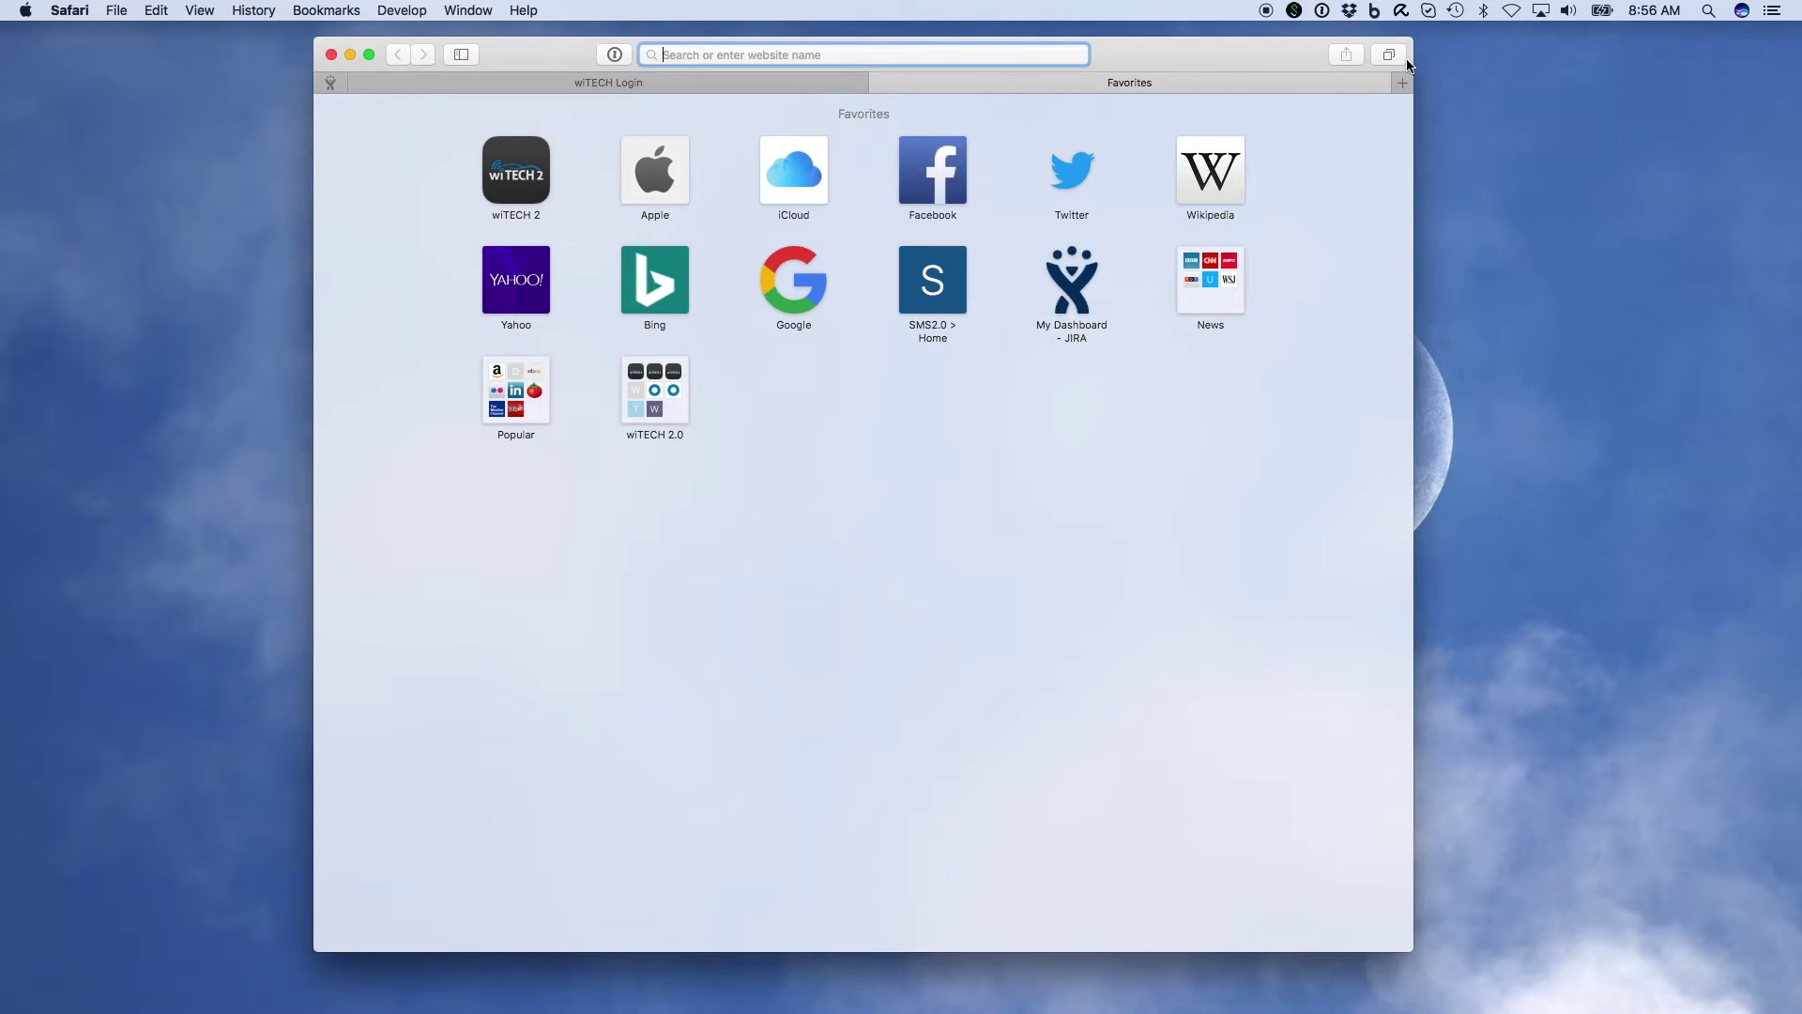
right_click(526, 182)
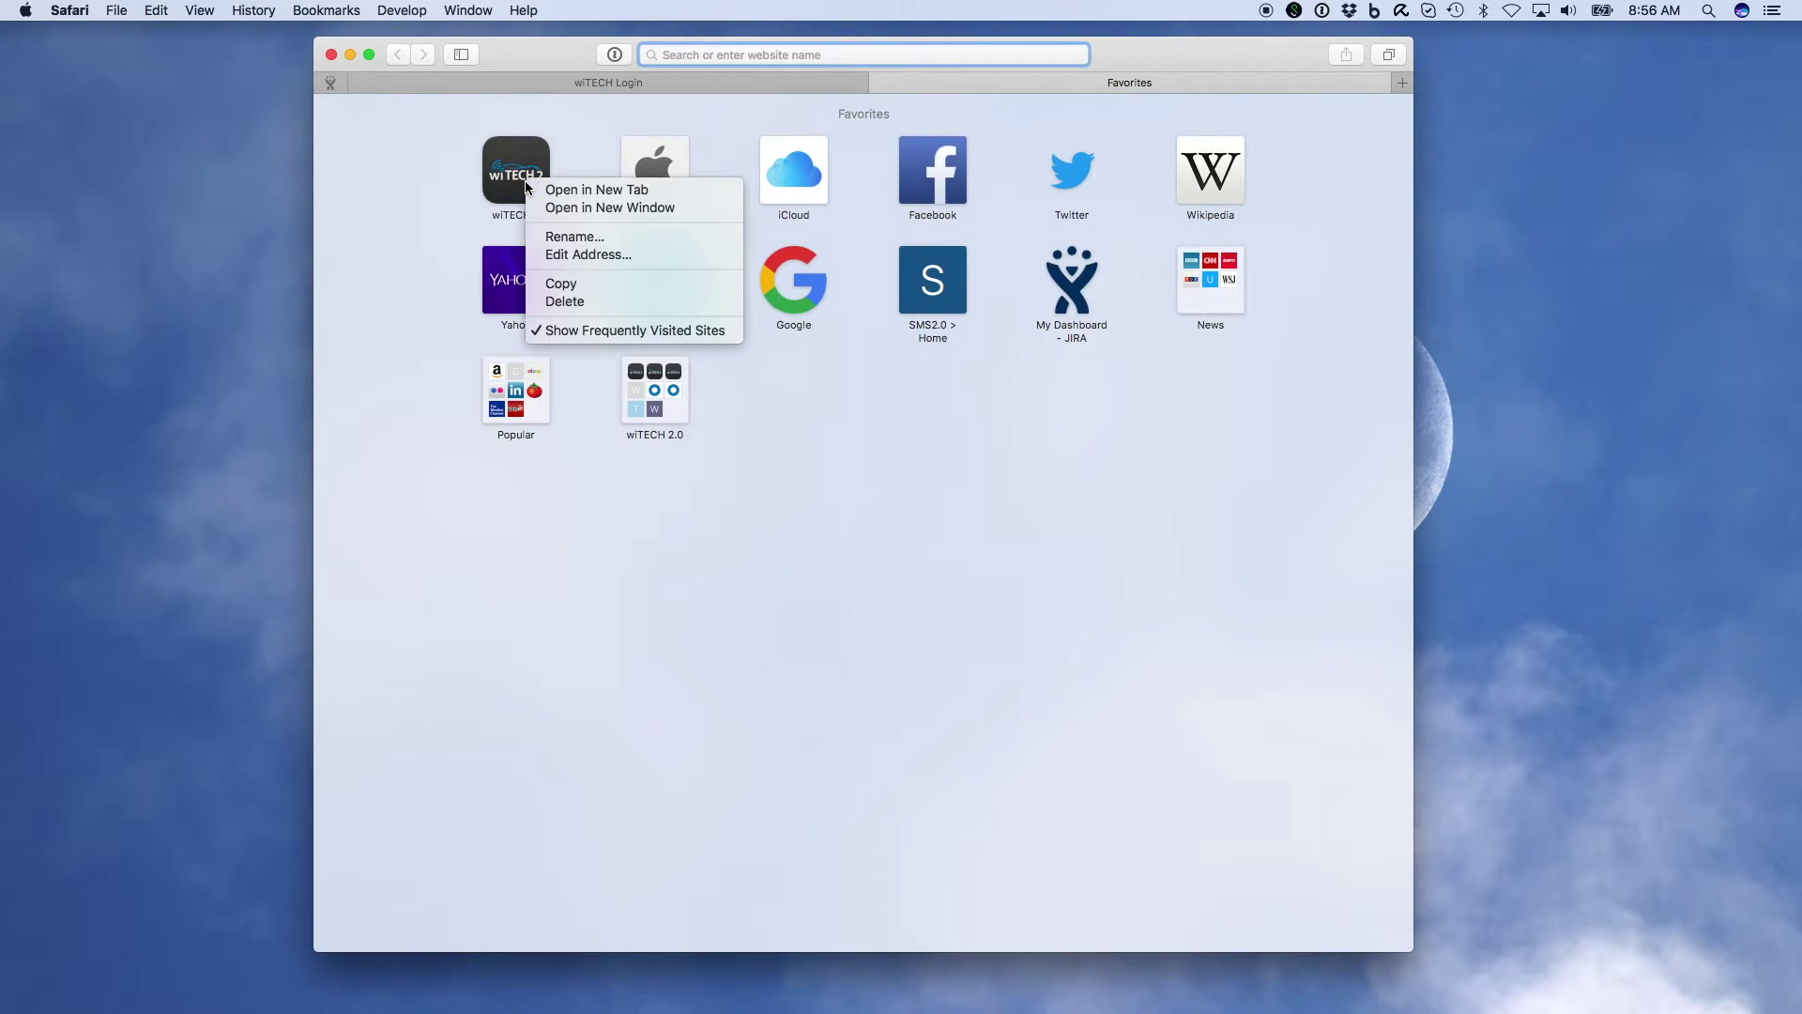
click(575, 255)
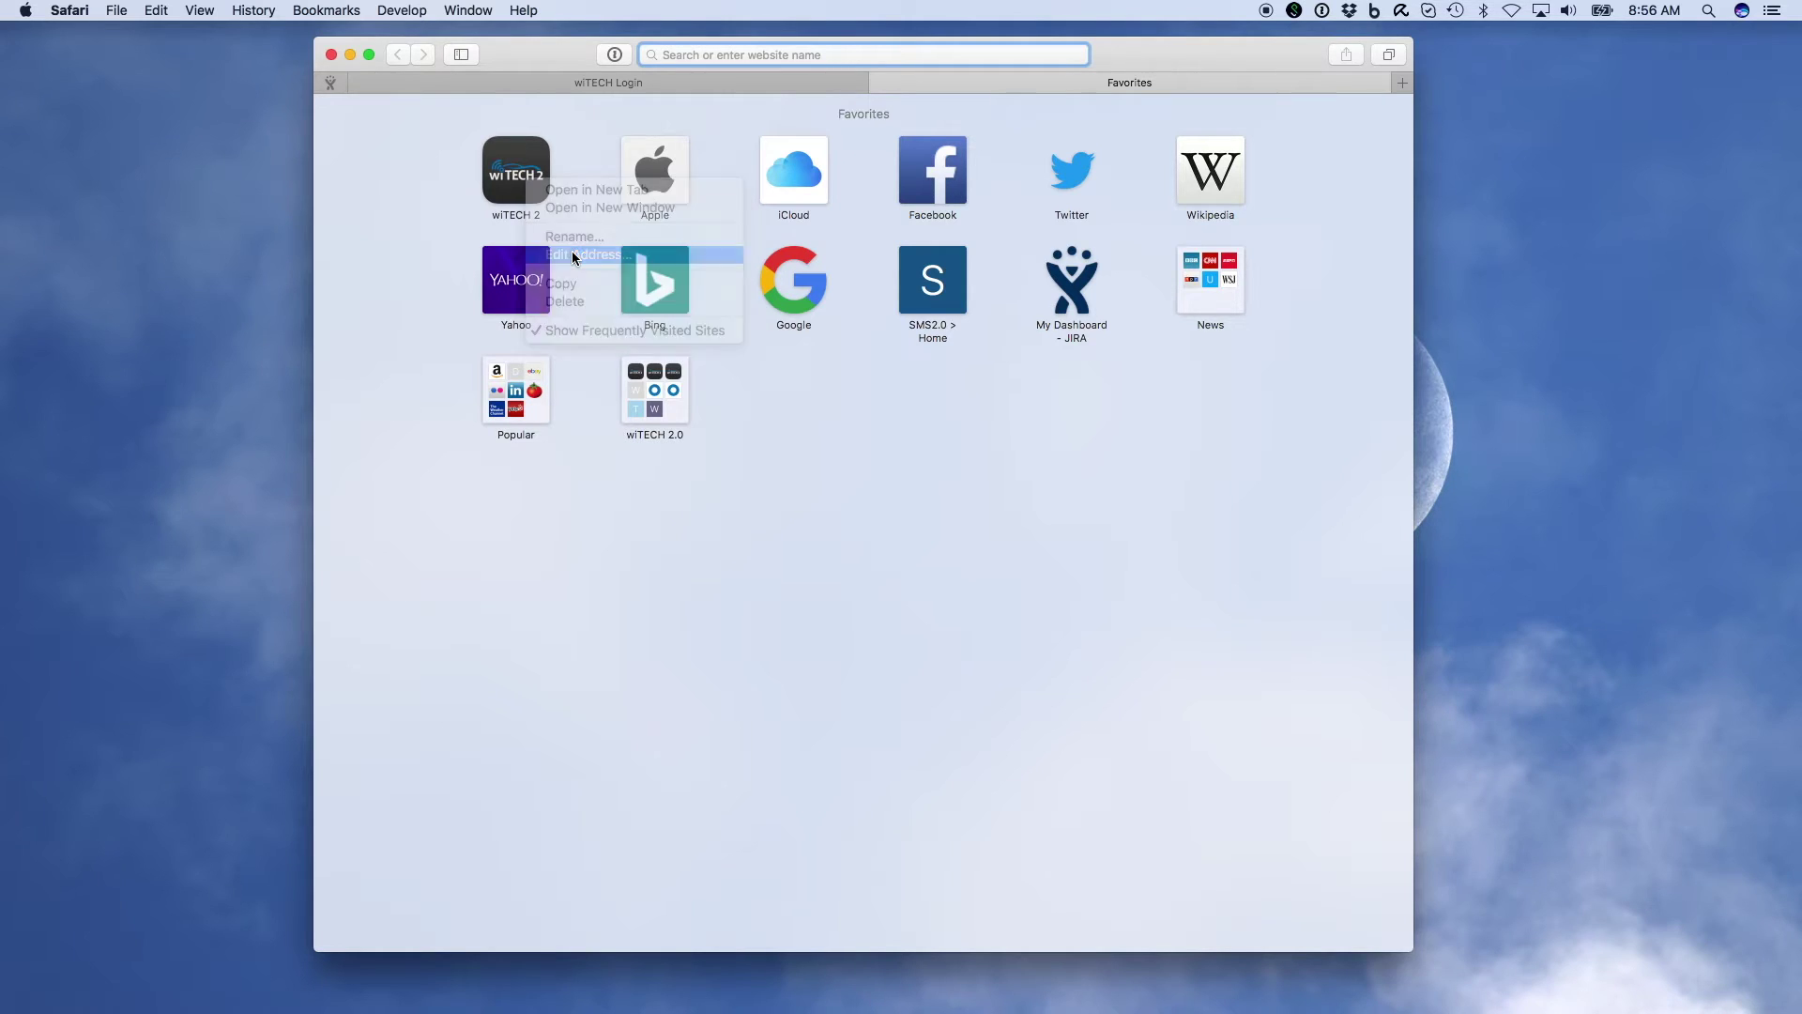
text(https://log)
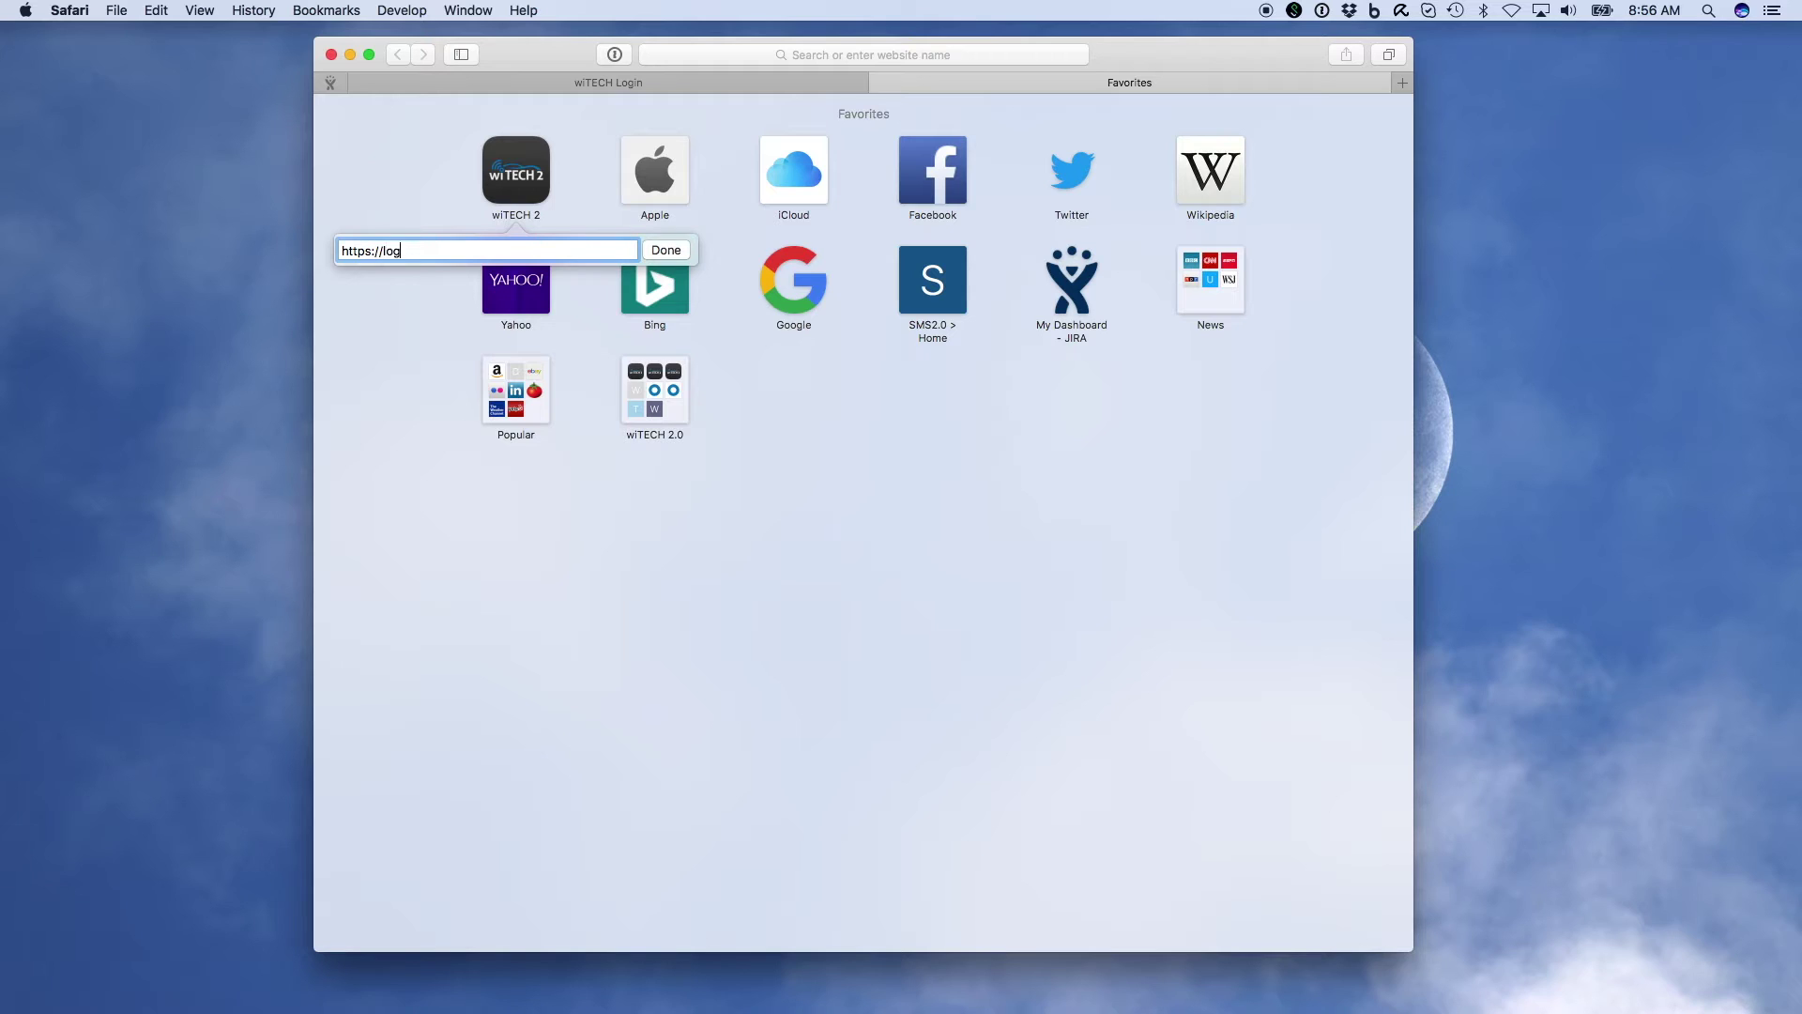
text(in.n.fcawitech.com)
key(Return)
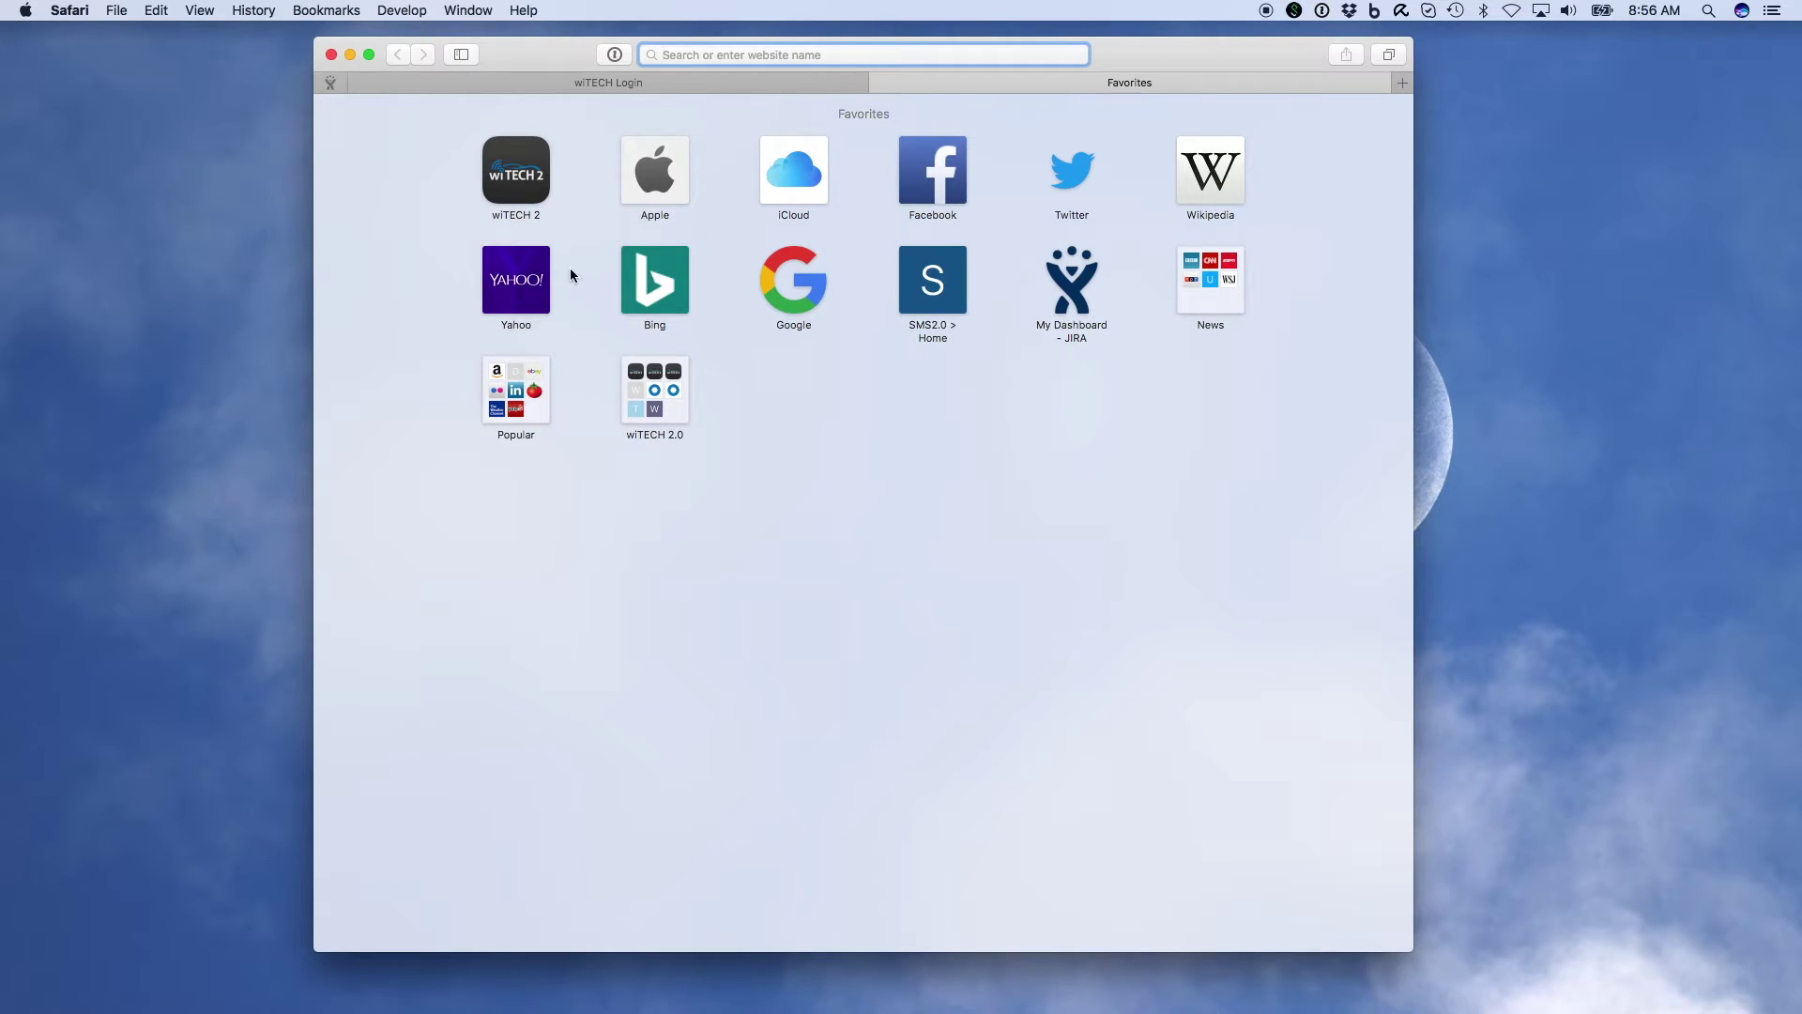
click(526, 182)
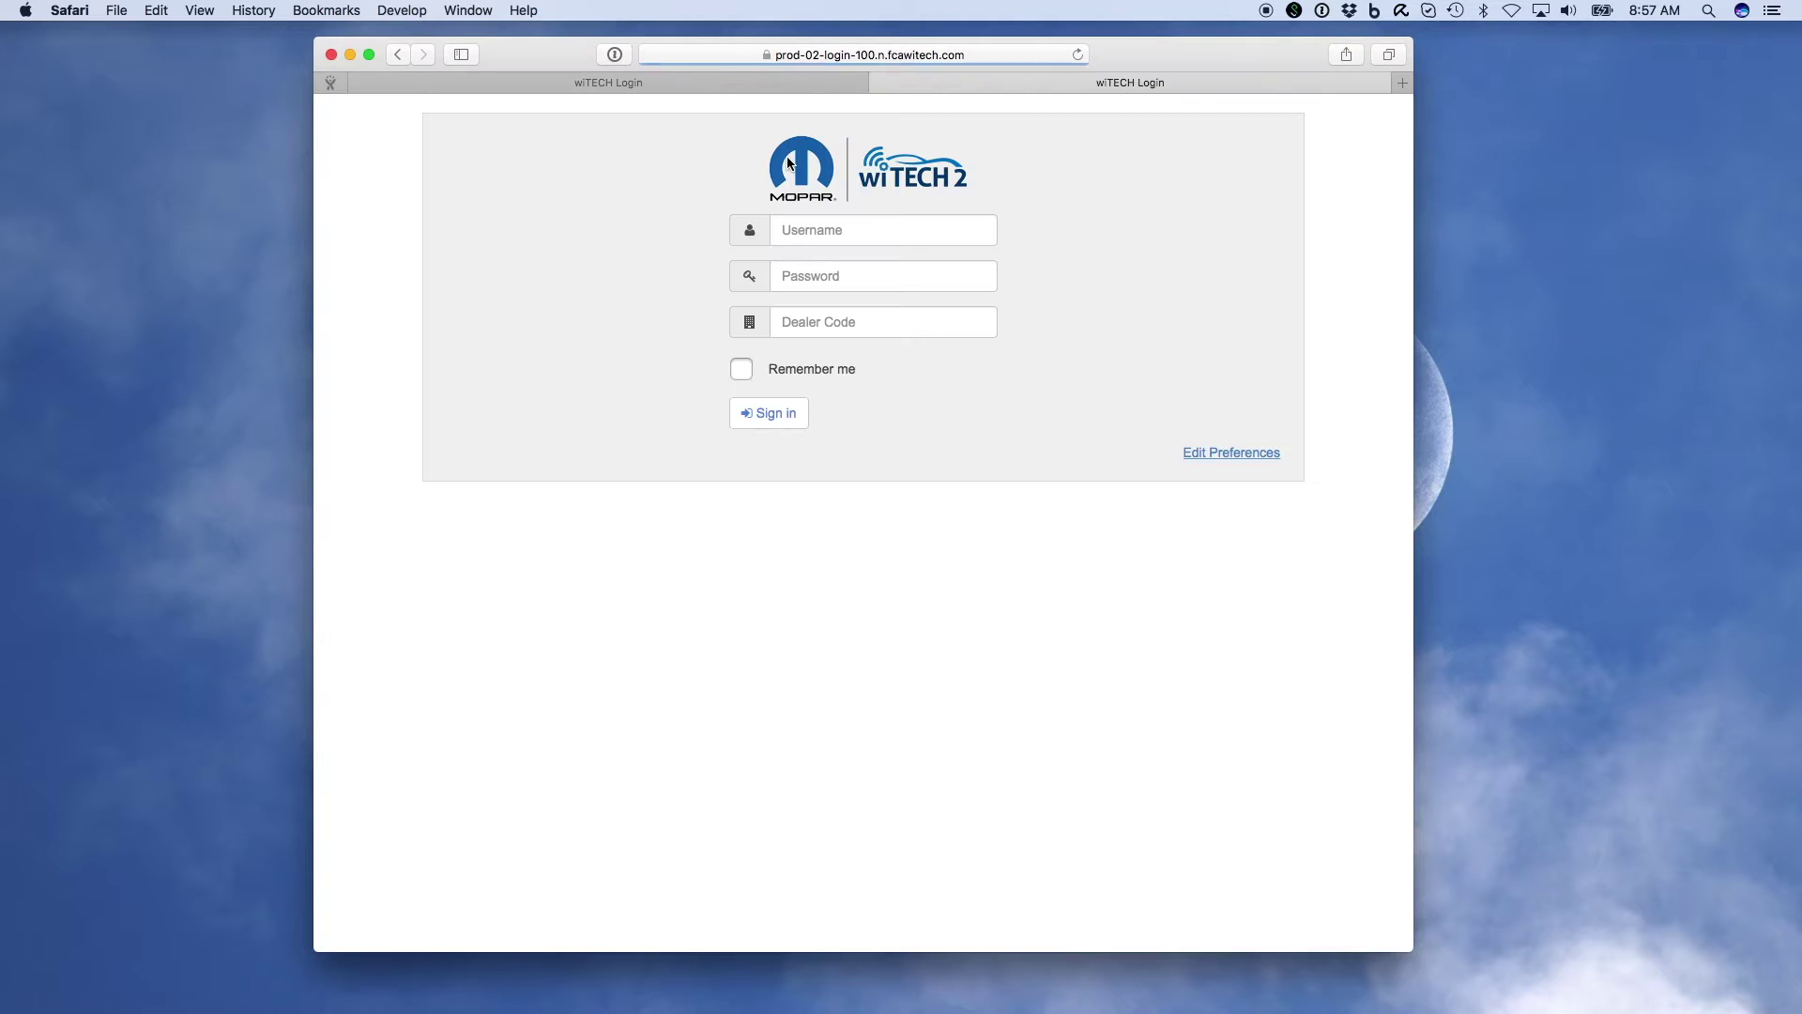
click(831, 52)
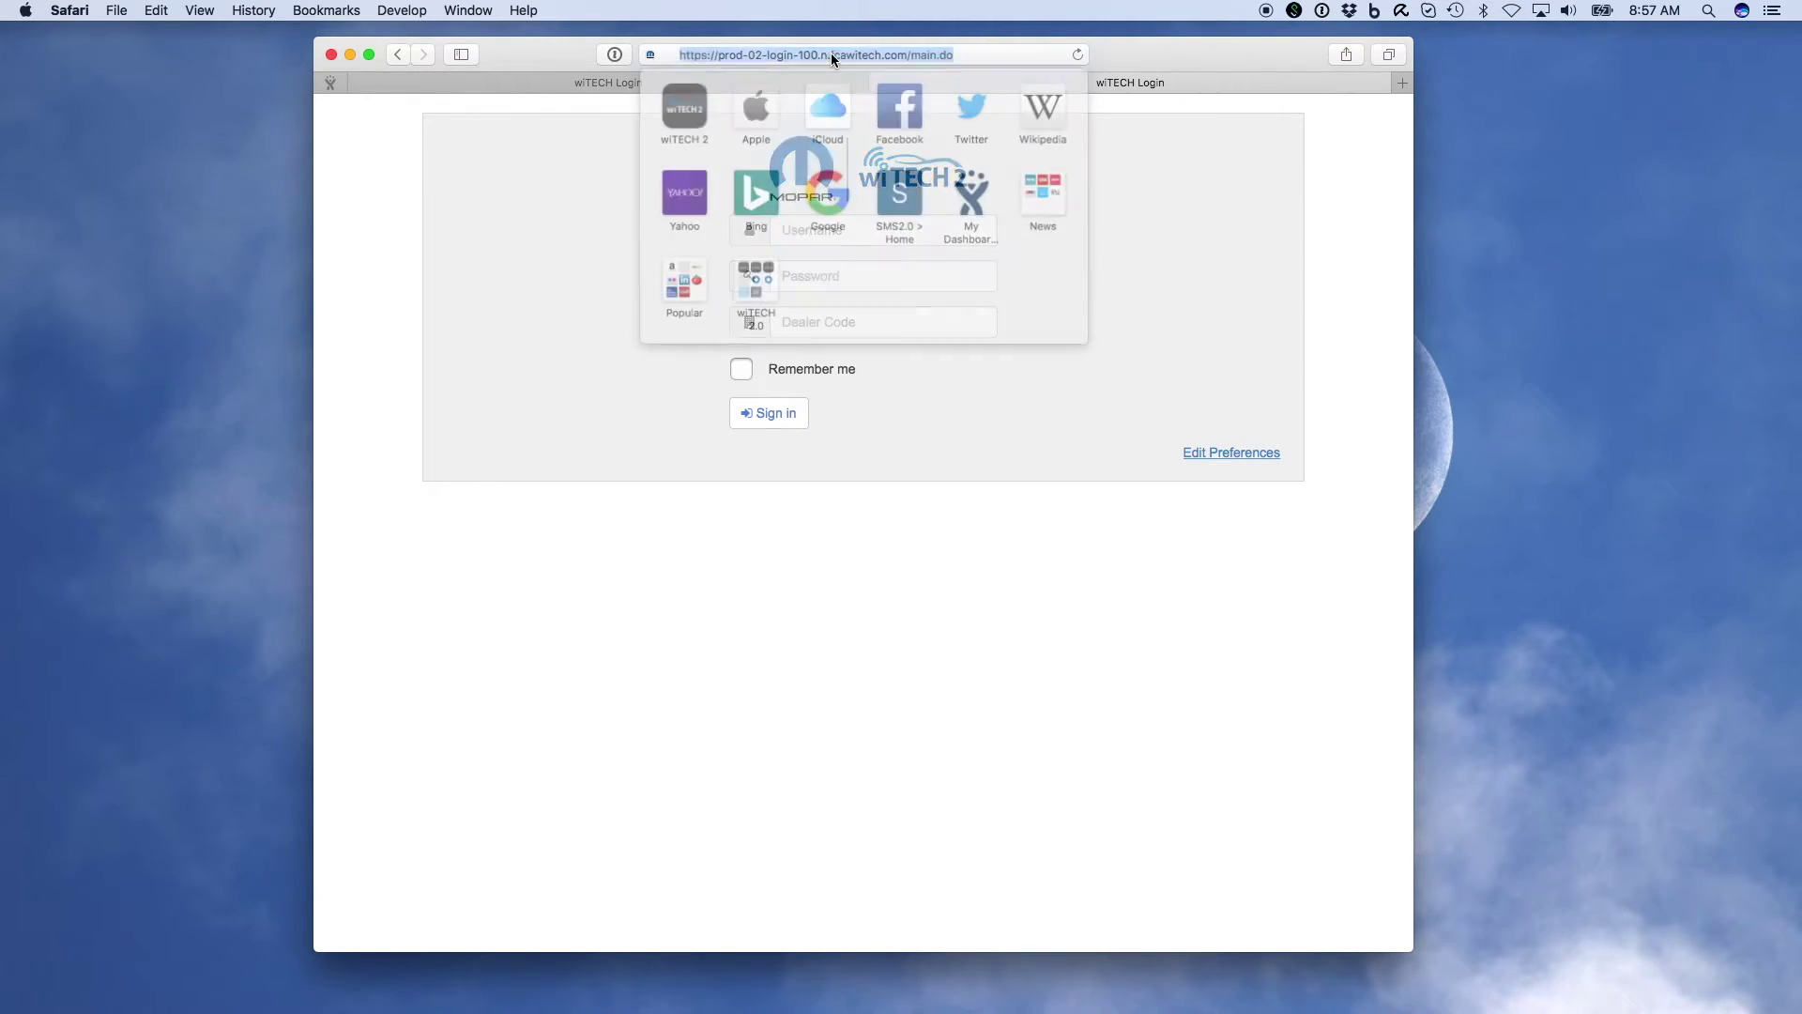
text(htt)
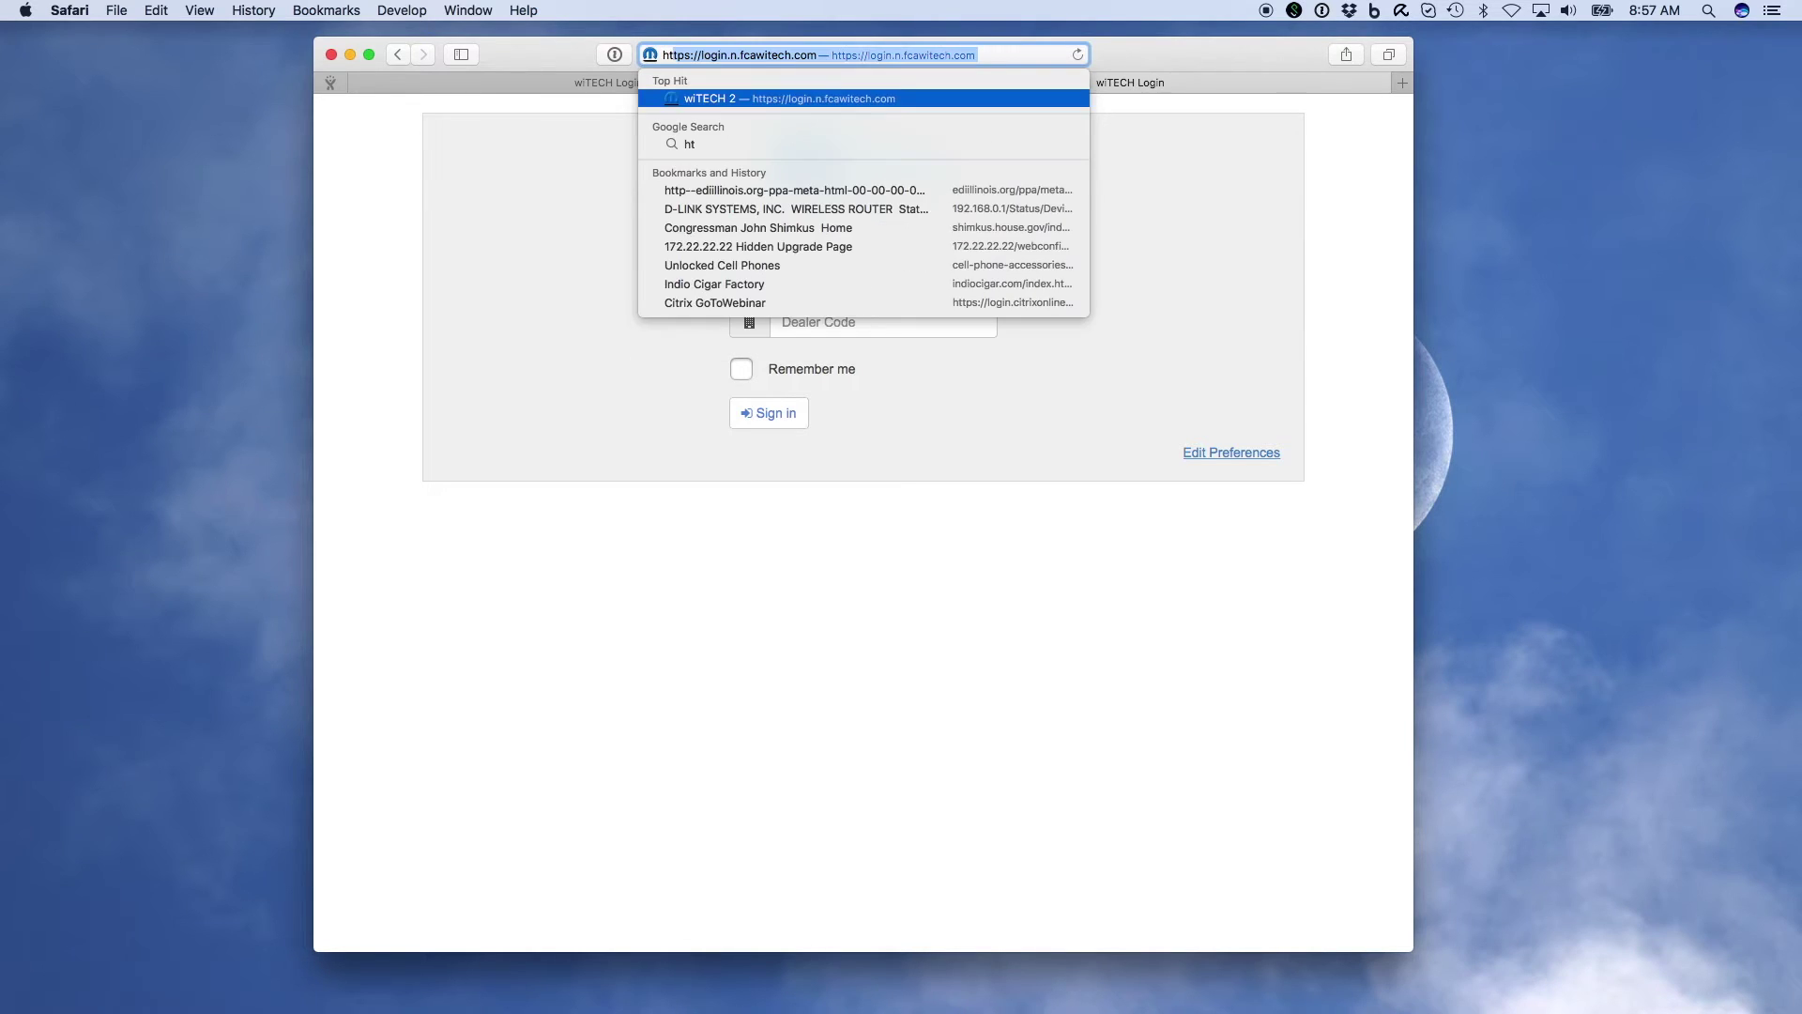
text(ps://login)
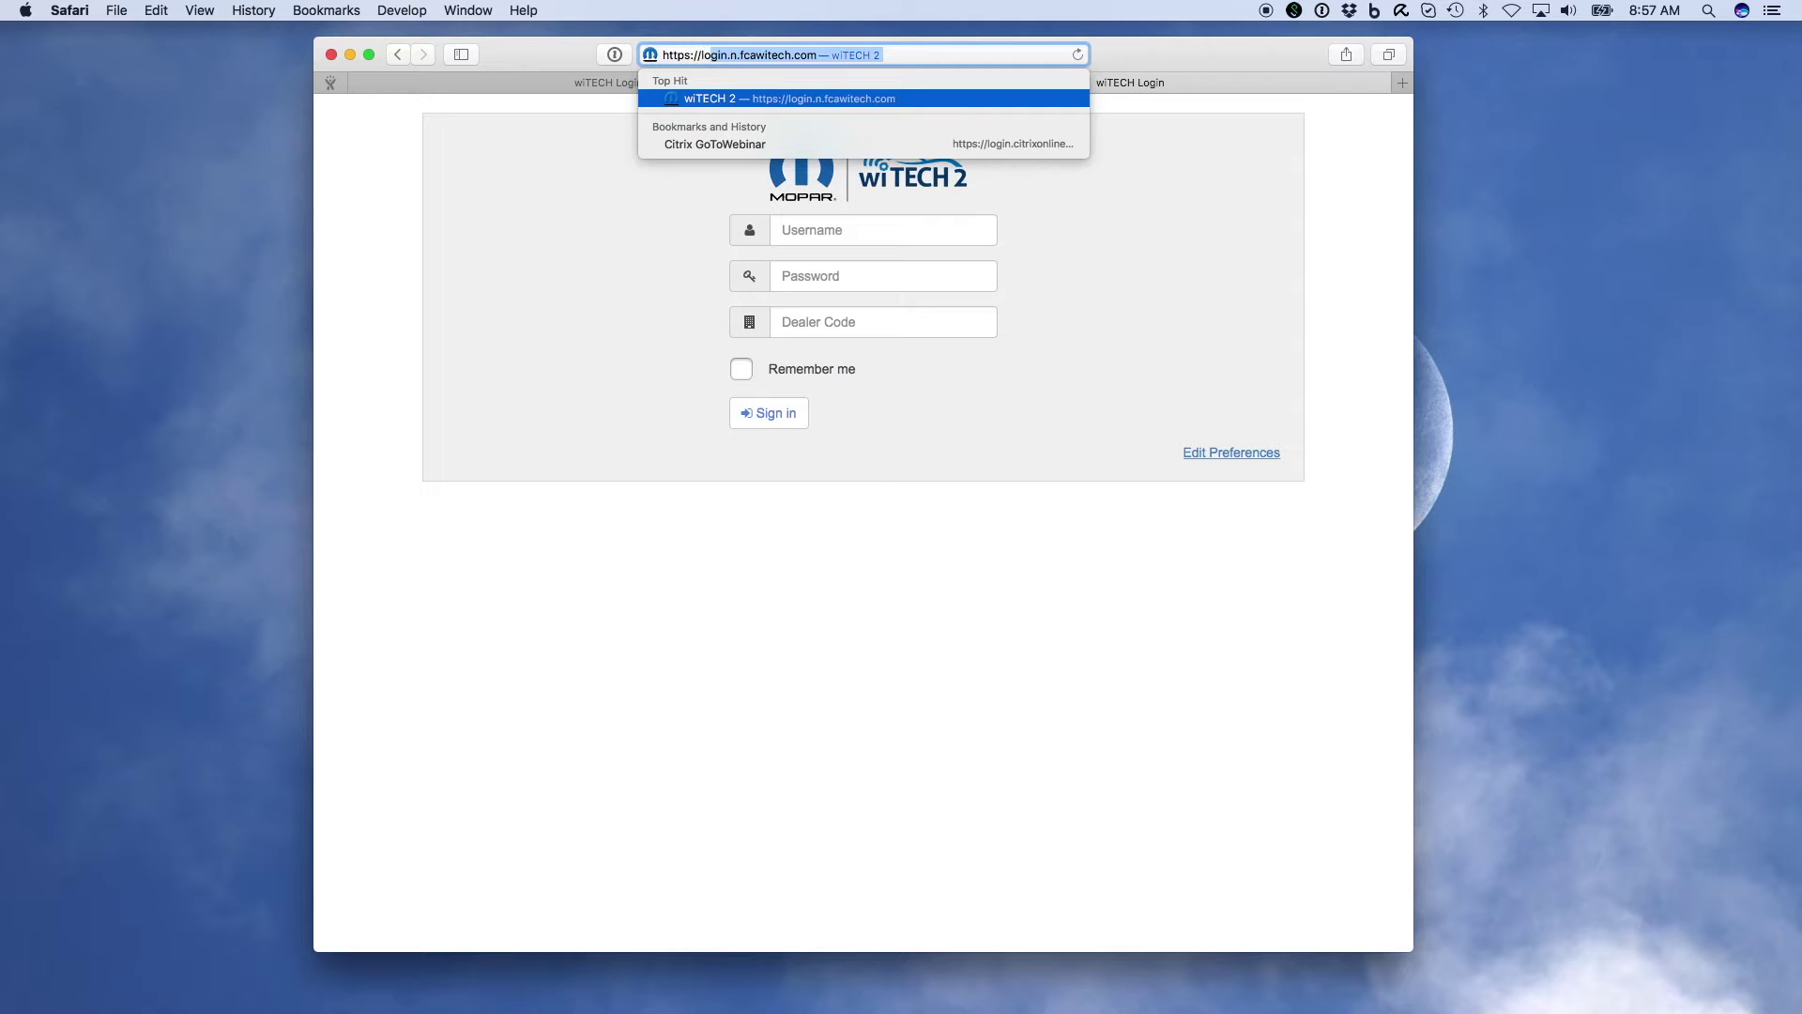
text(.n.)
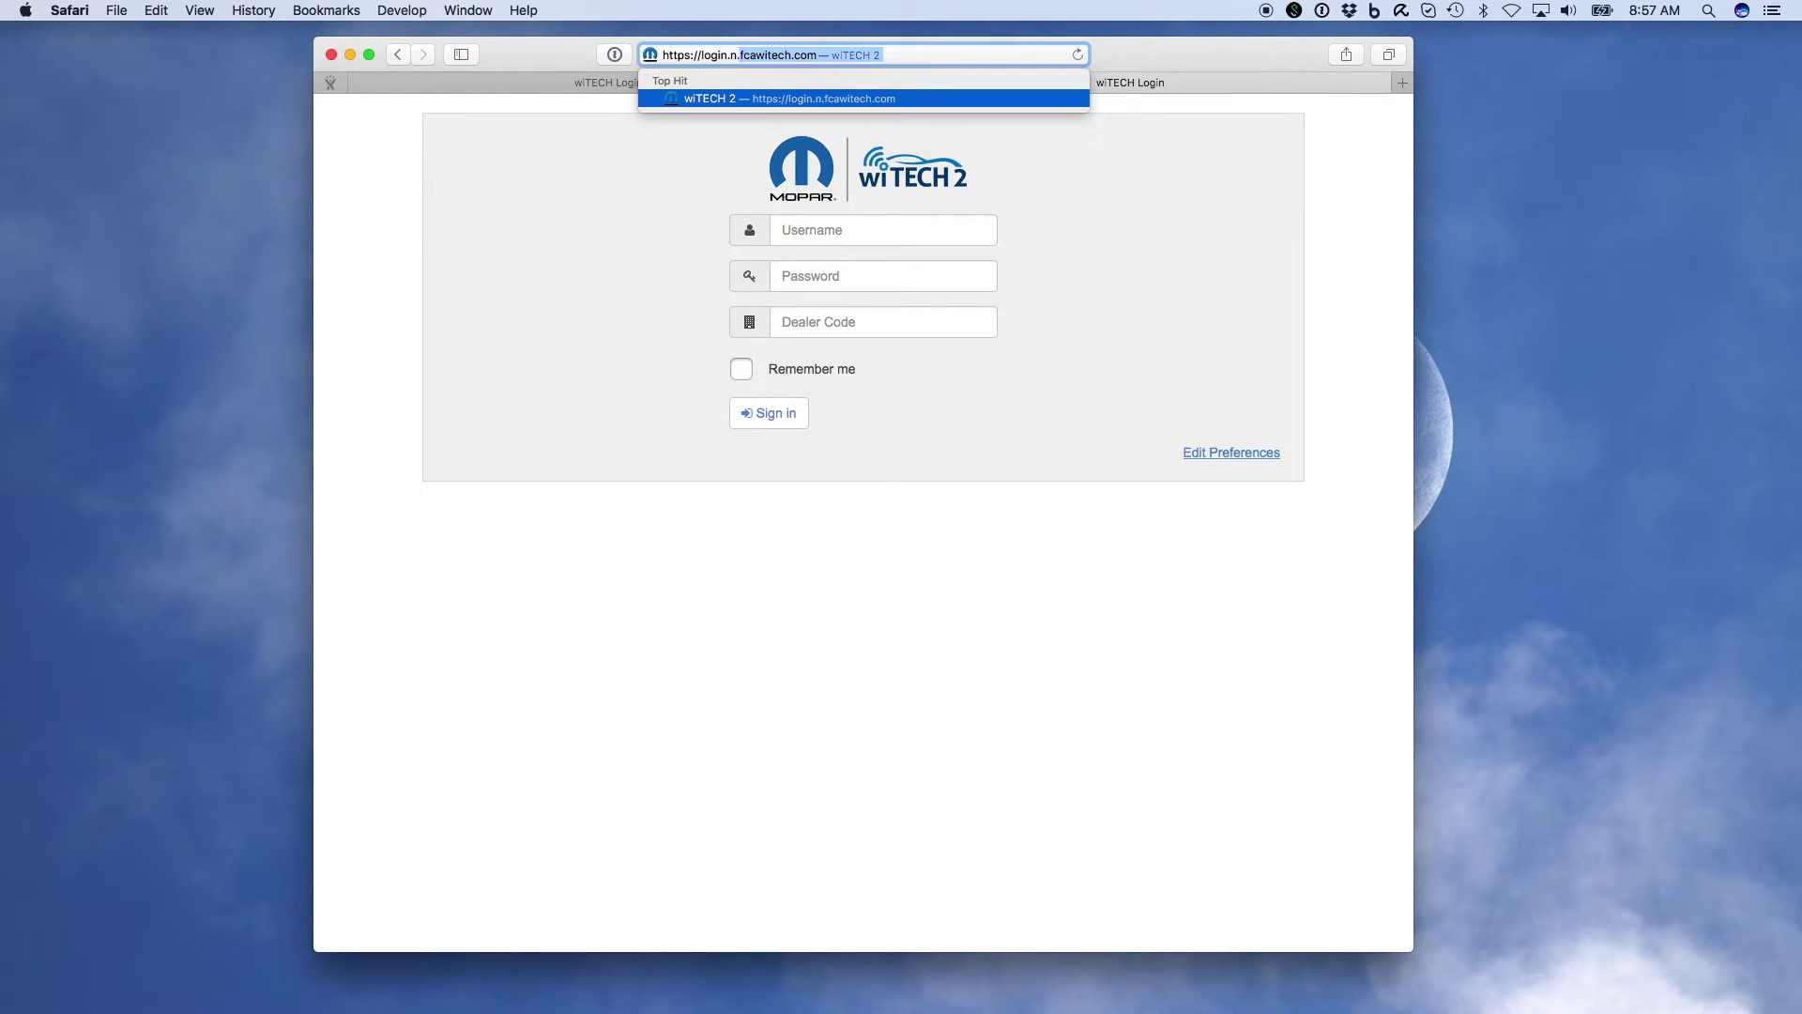
text(fcawitech.com)
drag(833, 58, 171, 251)
Rename the desktop shortcut to 'wiTECH 2' and open it to test it
click(172, 284)
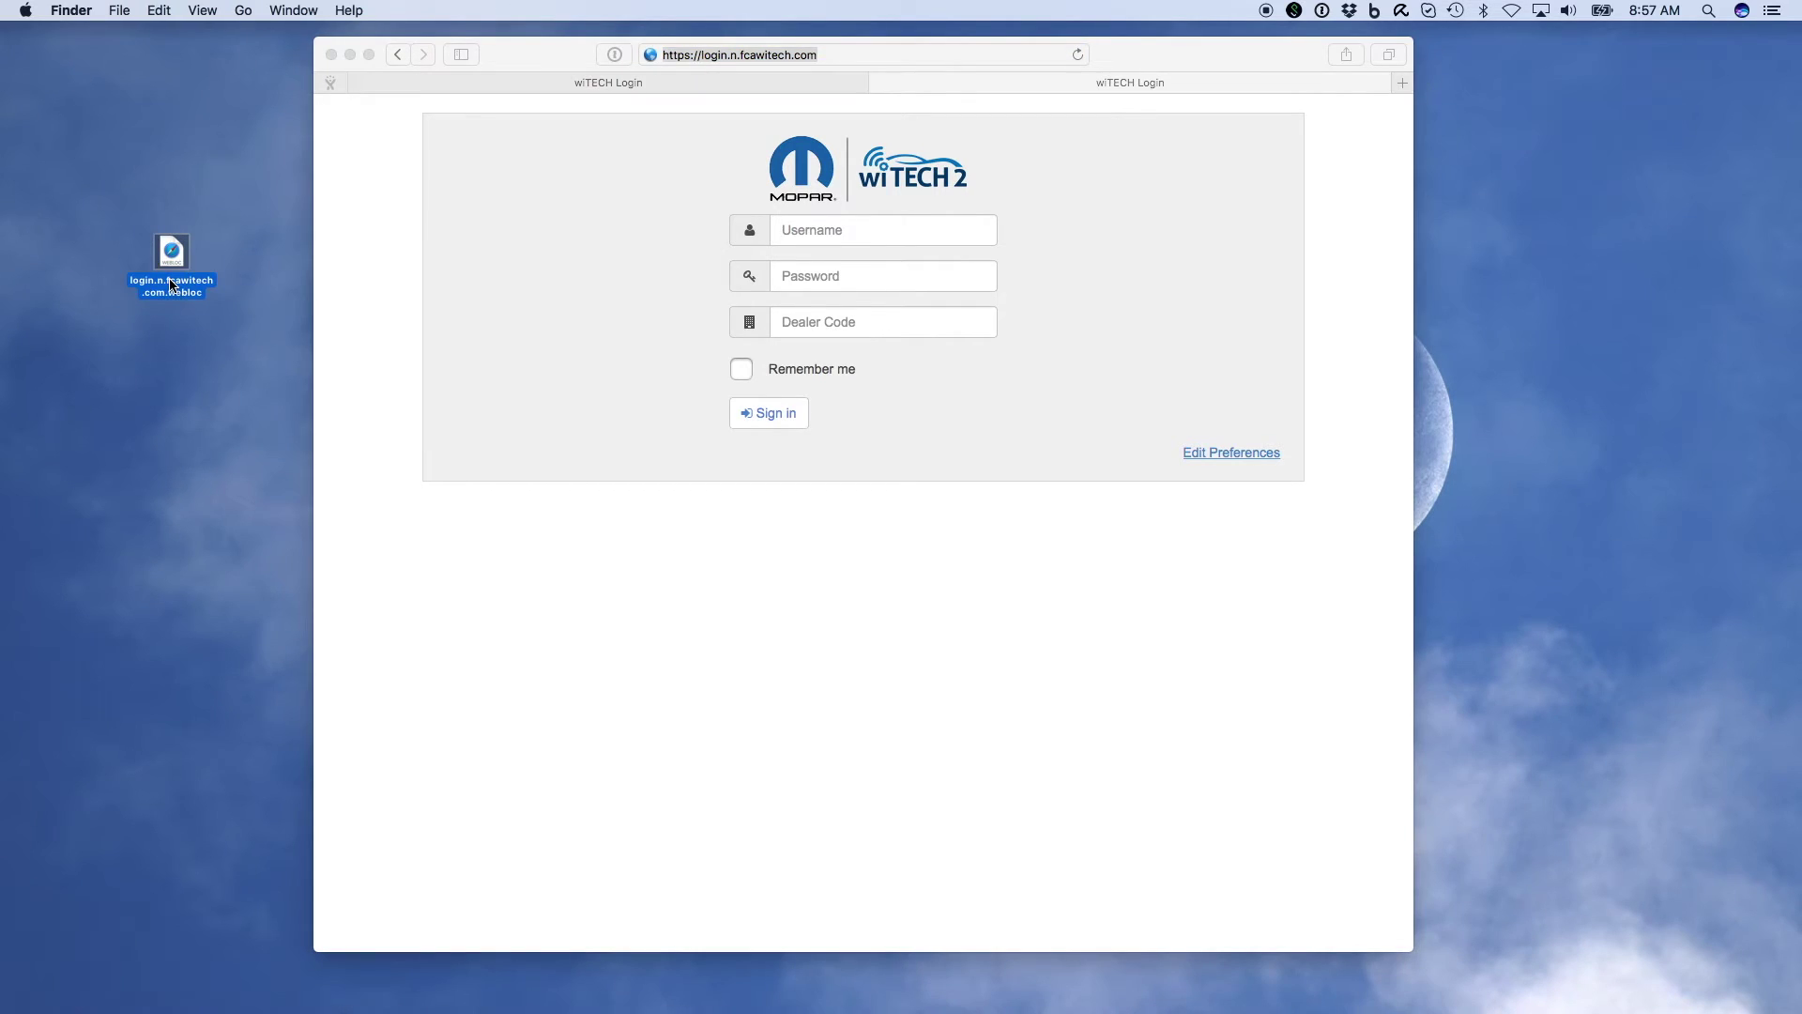
text(wiTECH 2)
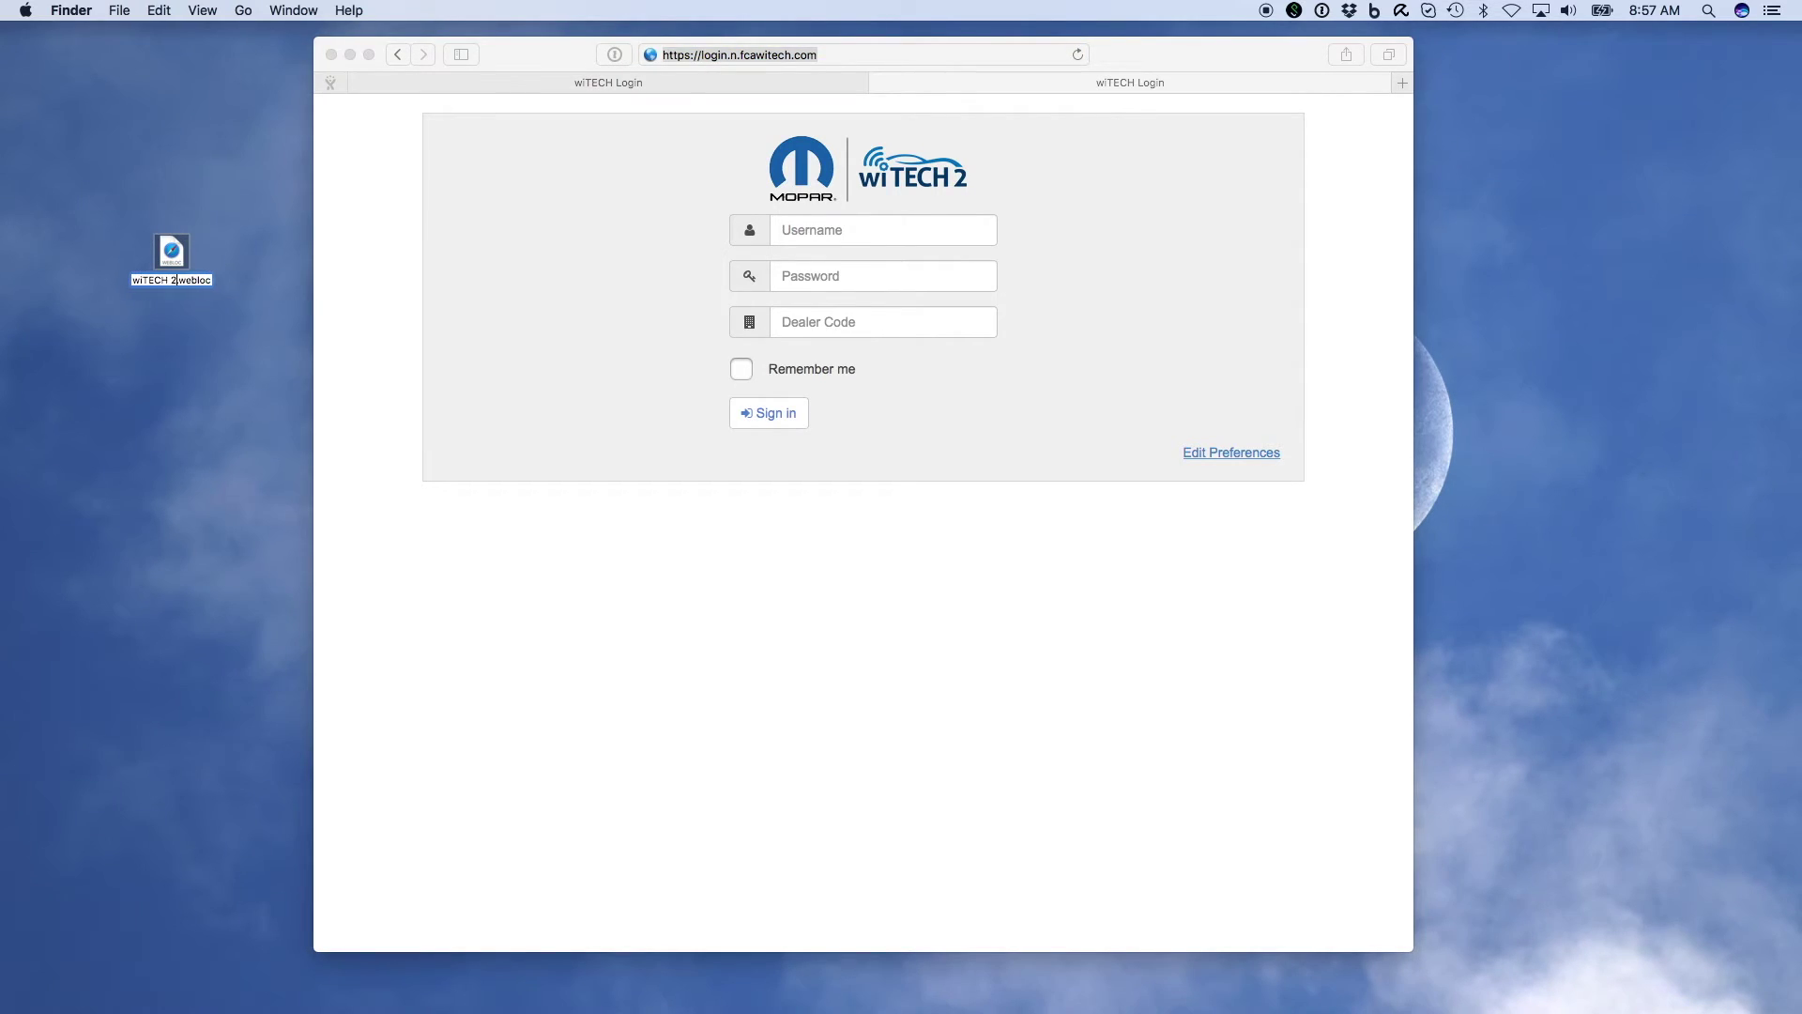
key(Return)
double_click(174, 252)
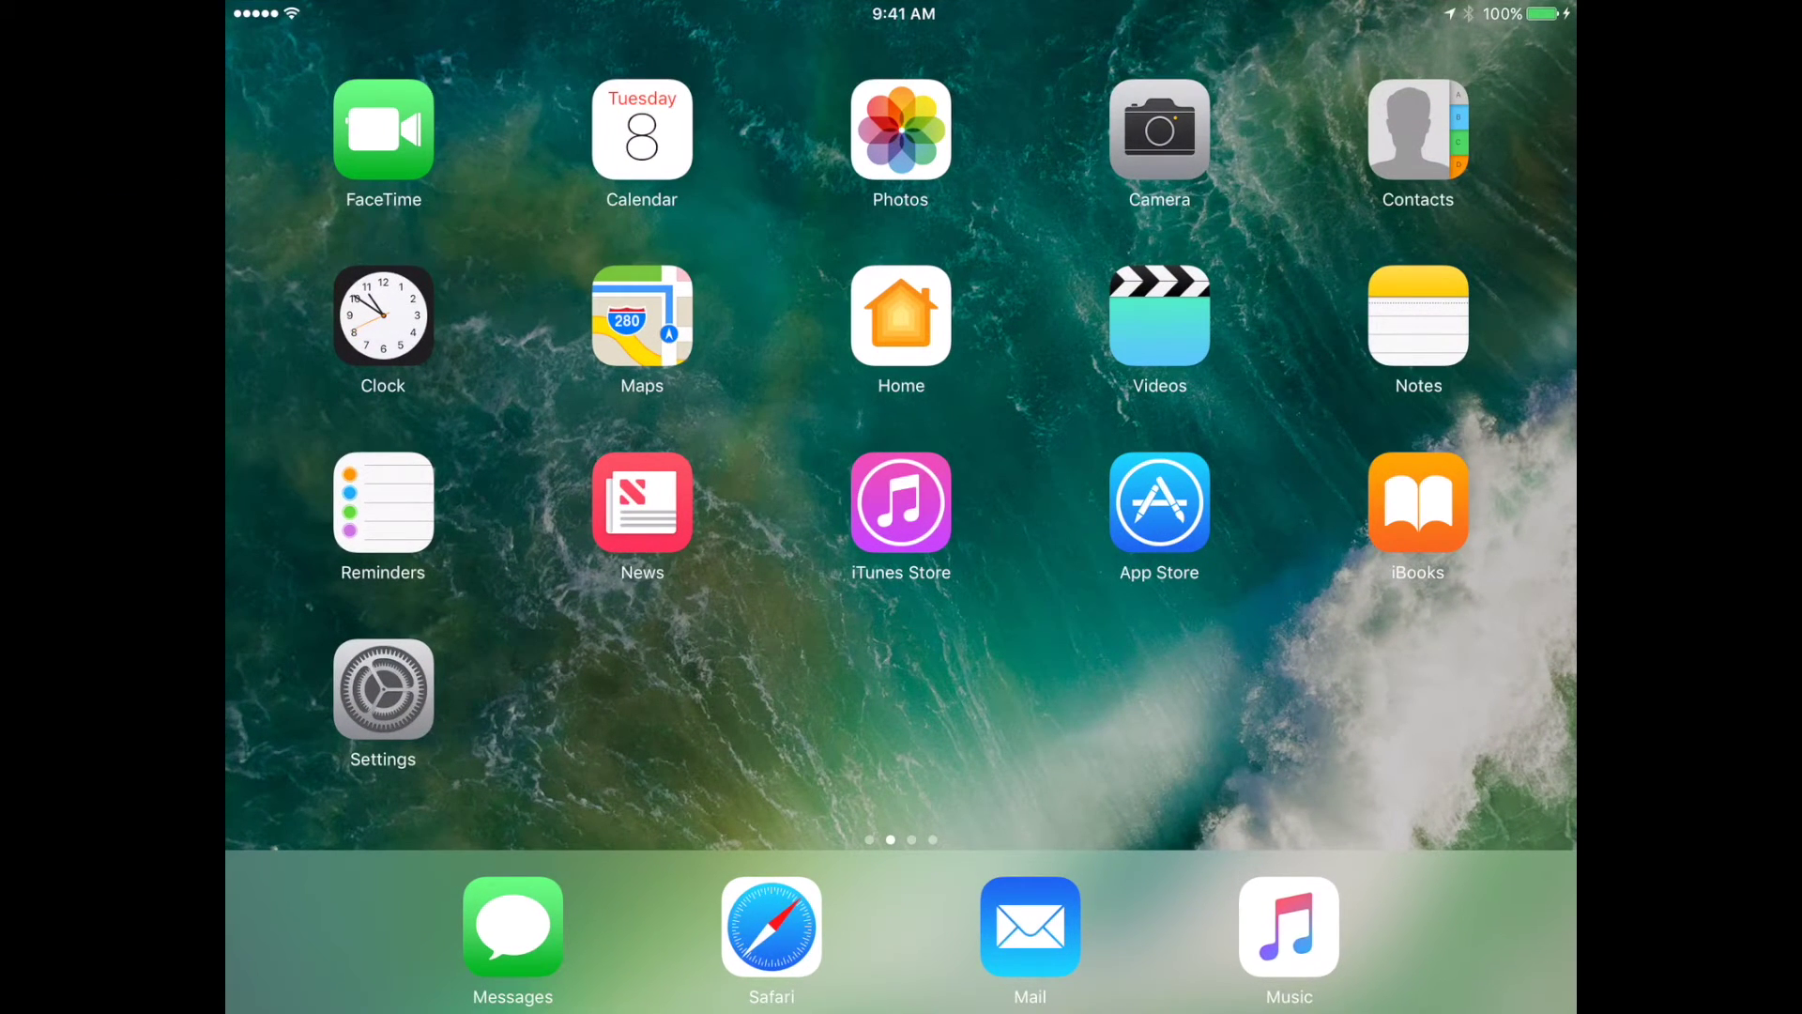
click(772, 927)
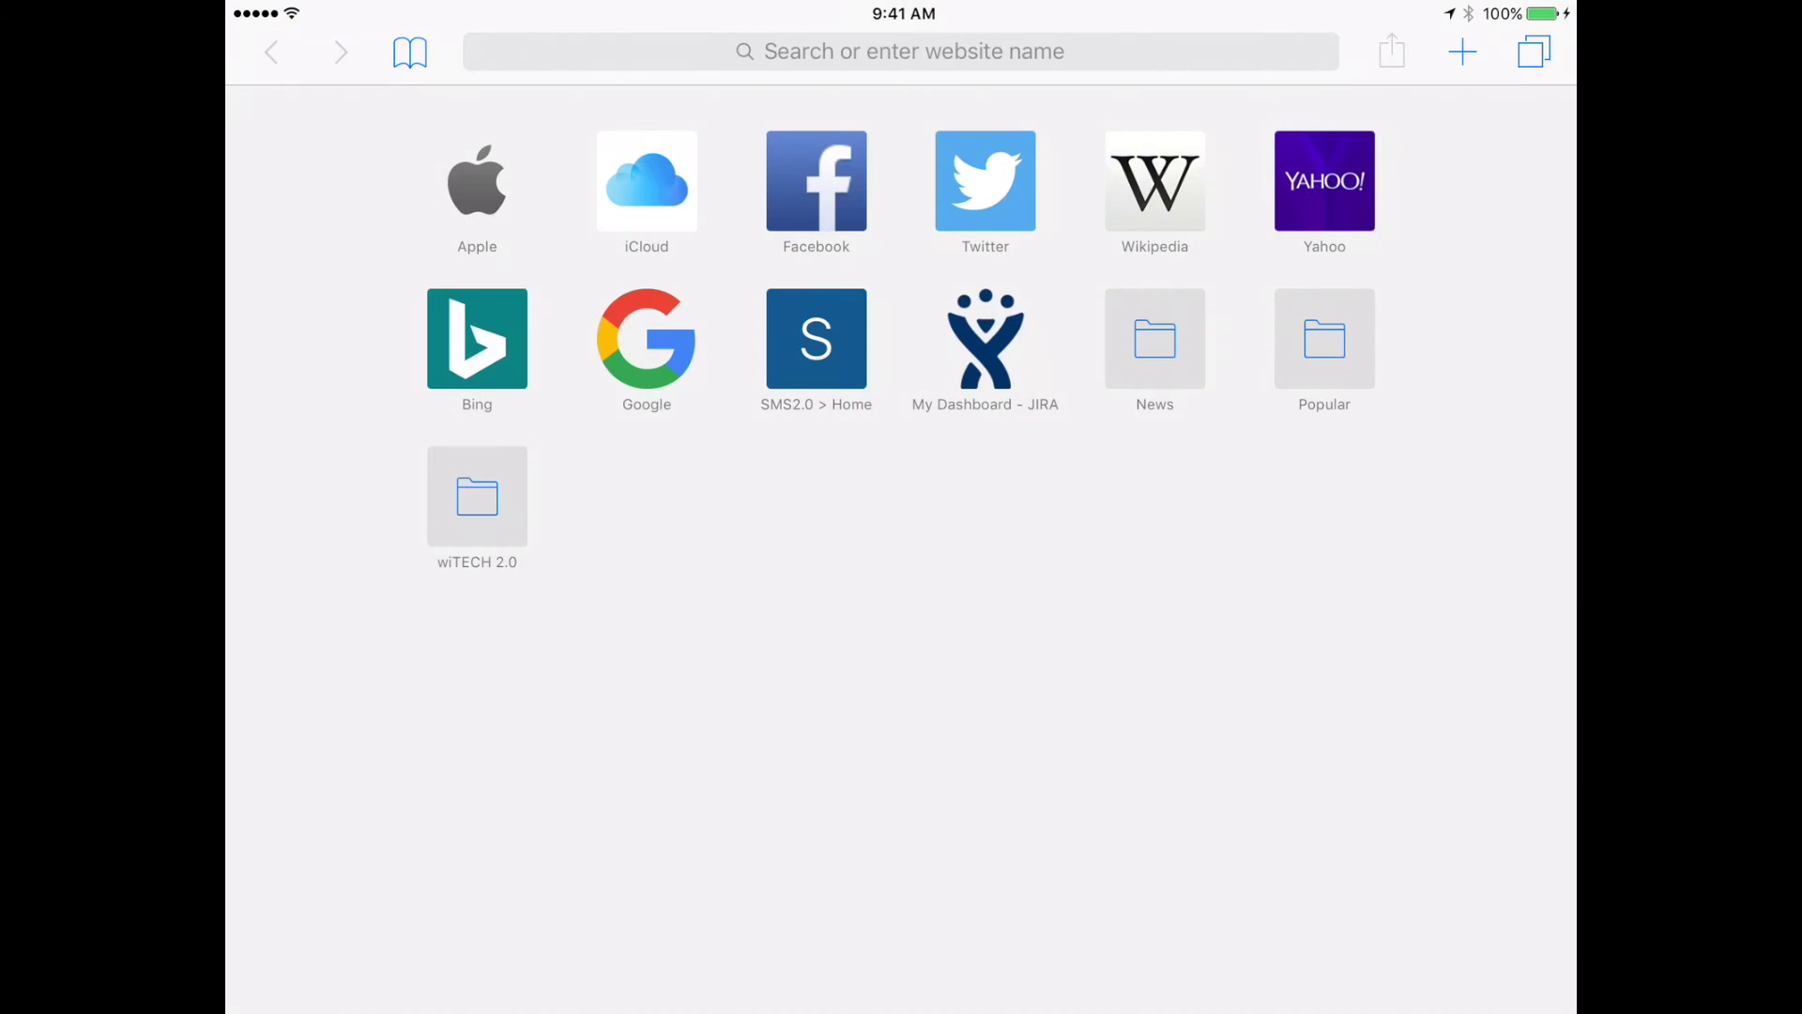
click(901, 52)
text(https)
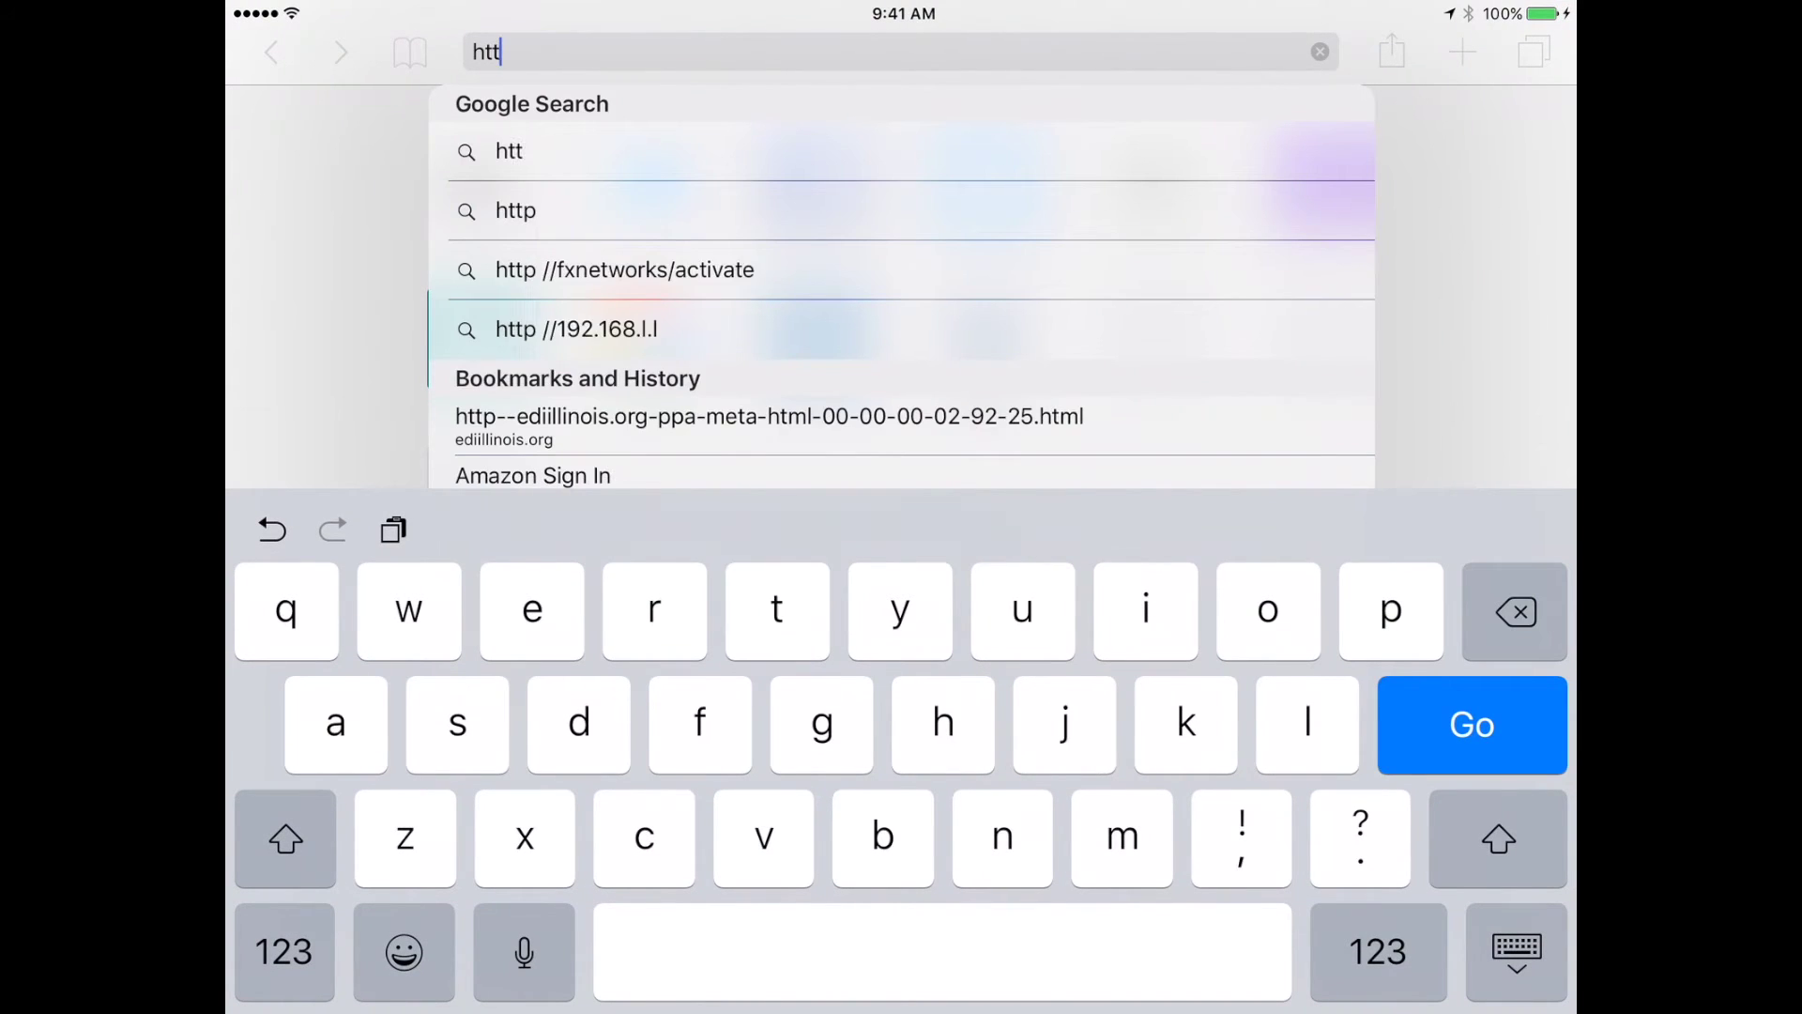
click(1379, 951)
text(://)
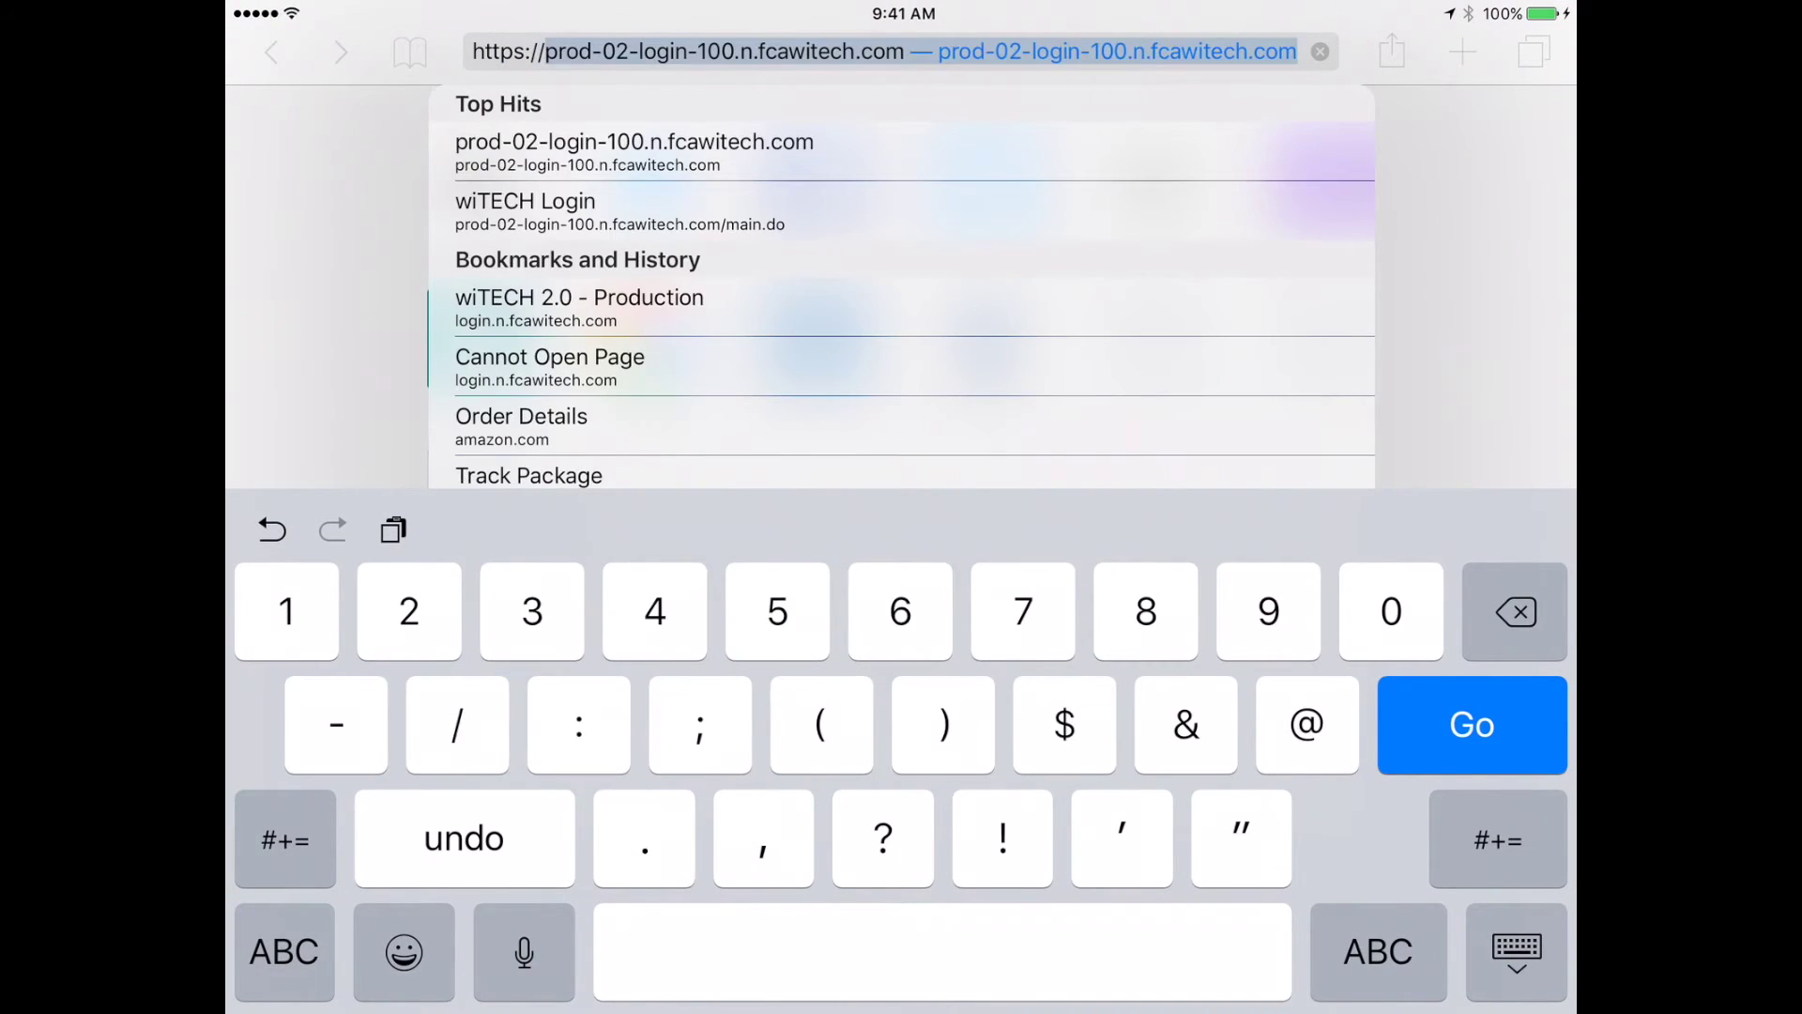
click(1378, 951)
text(login.n.f)
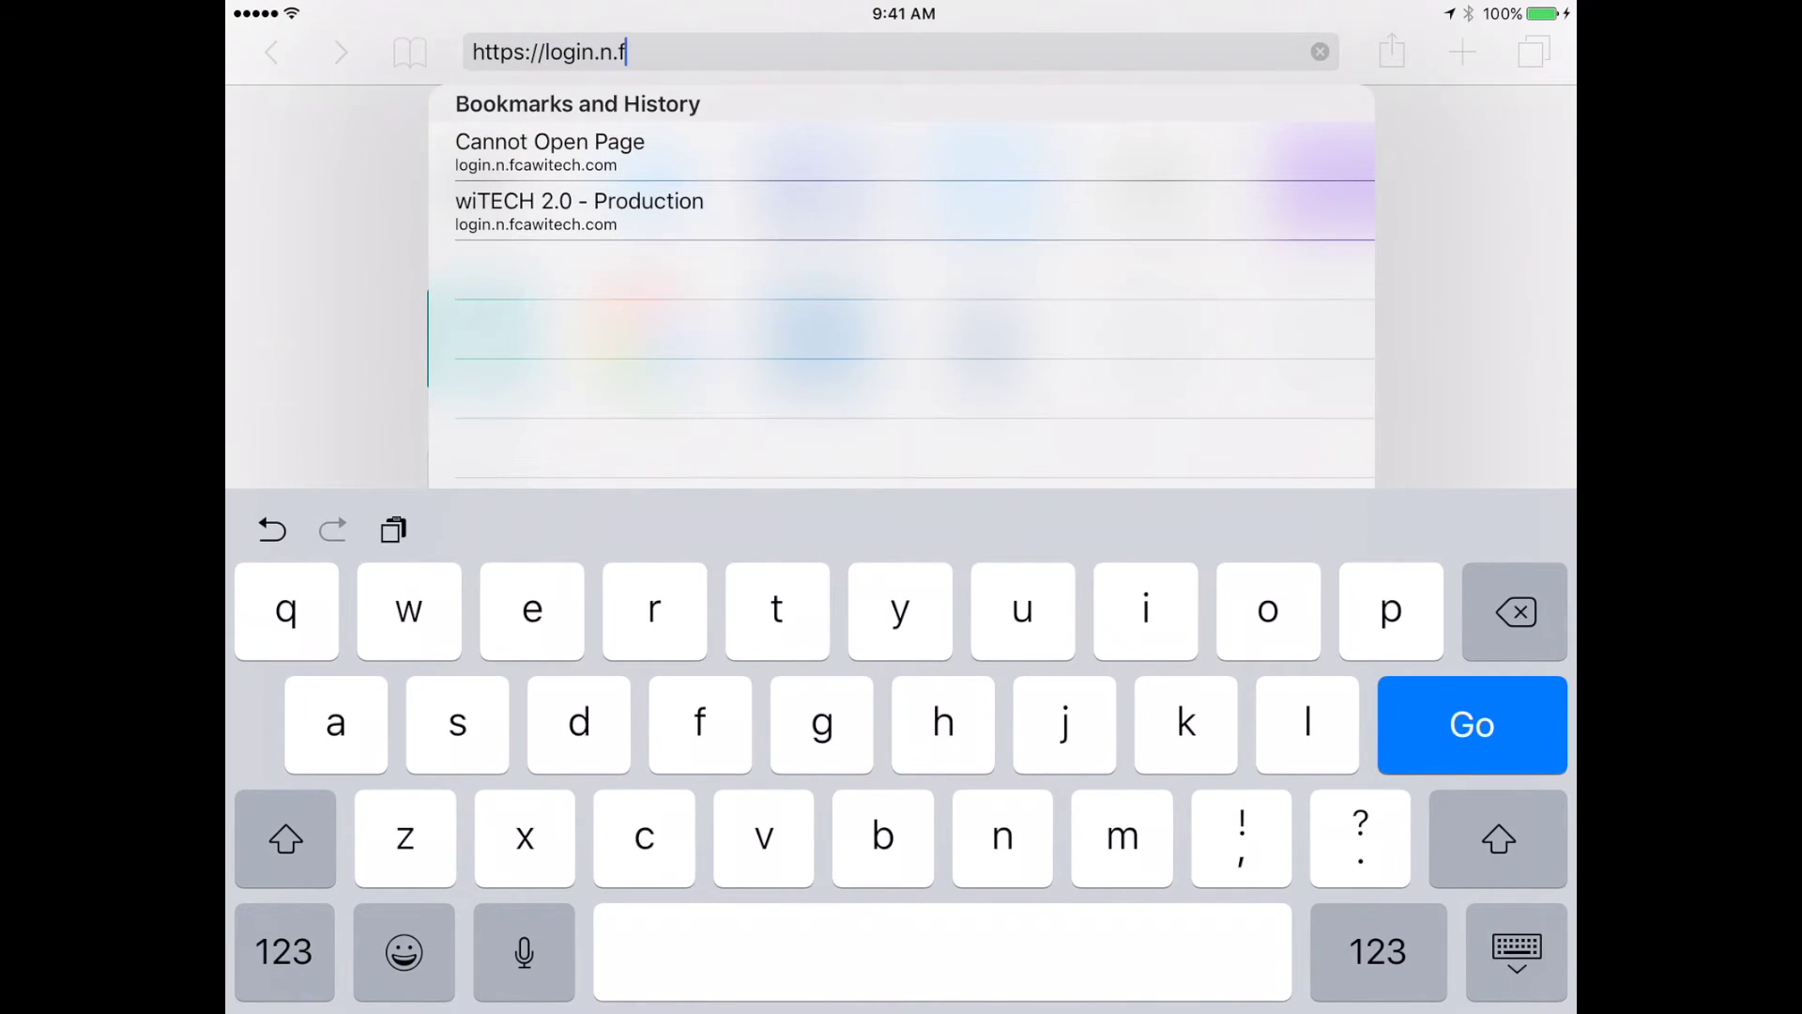
text(cawitech.com)
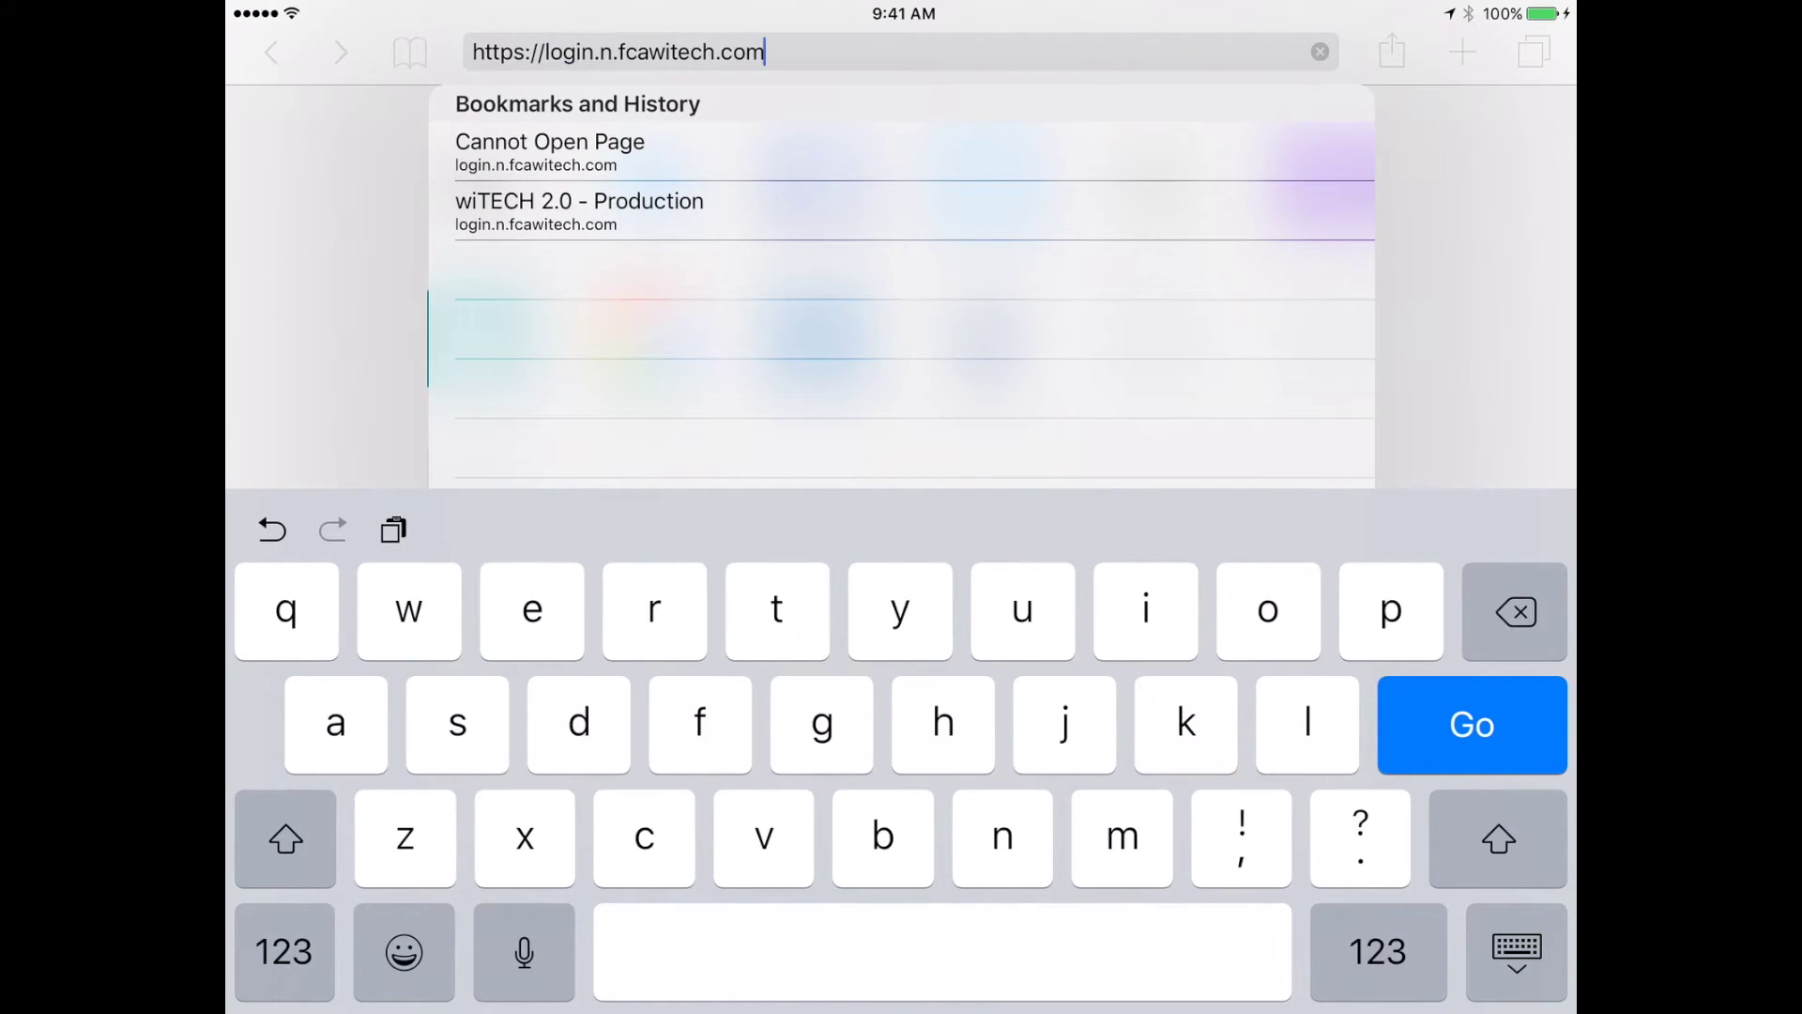
key(Return)
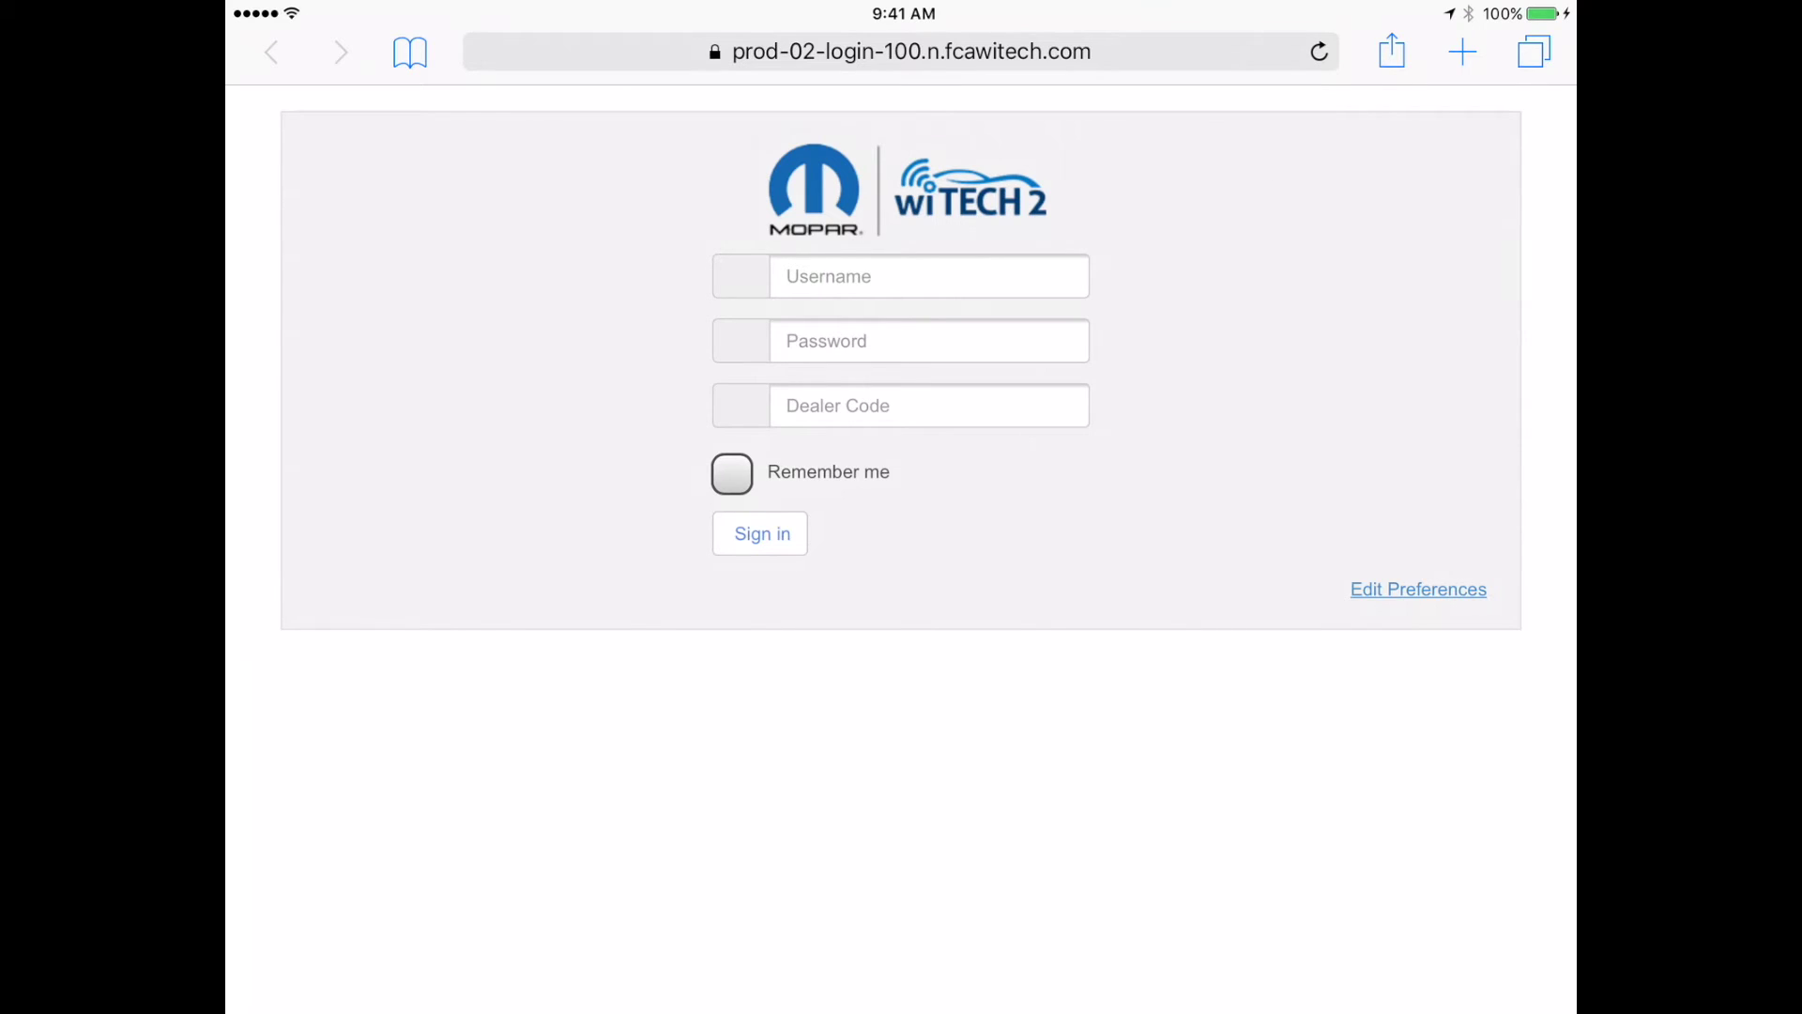
Bookmark the wiTECH login page under the name 'wiTECH 2'
click(1392, 52)
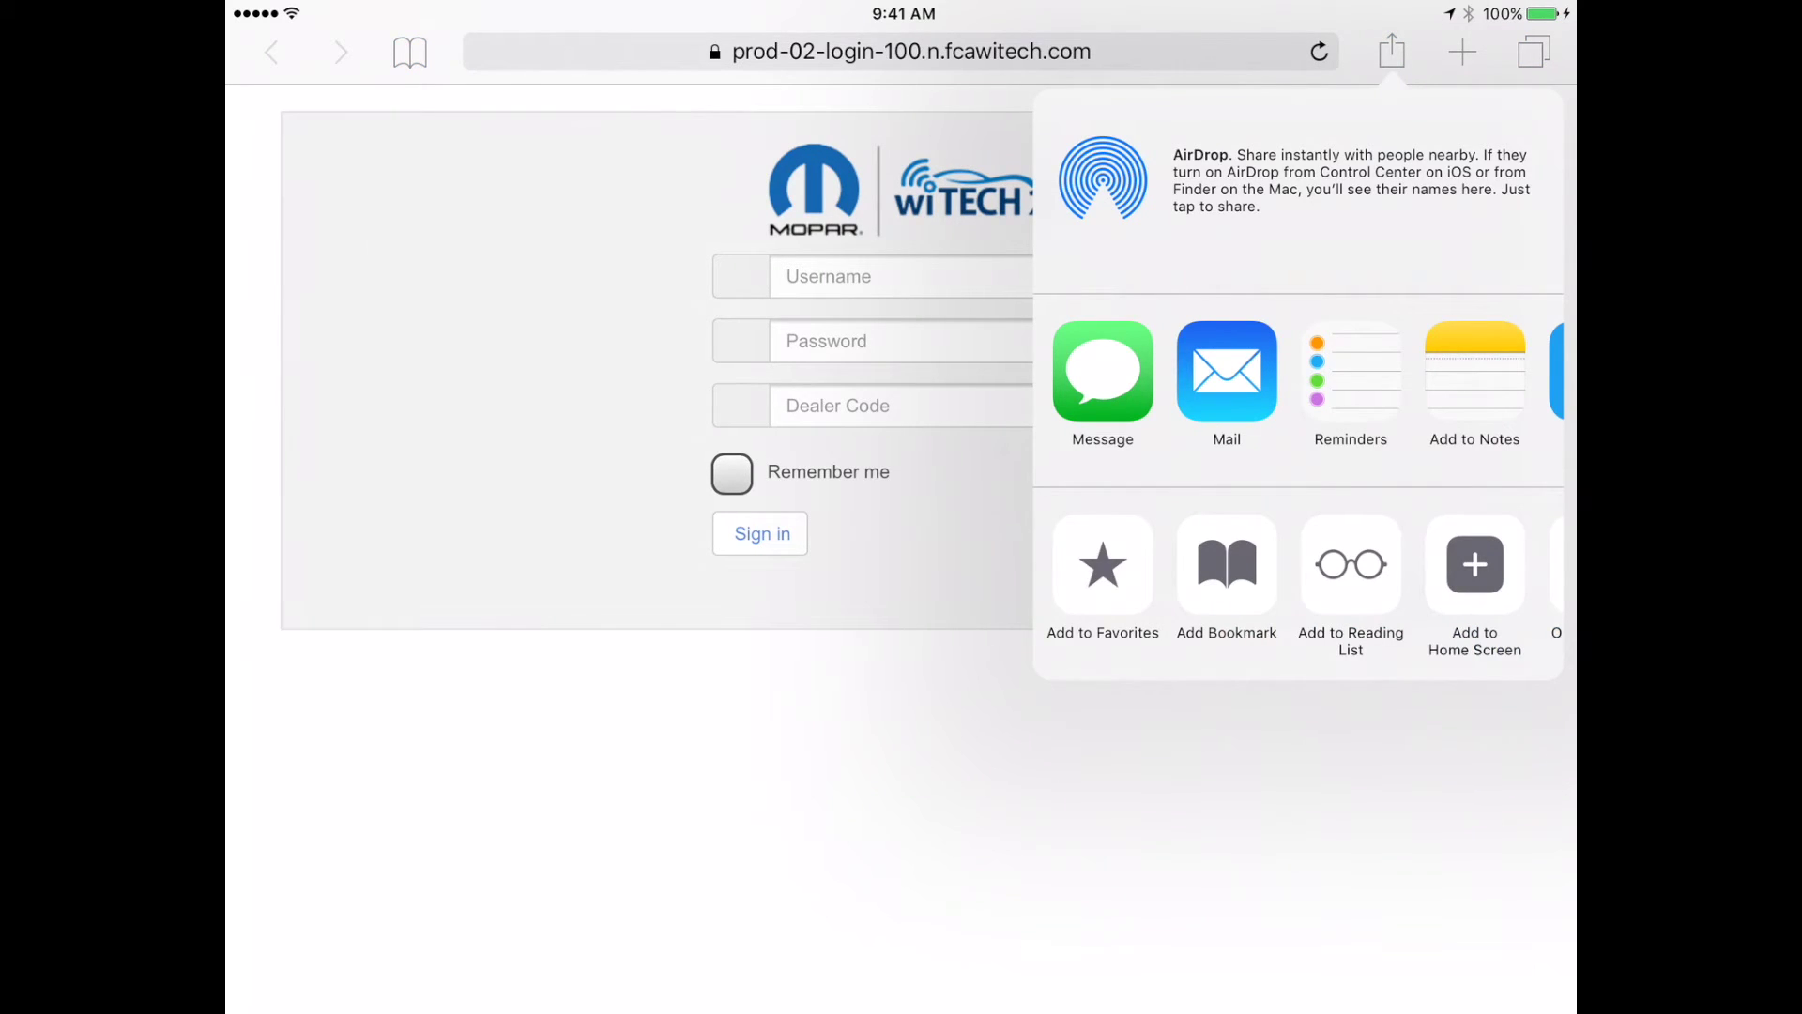
click(1226, 563)
key(BackSpace)
key(BackSpace)
key(BackSpace)
key(BackSpace)
key(BackSpace)
text(2)
click(1528, 86)
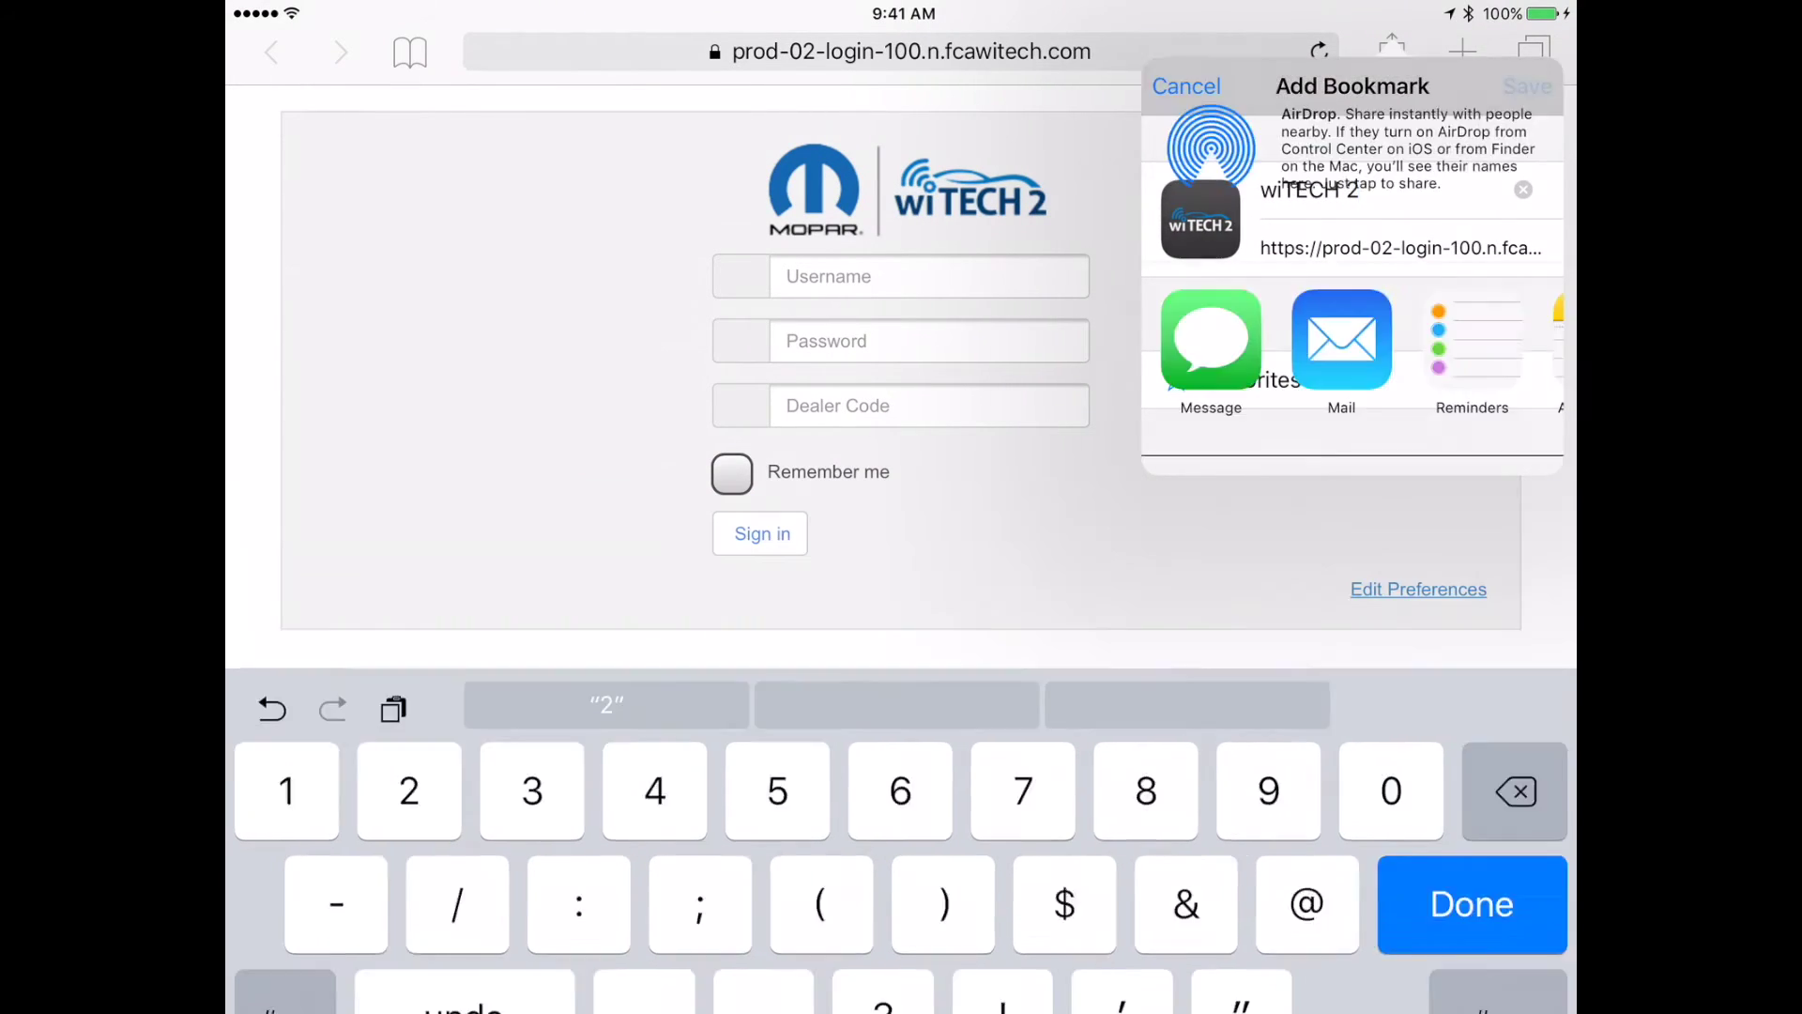
Open a new tab showing Favorites and bring up options for the wiTECH 2 favorite
click(1534, 49)
click(1440, 48)
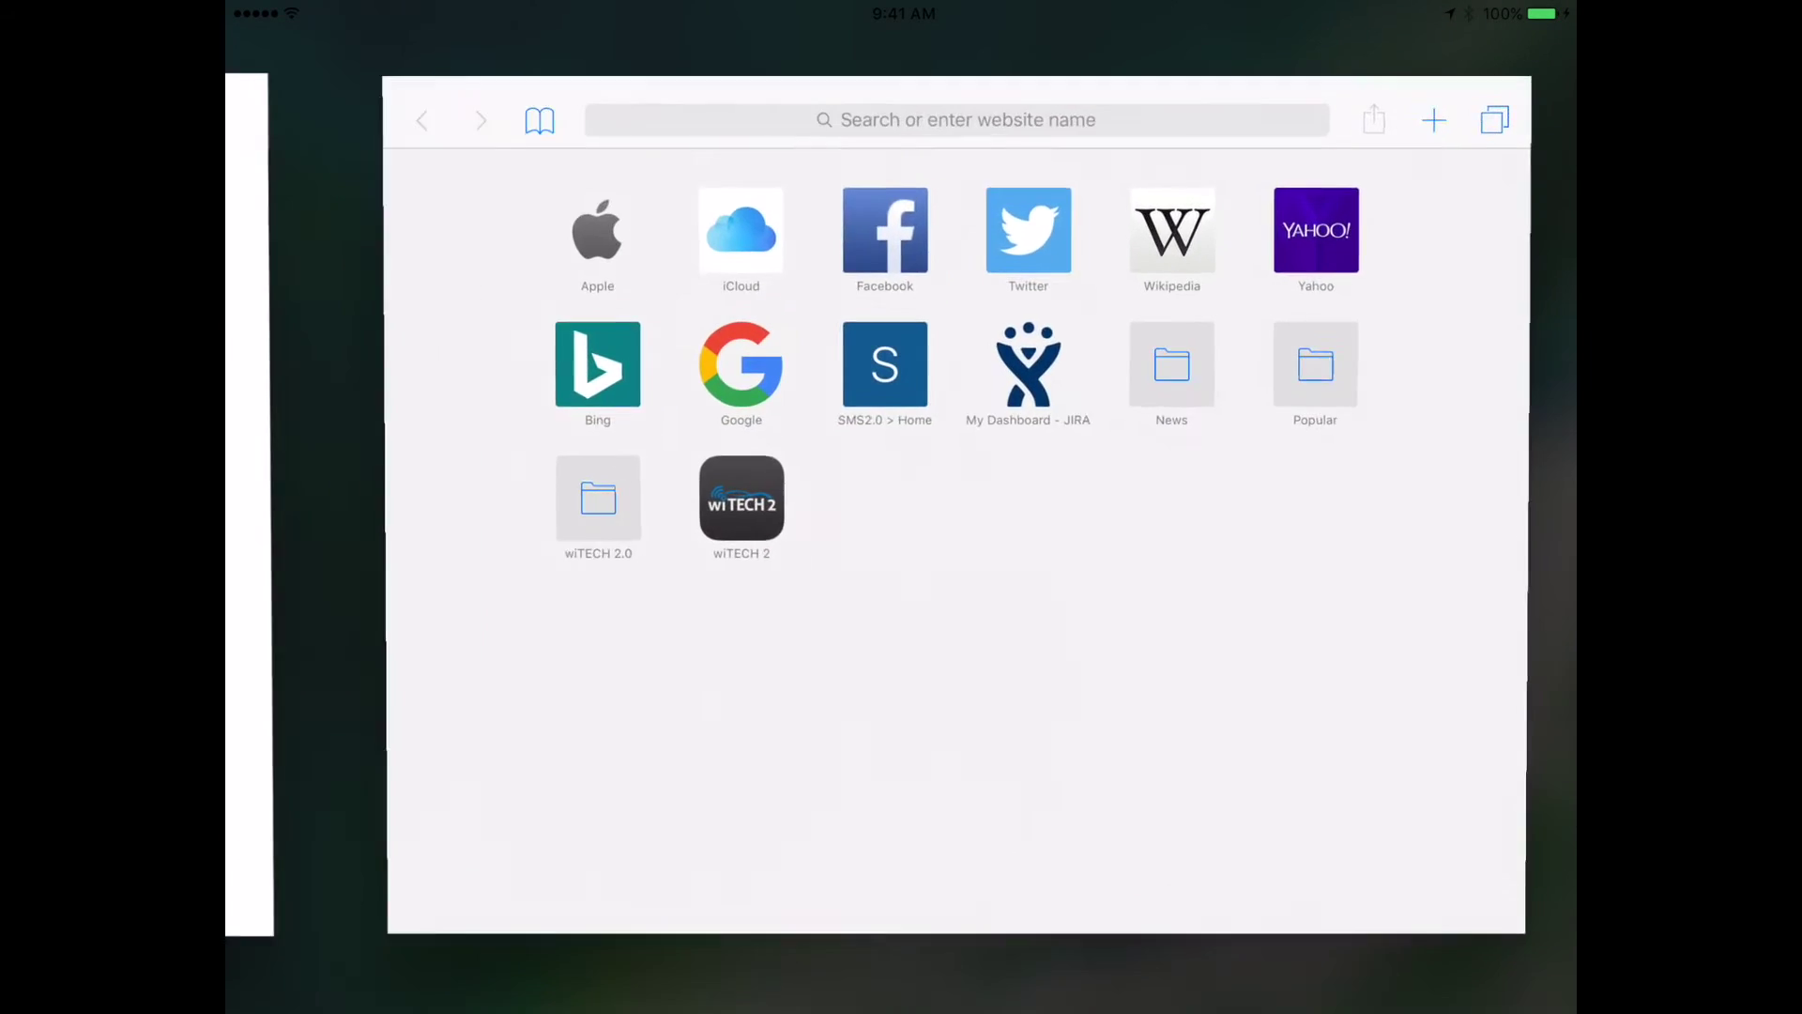
click(647, 496)
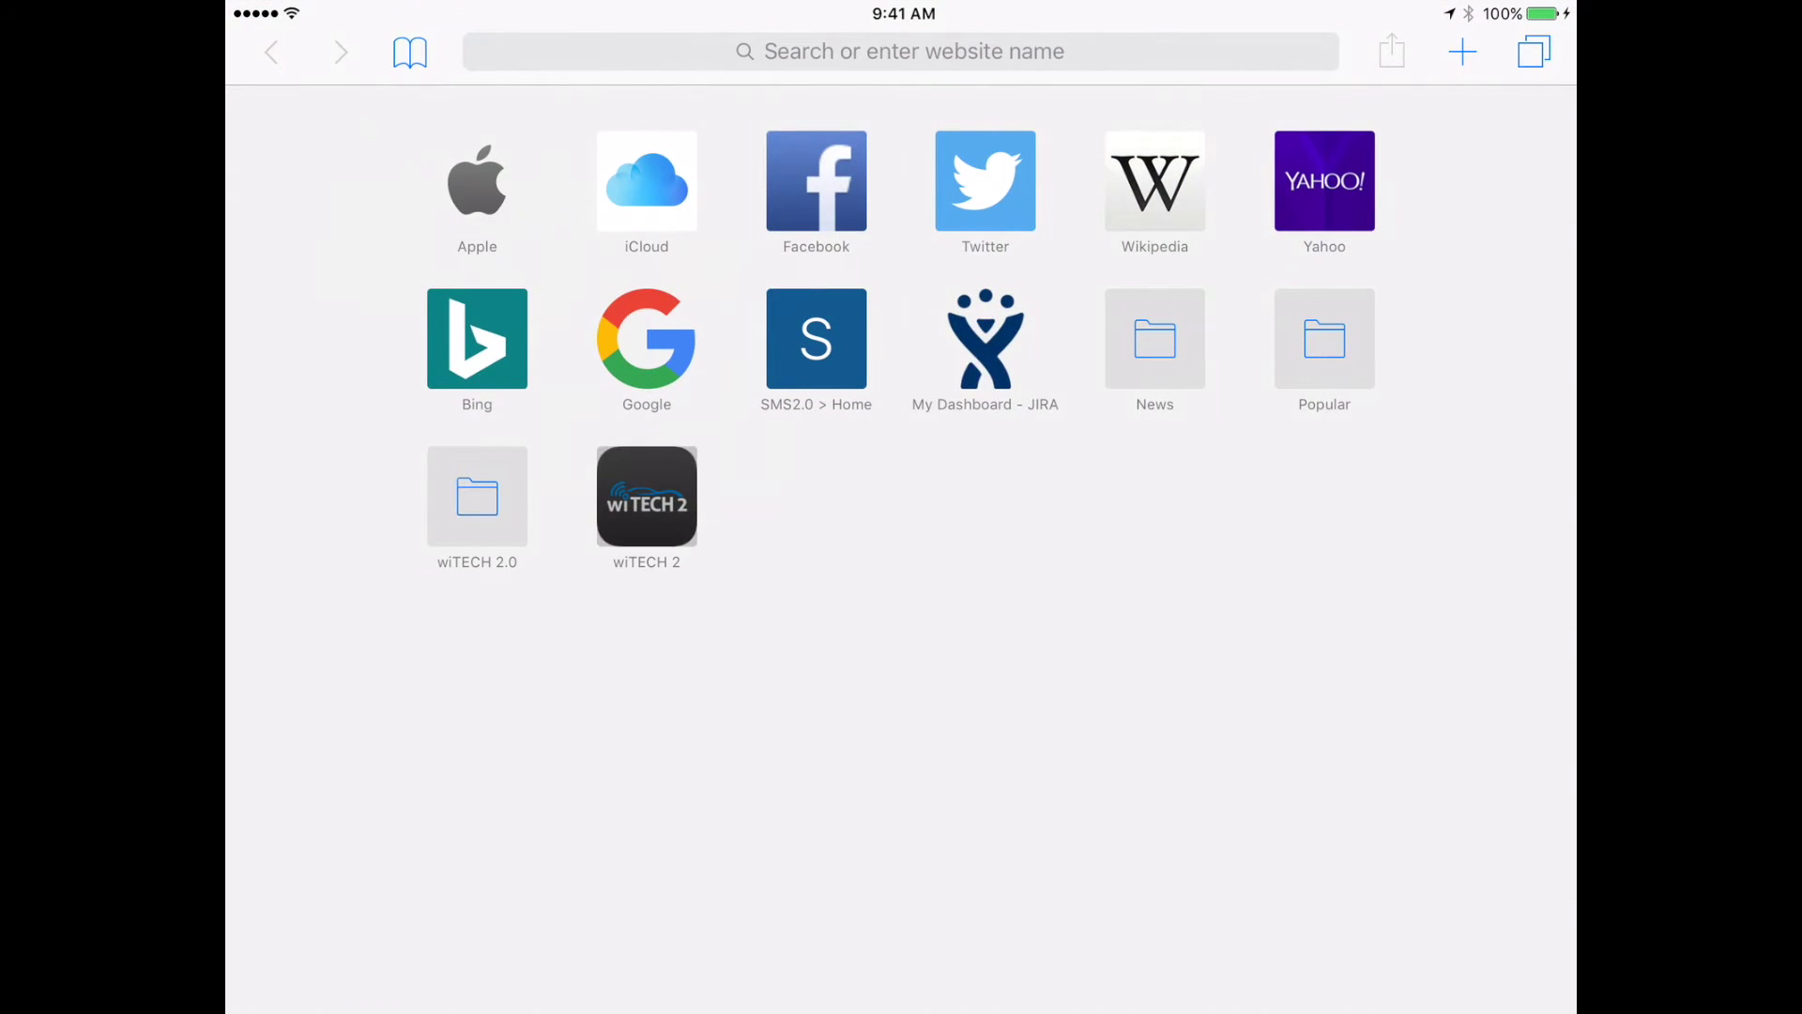
click(700, 403)
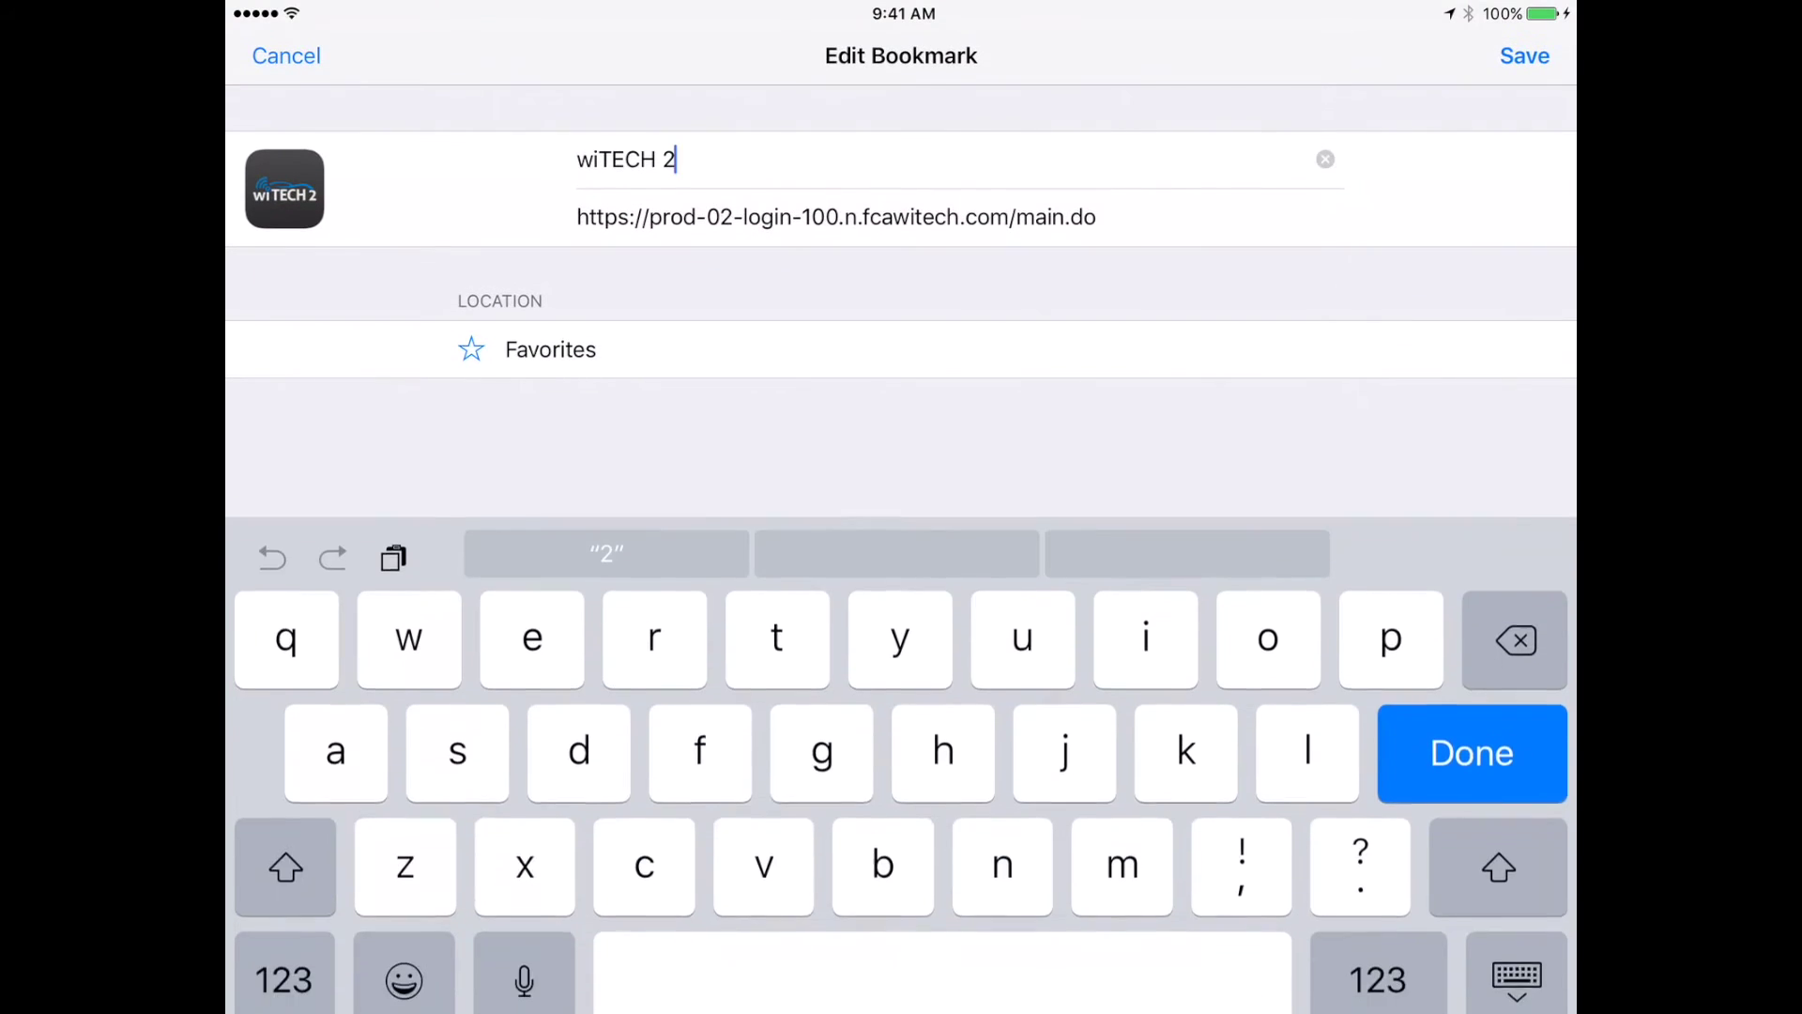
click(1097, 217)
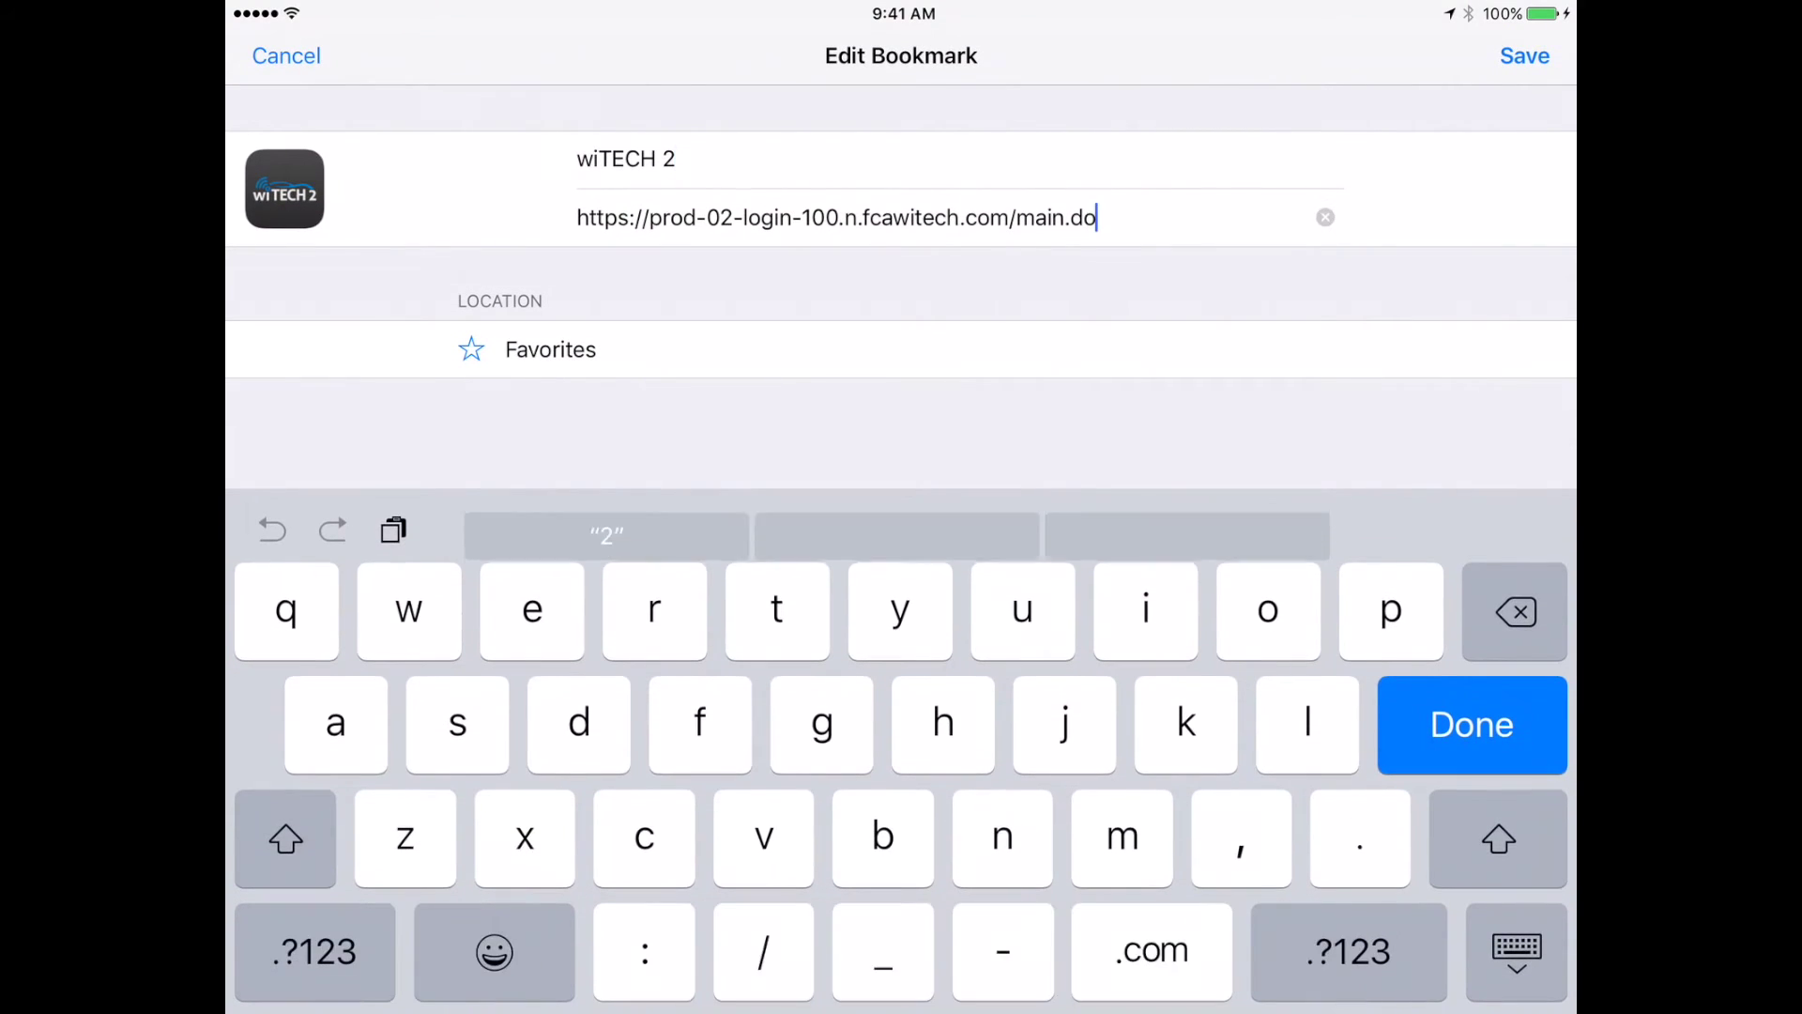
click(1324, 216)
text(htt)
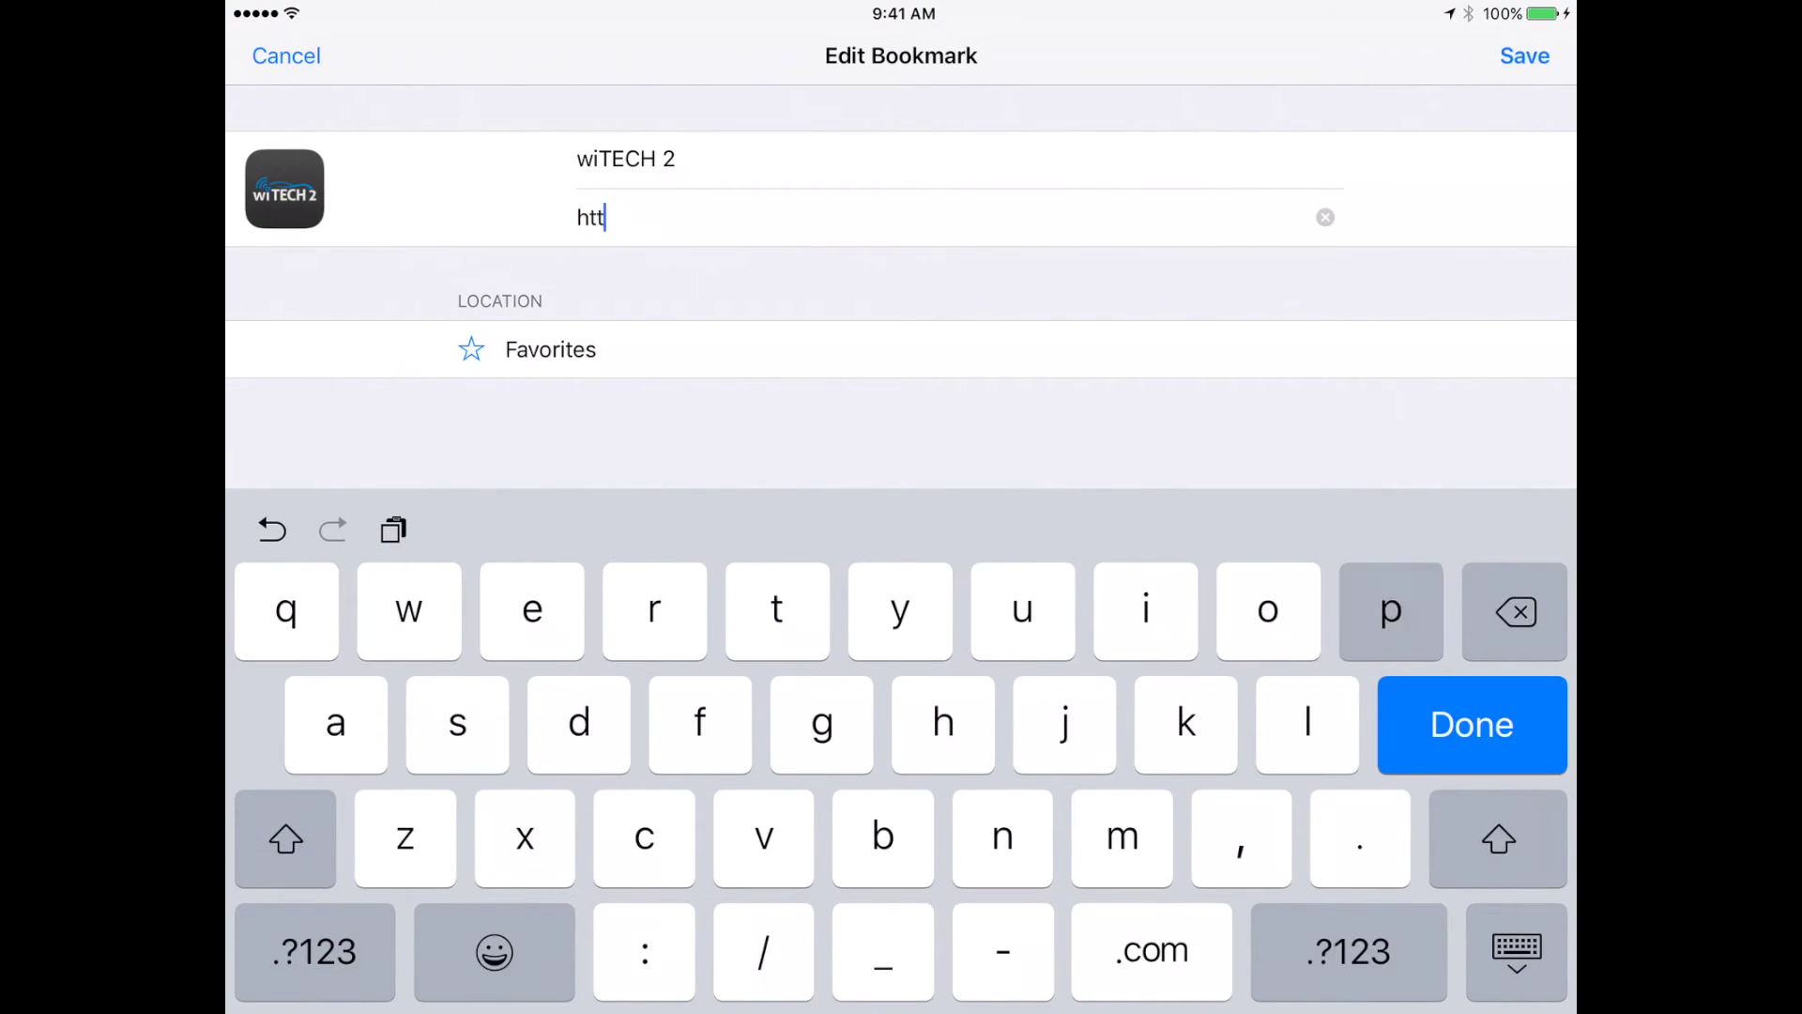
text(ps://login.n.fcawitech.com)
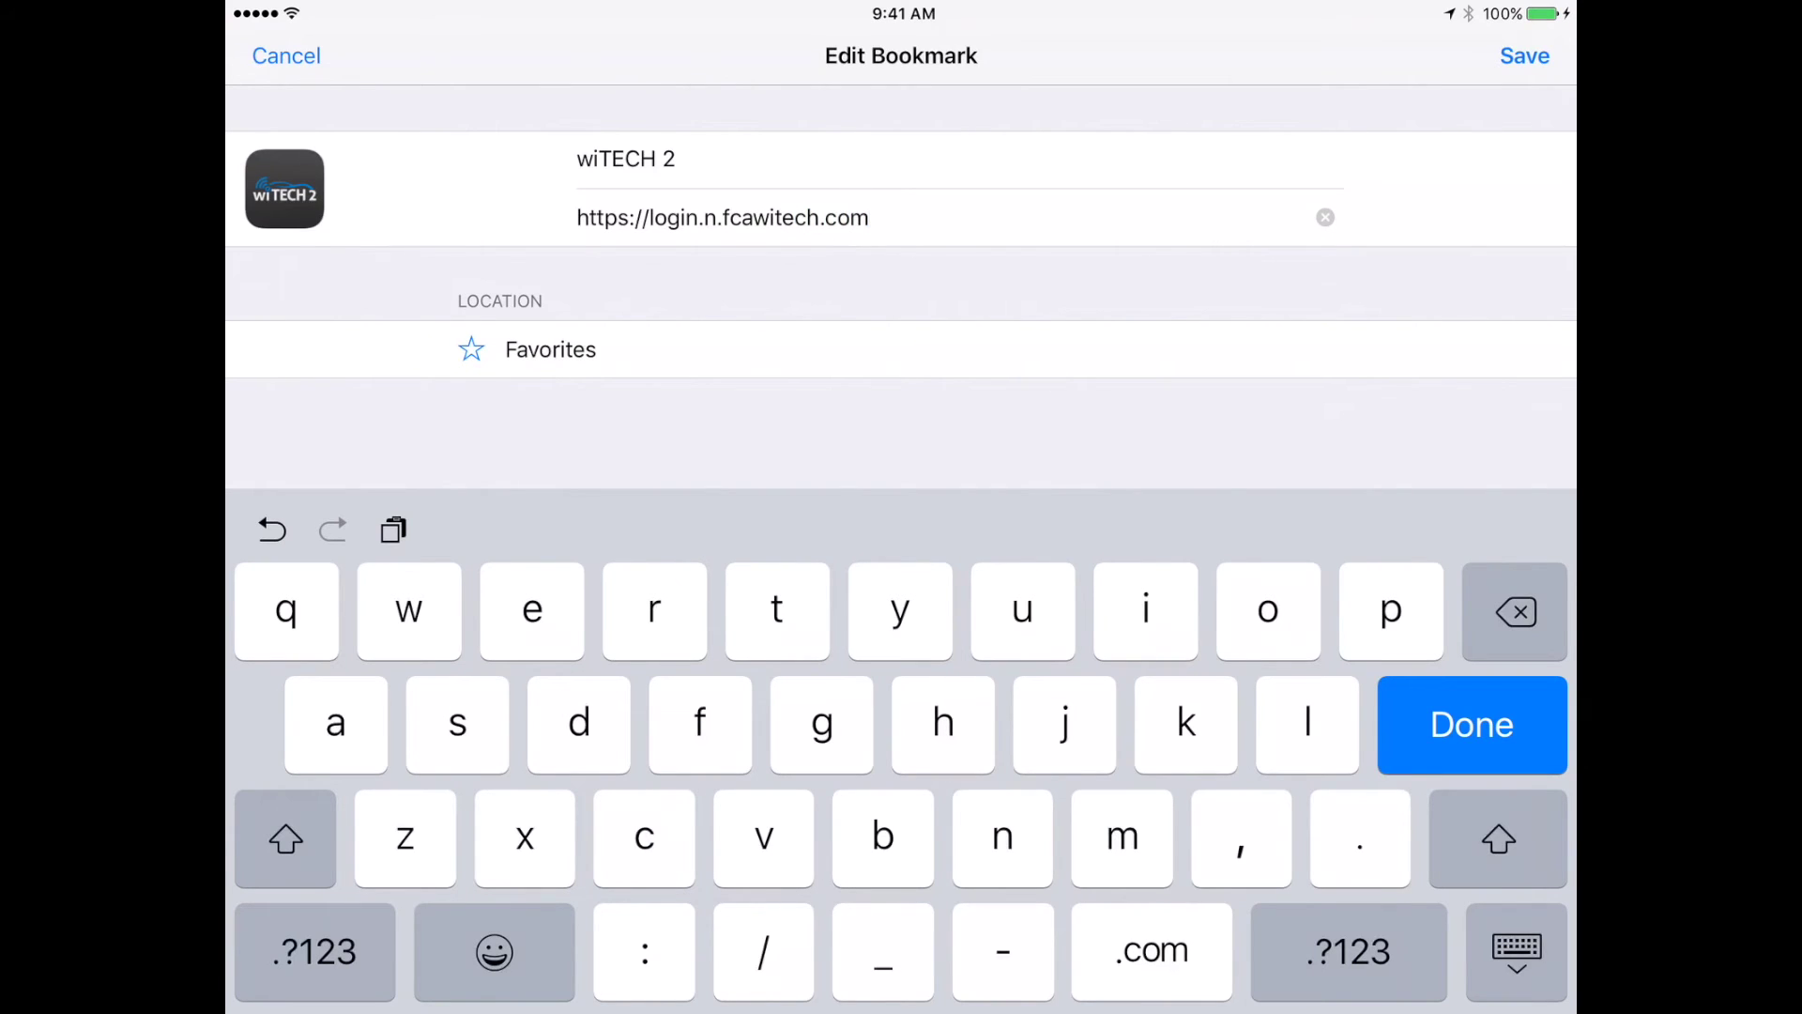
click(1524, 55)
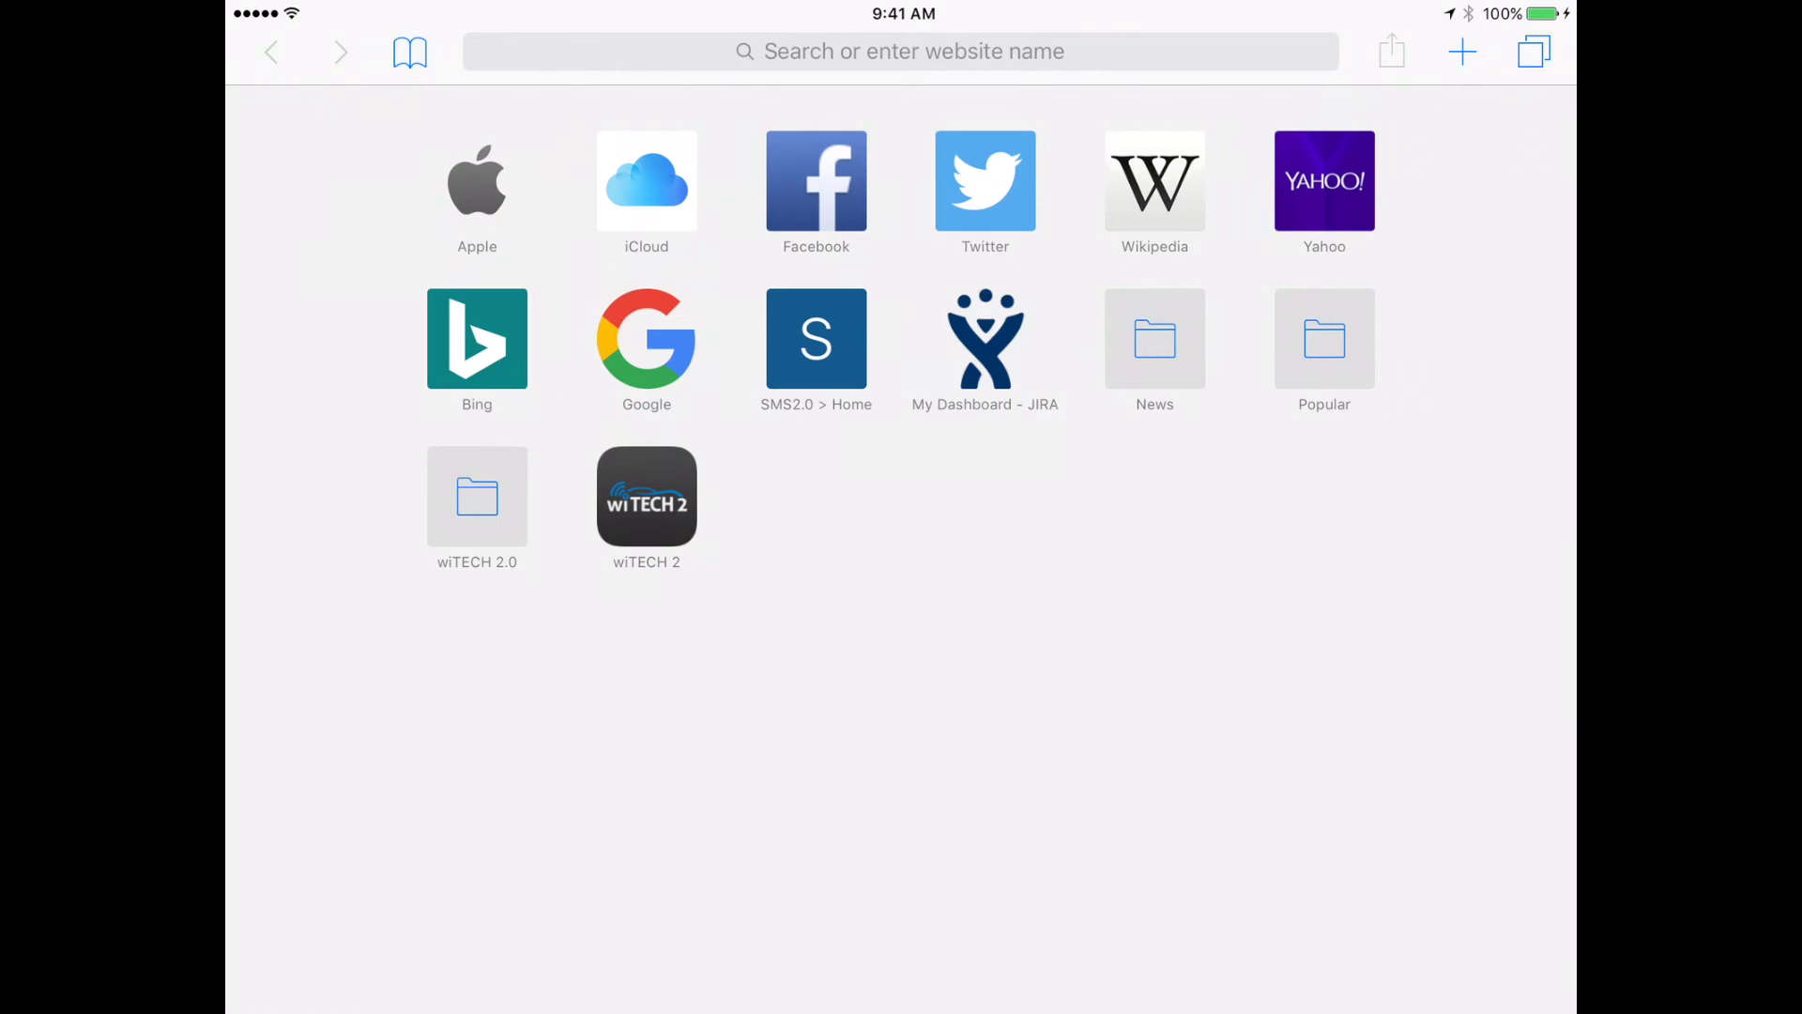
click(647, 496)
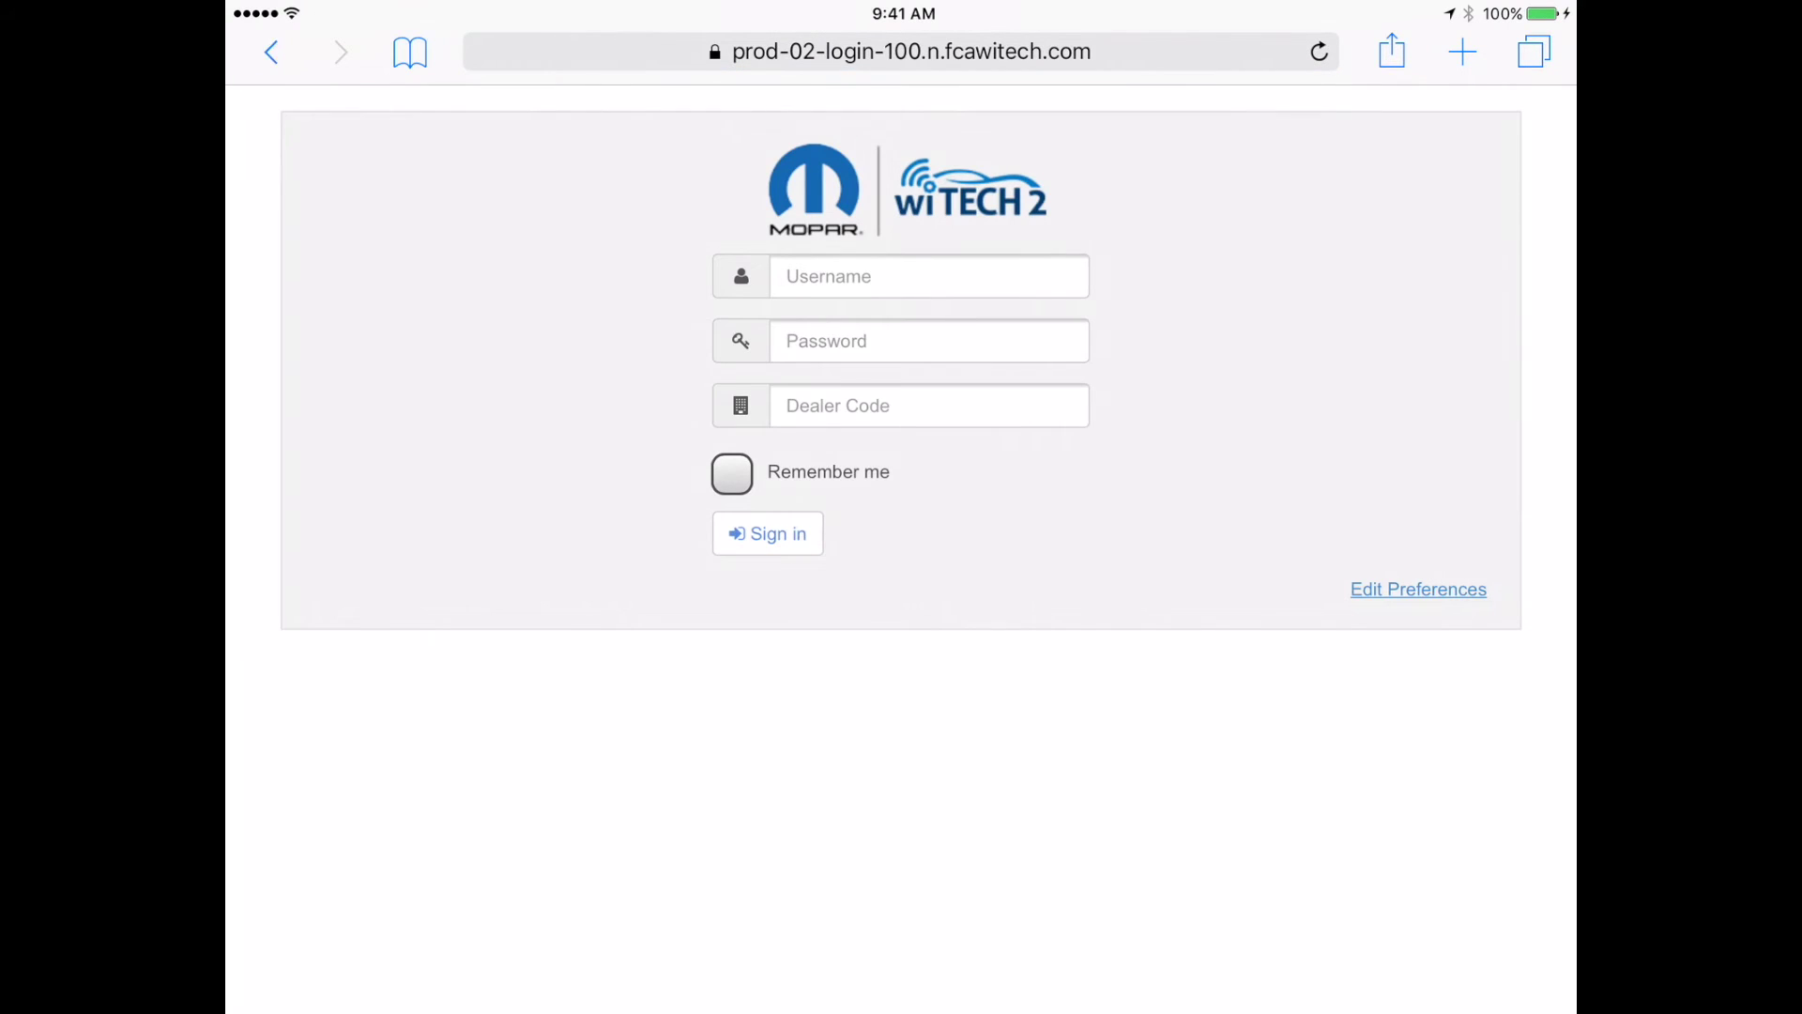
key(super)
In iPad Chrome, load the generic wiTECH login address and bookmark the wiTECH Login page
click(642, 690)
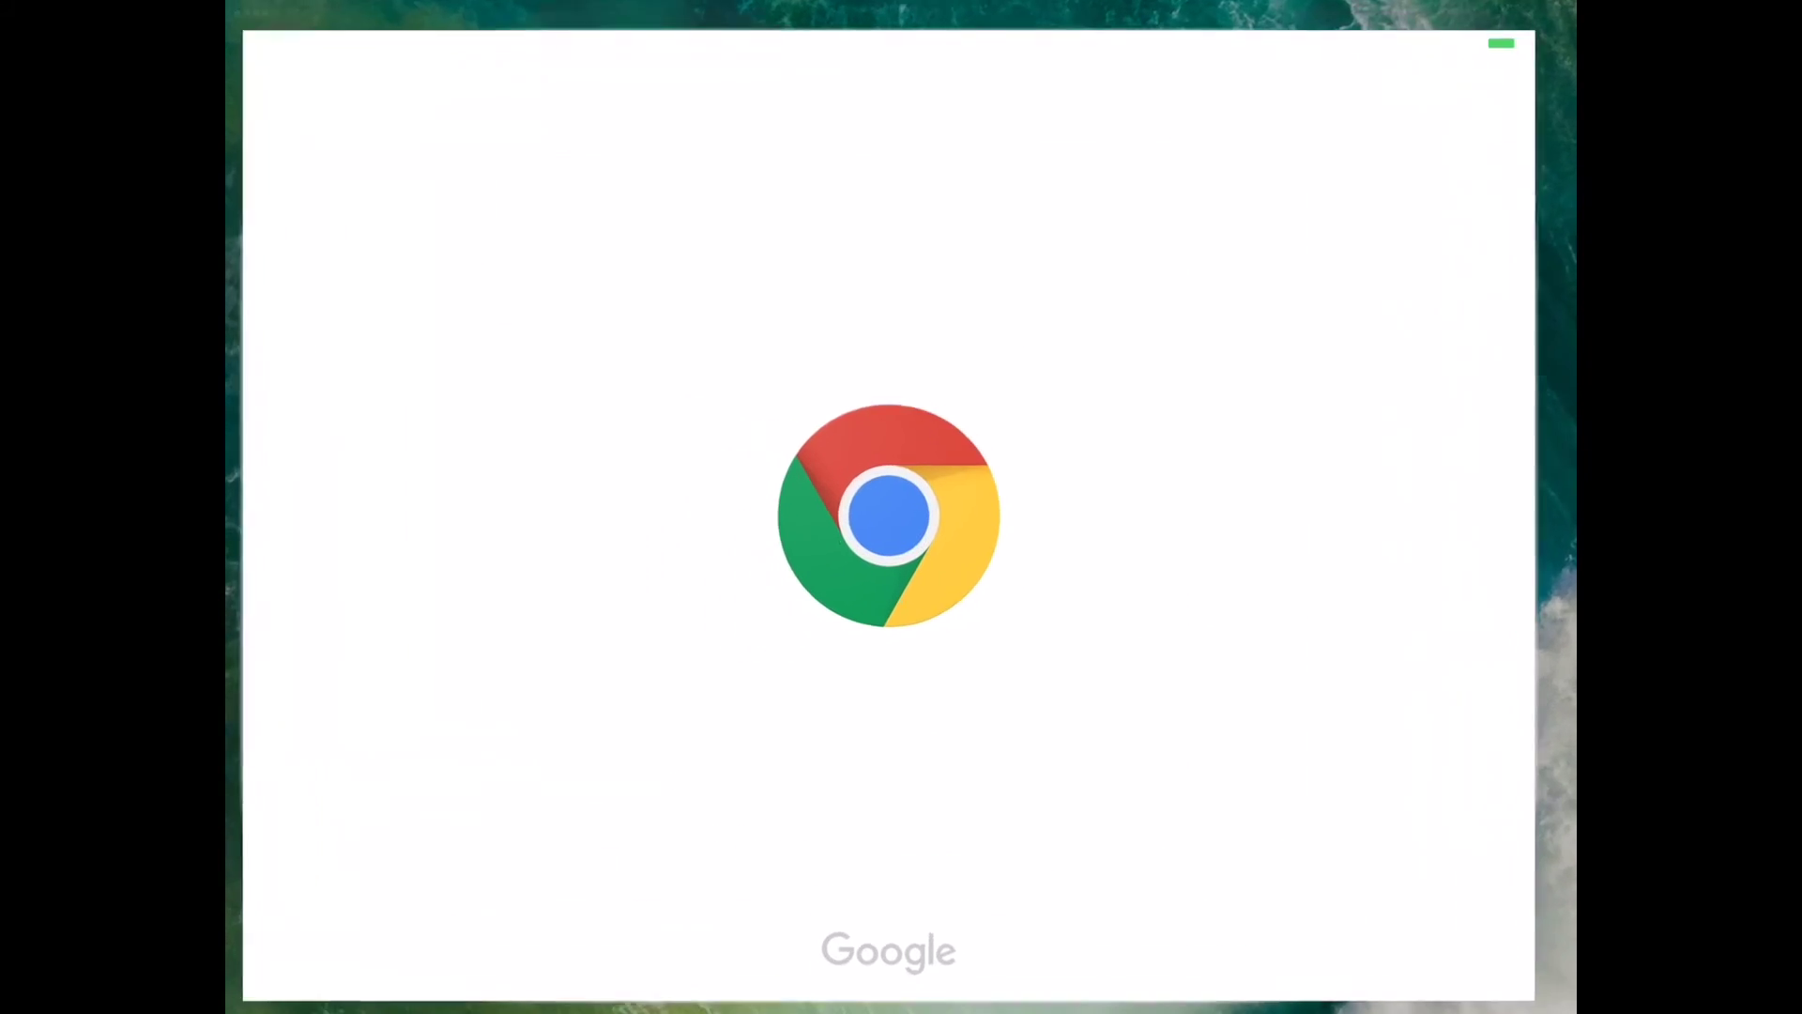
click(657, 115)
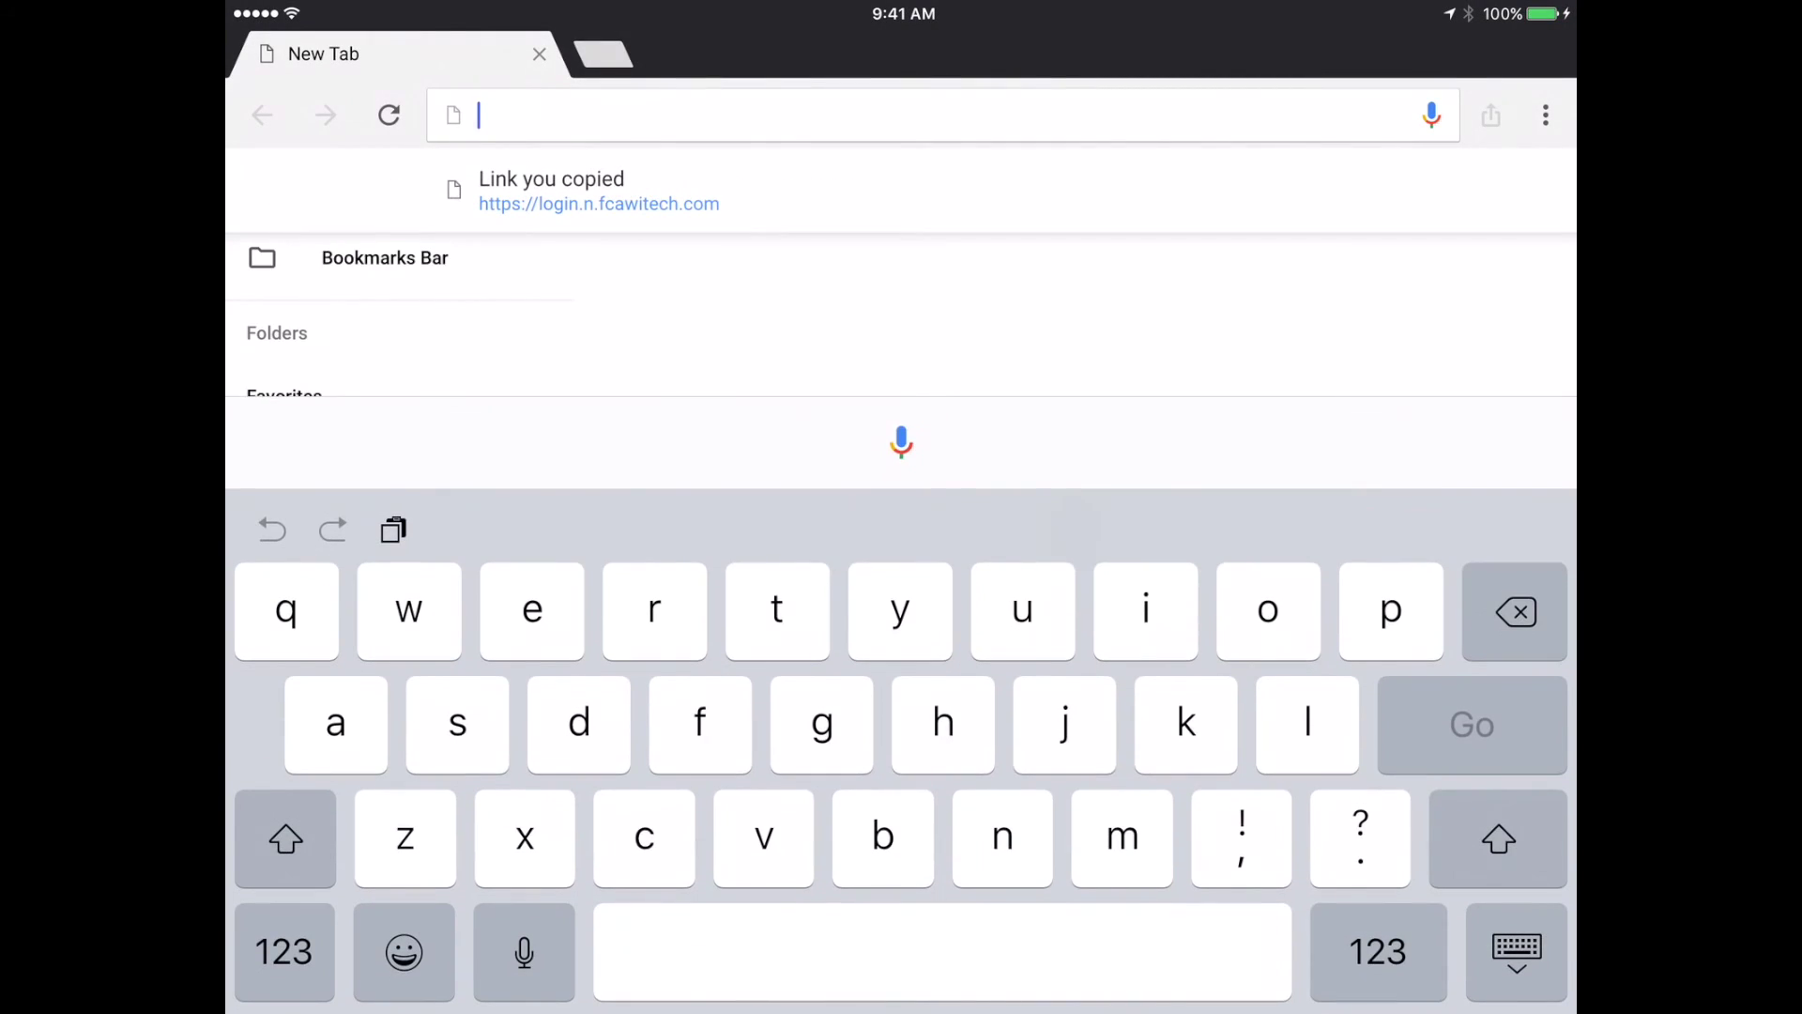
text(https://lo)
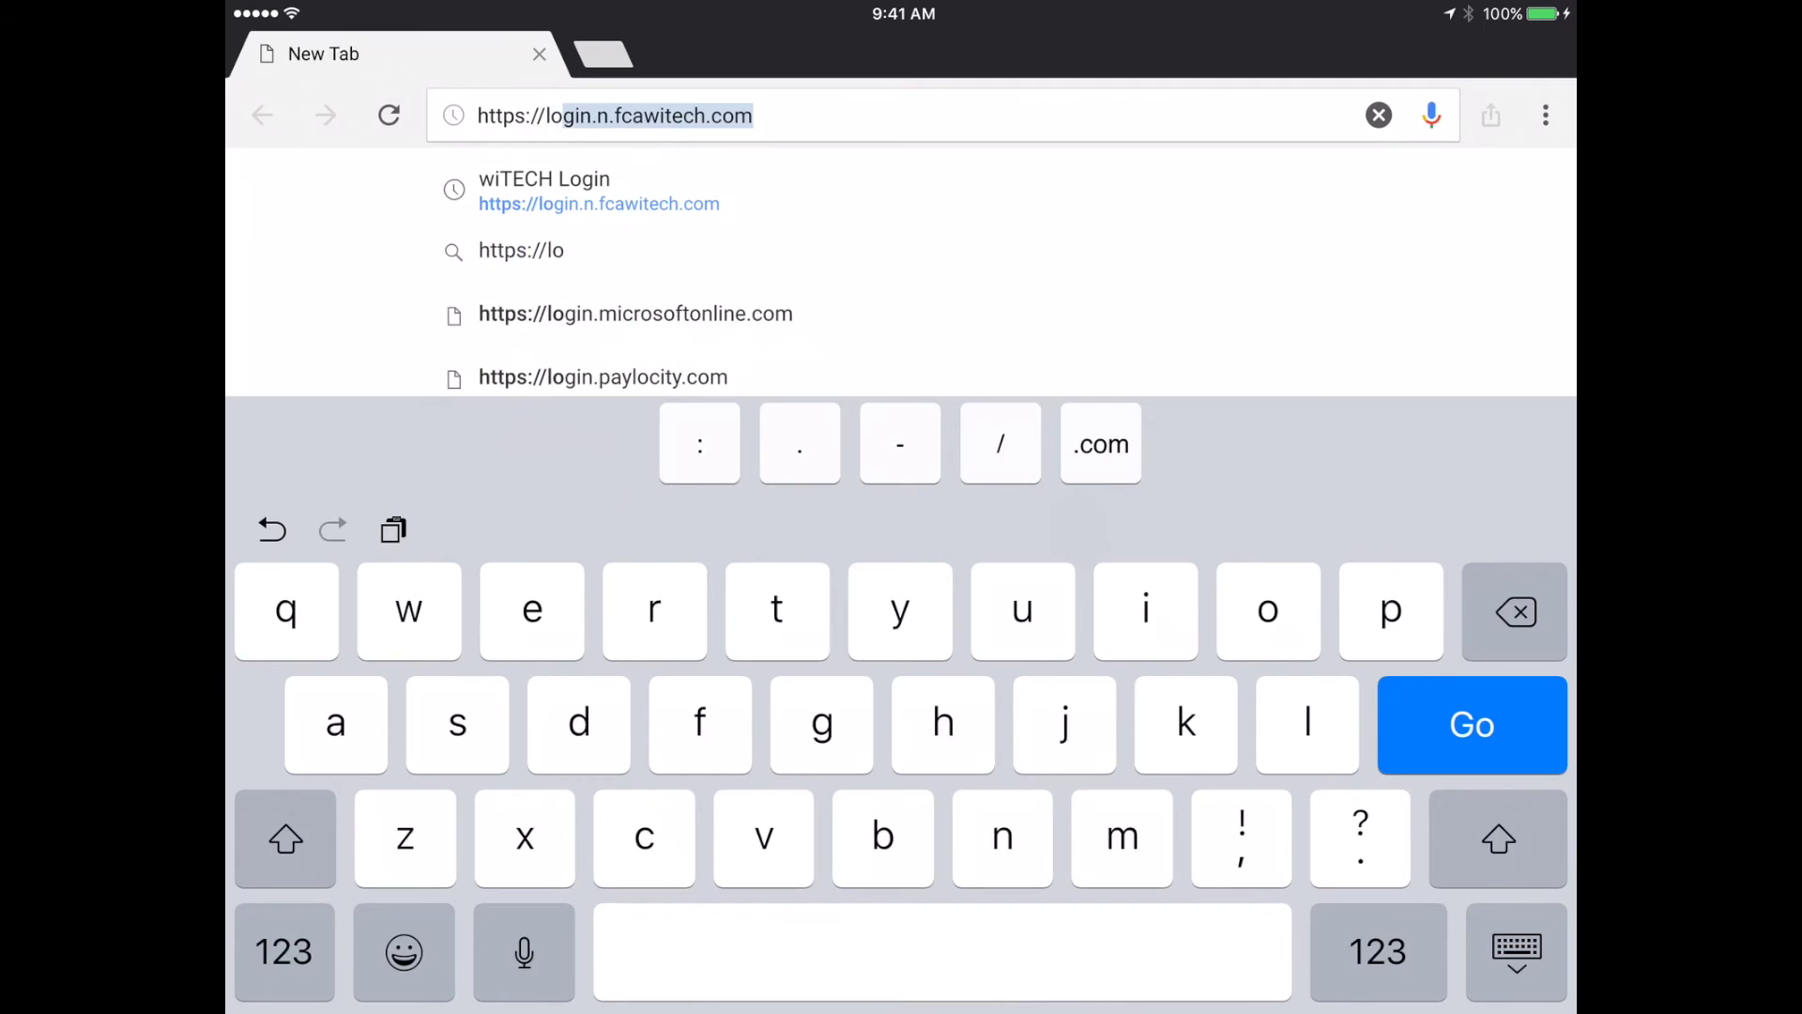
text(gin.n.fcawitech)
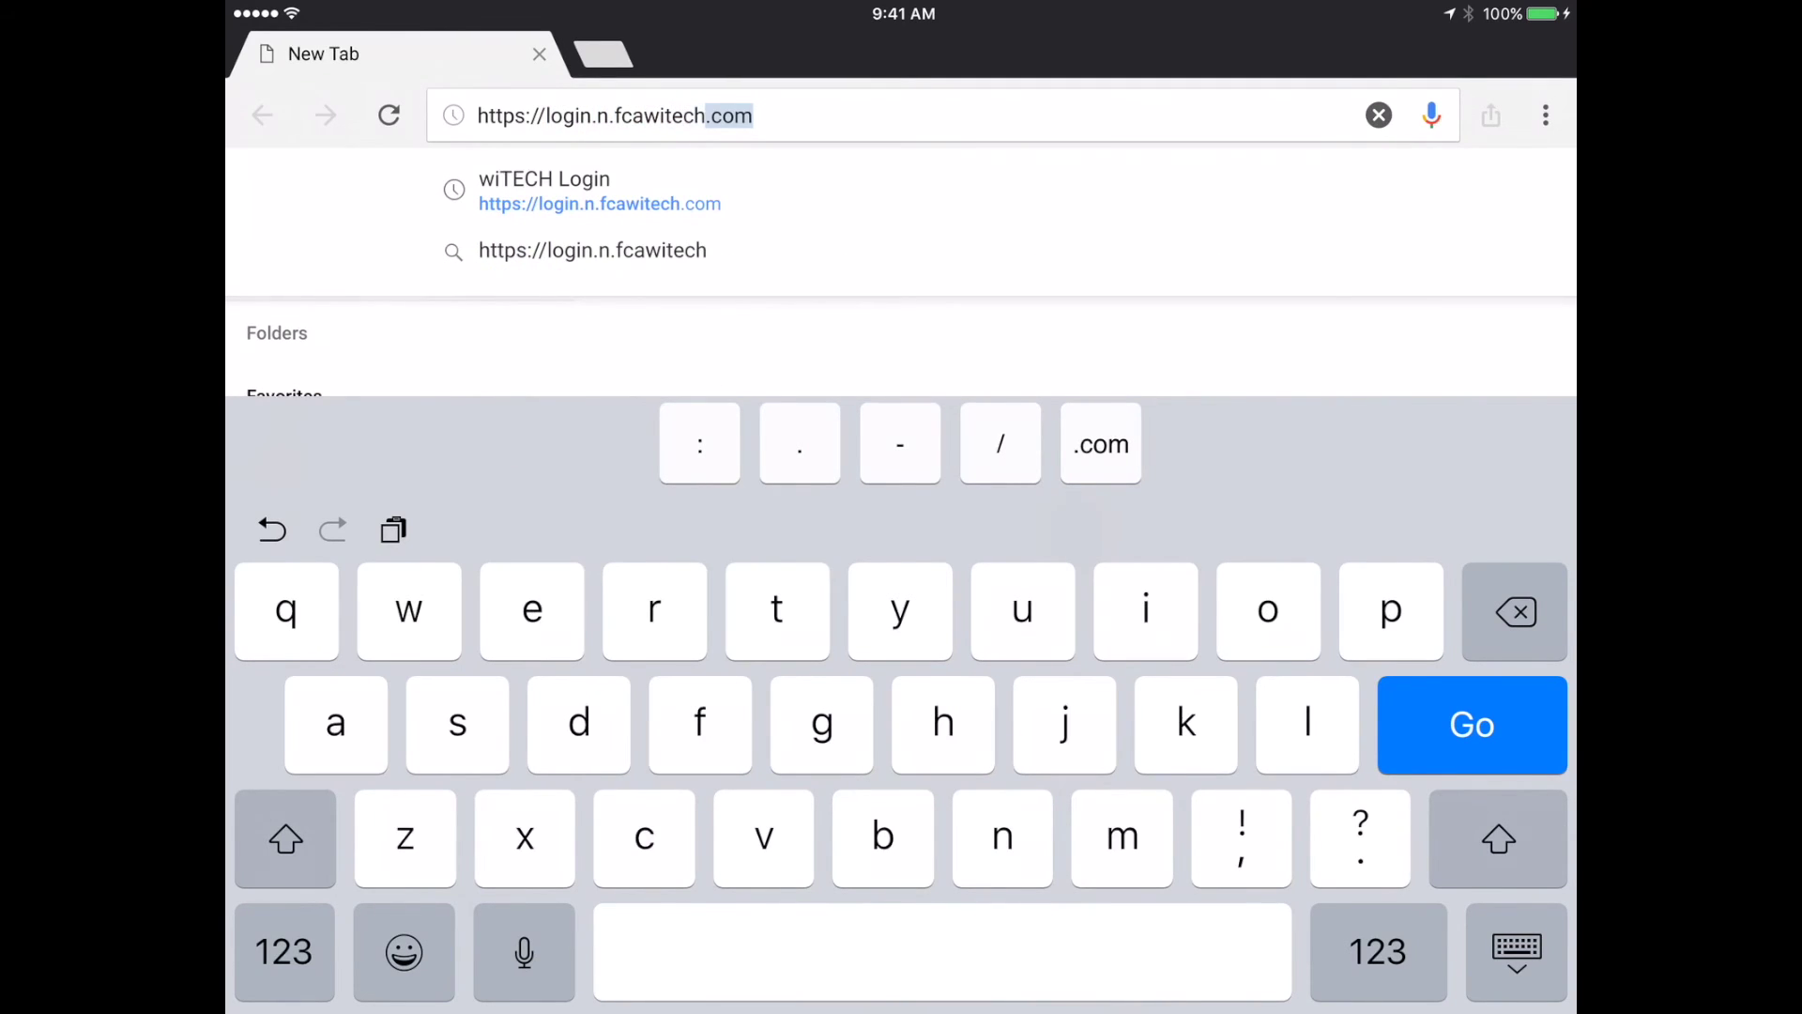
key(Return)
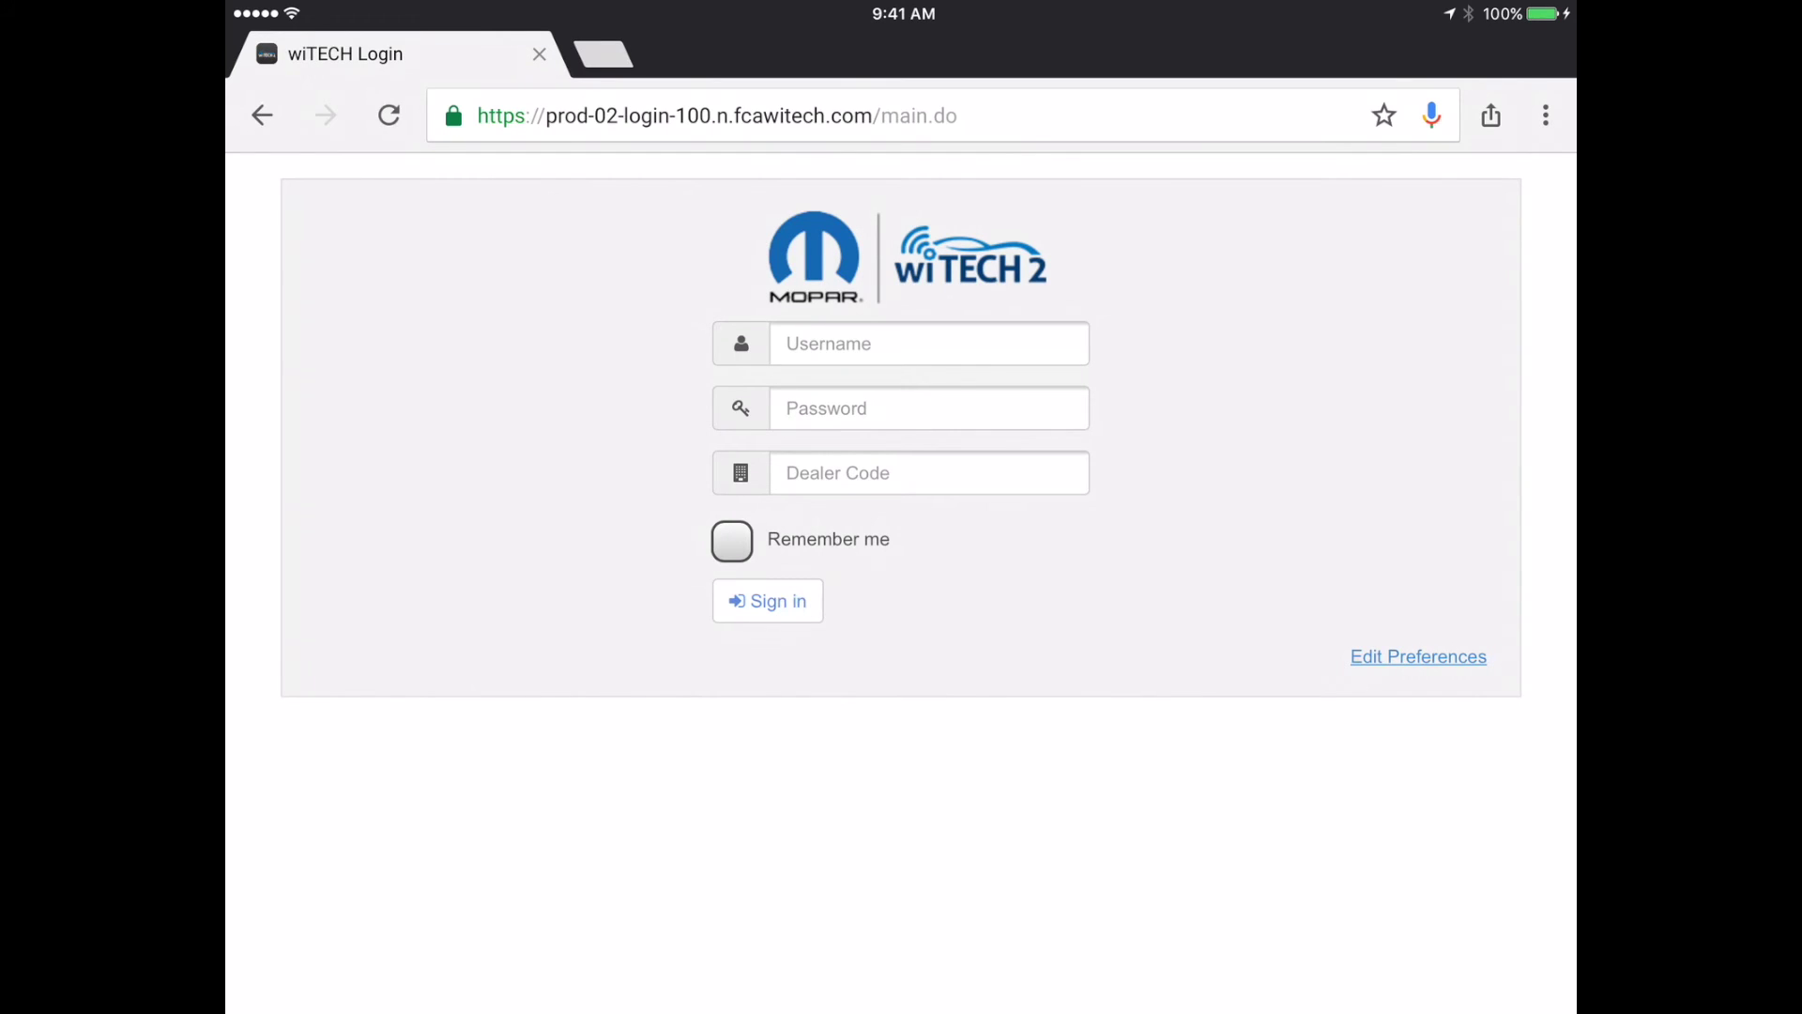
key(ctrl+d)
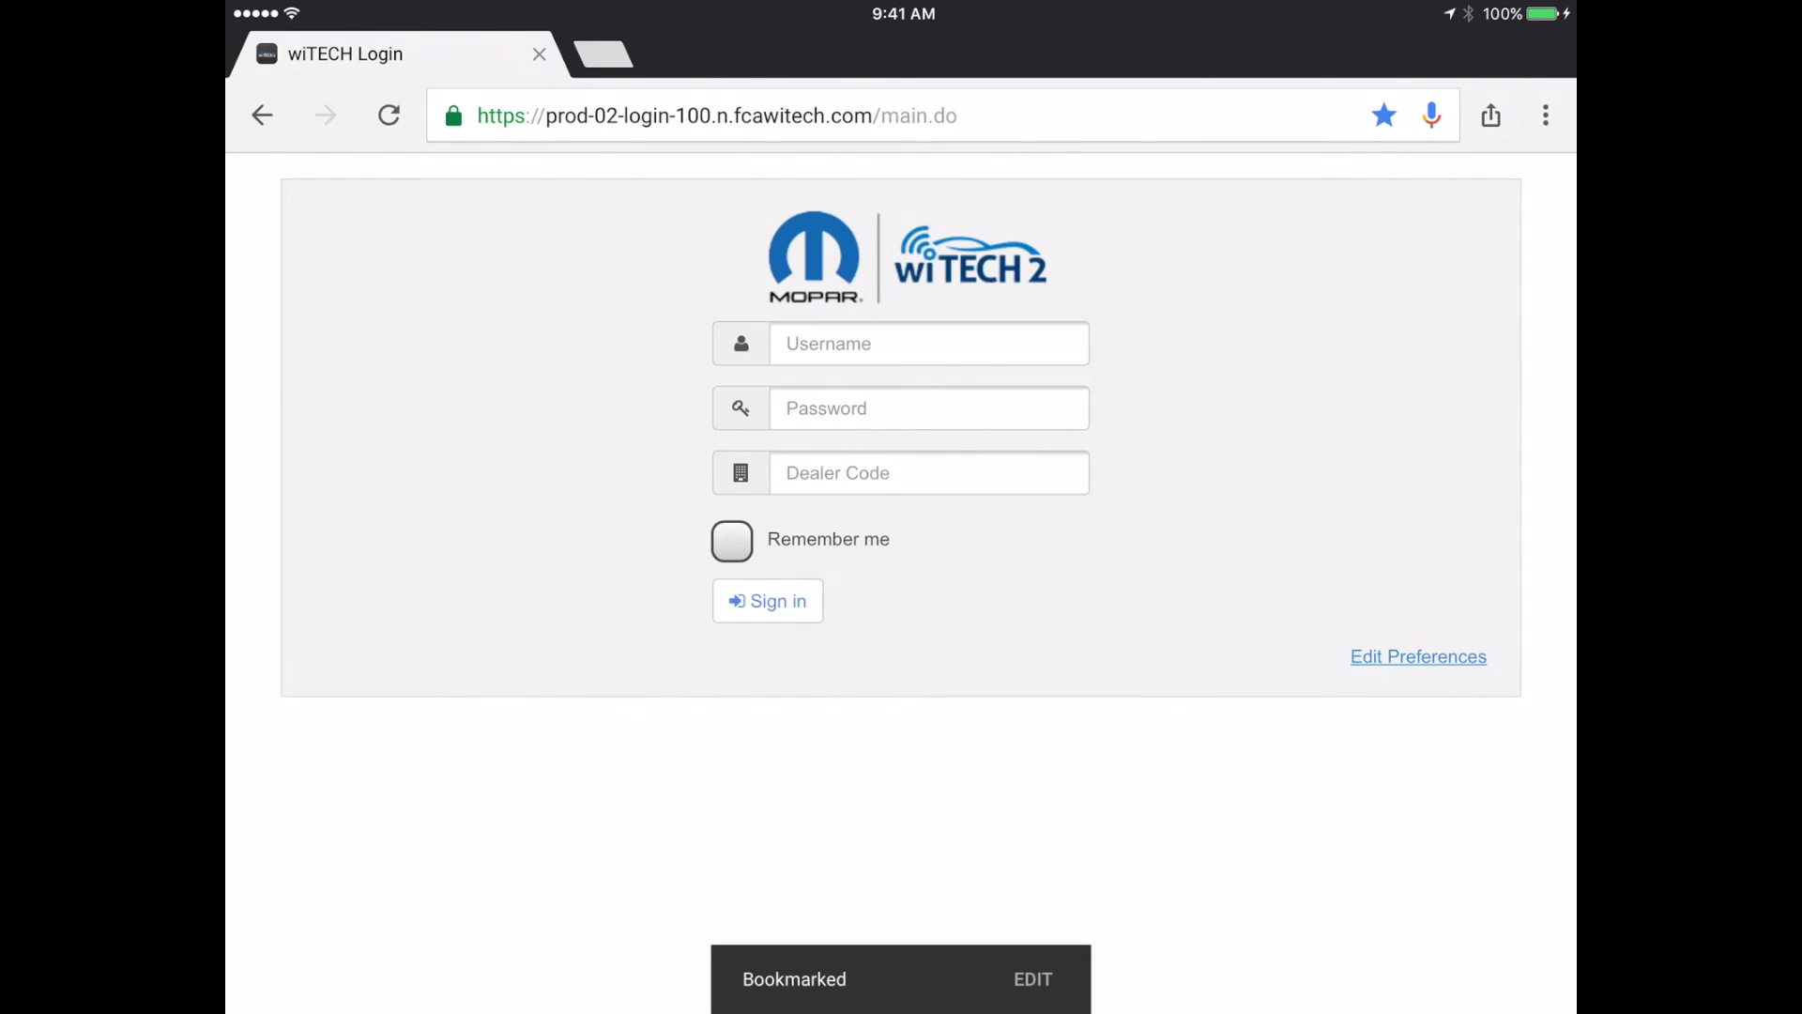
click(1033, 979)
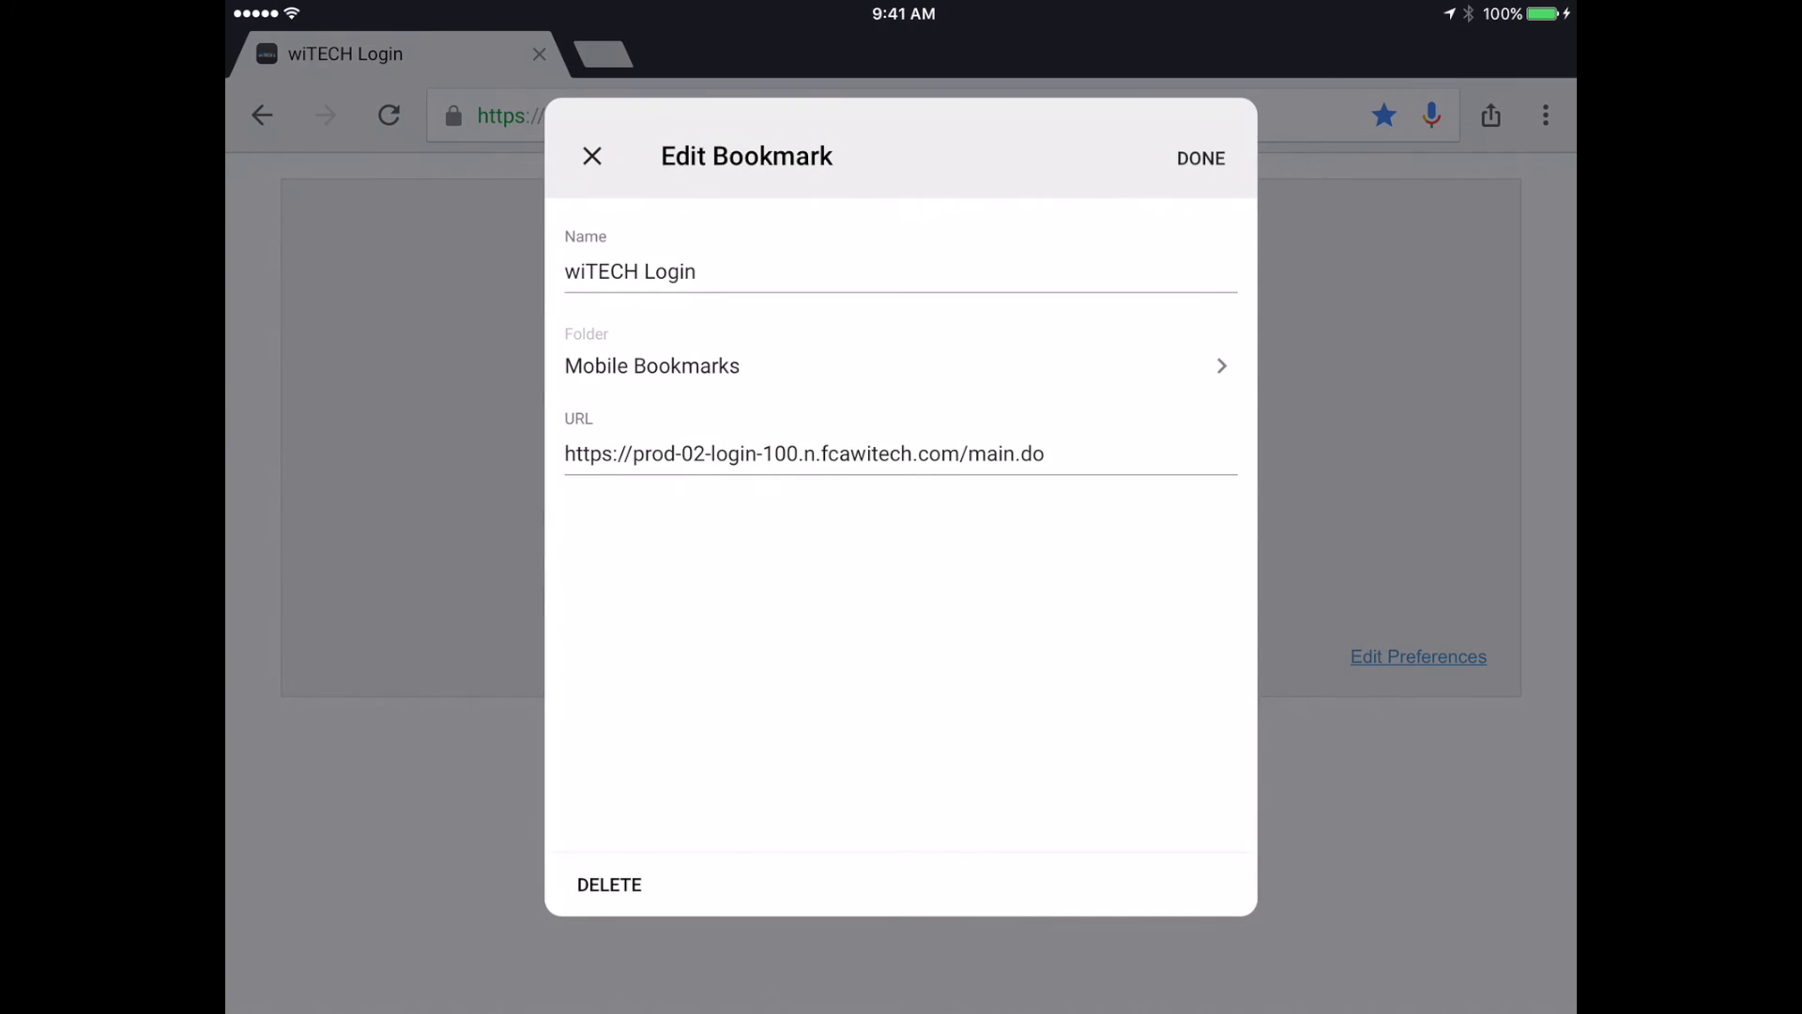
click(845, 200)
key(BackSpace)
key(BackSpace)
key(BackSpace)
key(BackSpace)
key(BackSpace)
text(2)
click(808, 382)
click(1219, 382)
text(http)
key(BackSpace)
key(BackSpace)
key(BackSpace)
key(BackSpace)
text(https)
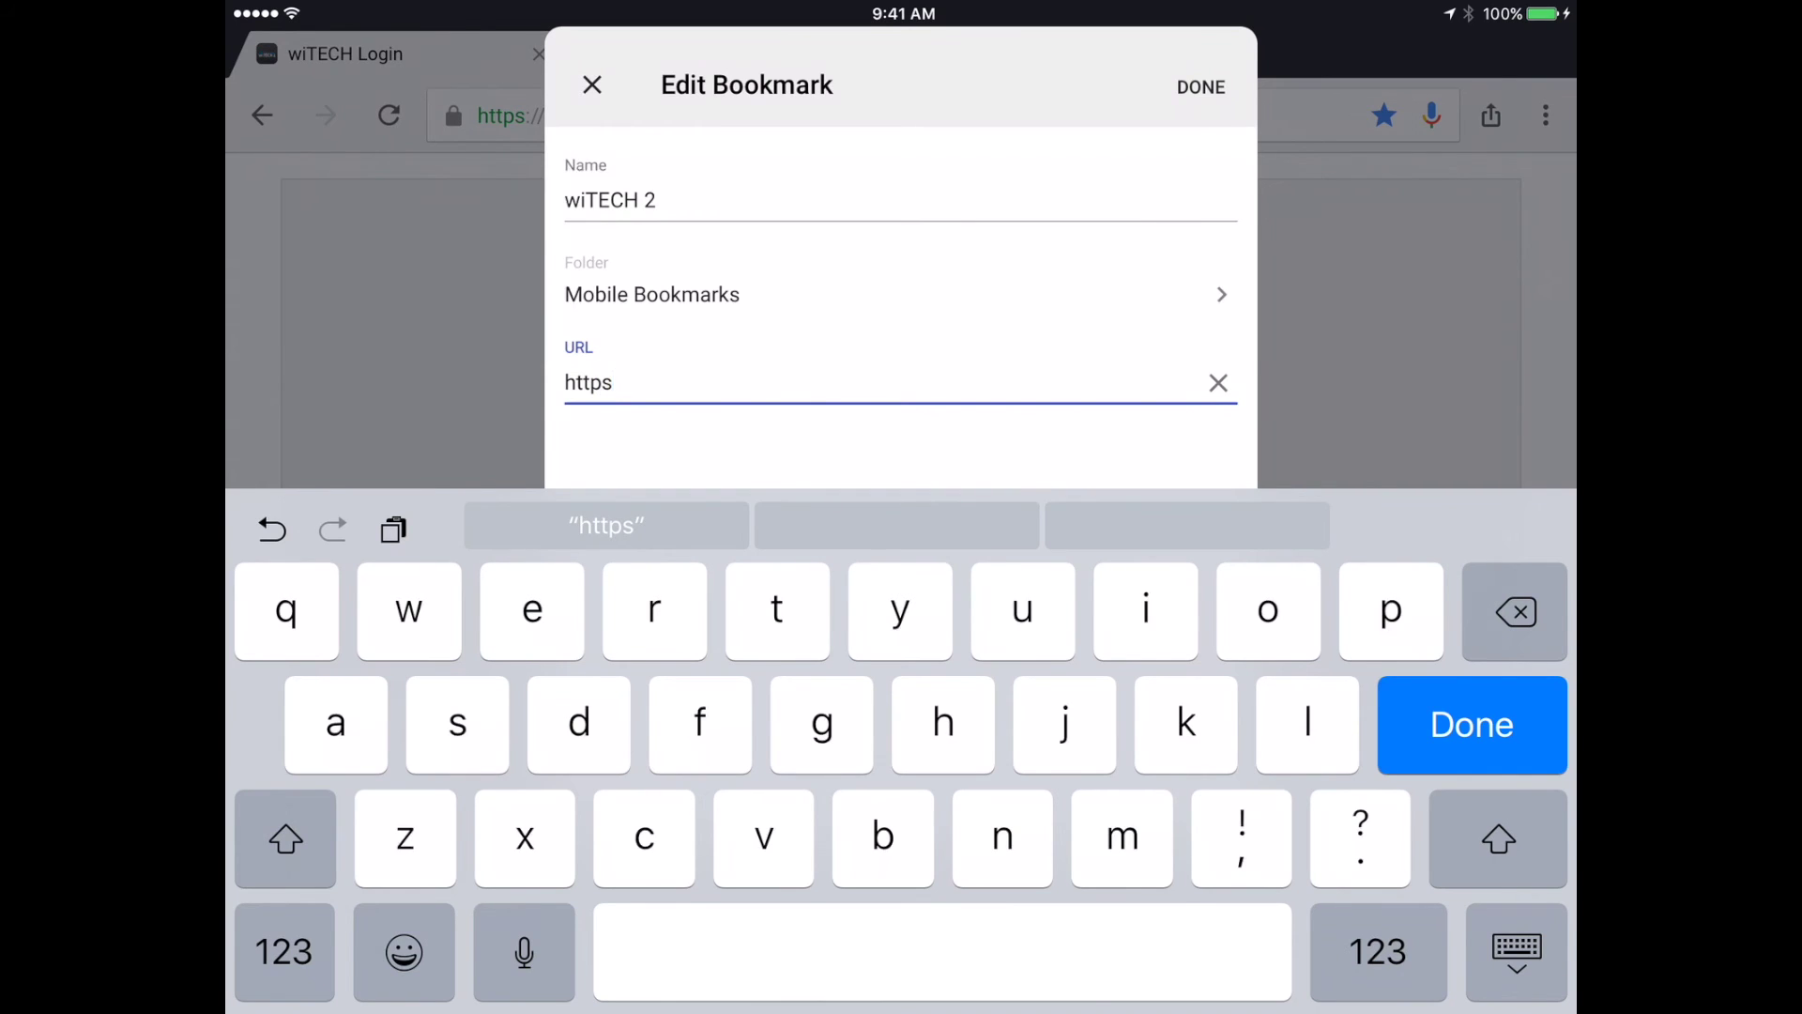
text(://)
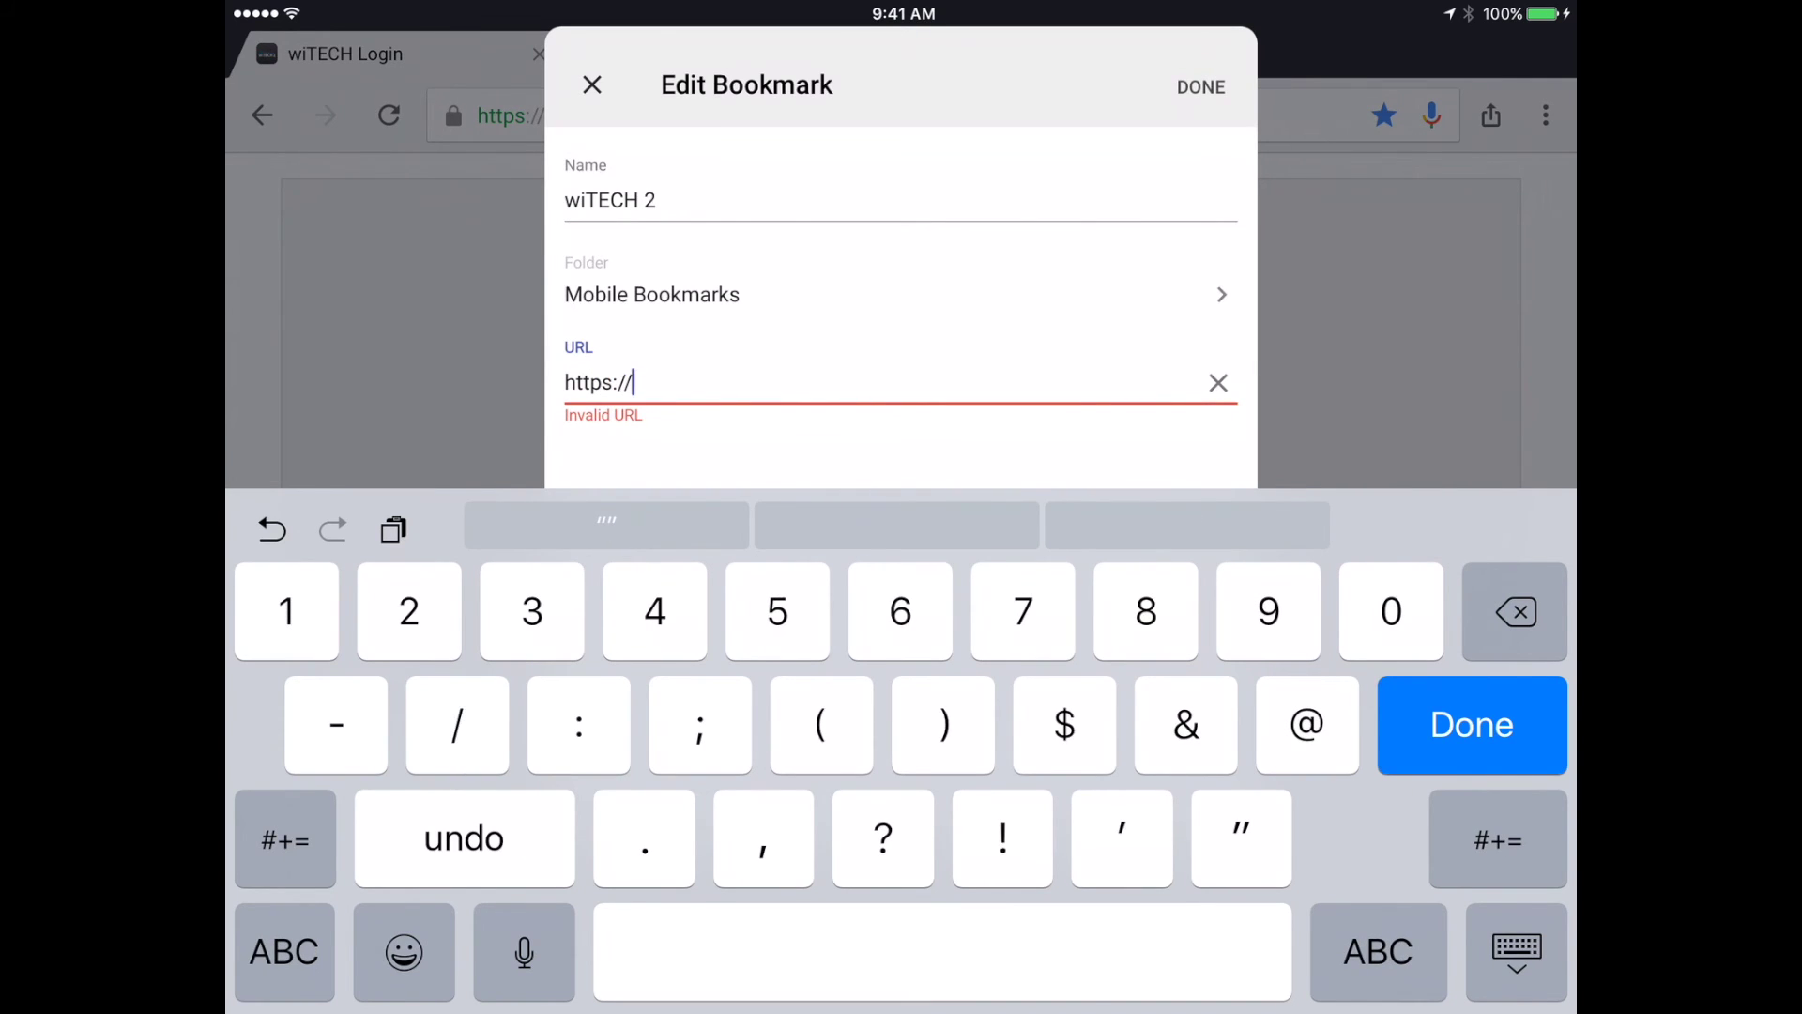
text(login.n.fc)
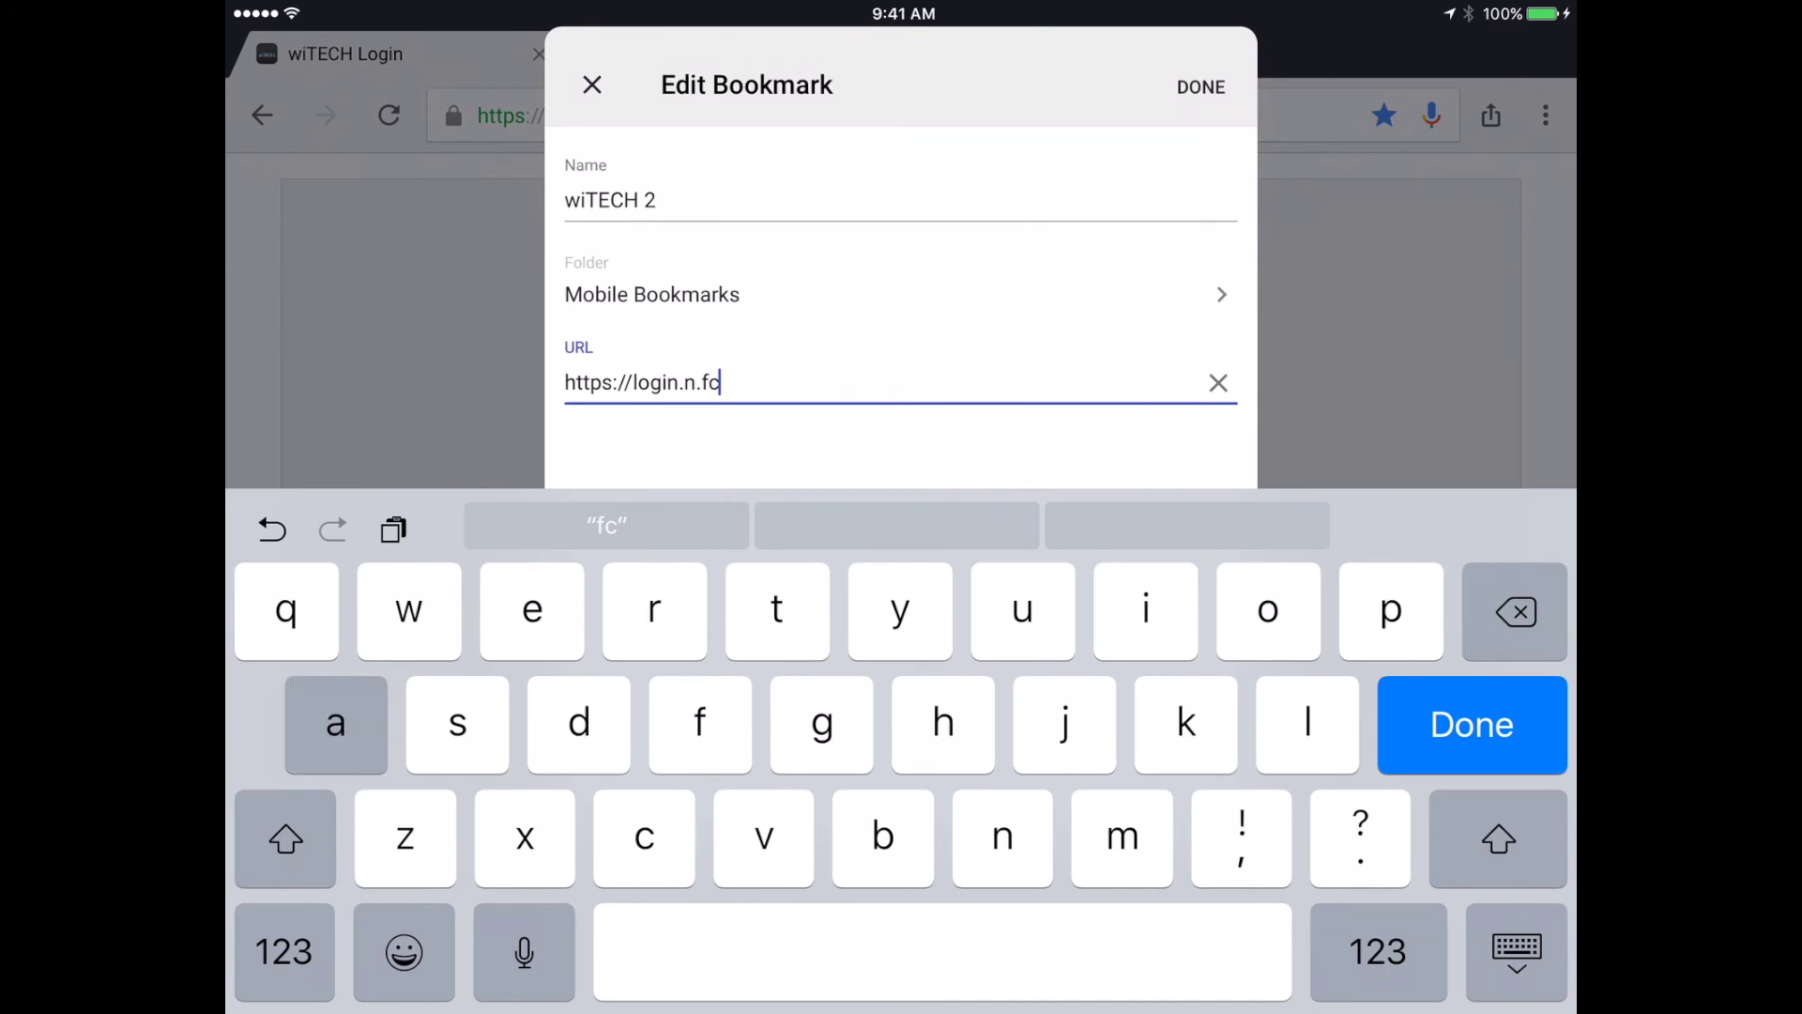
text(awitech.com)
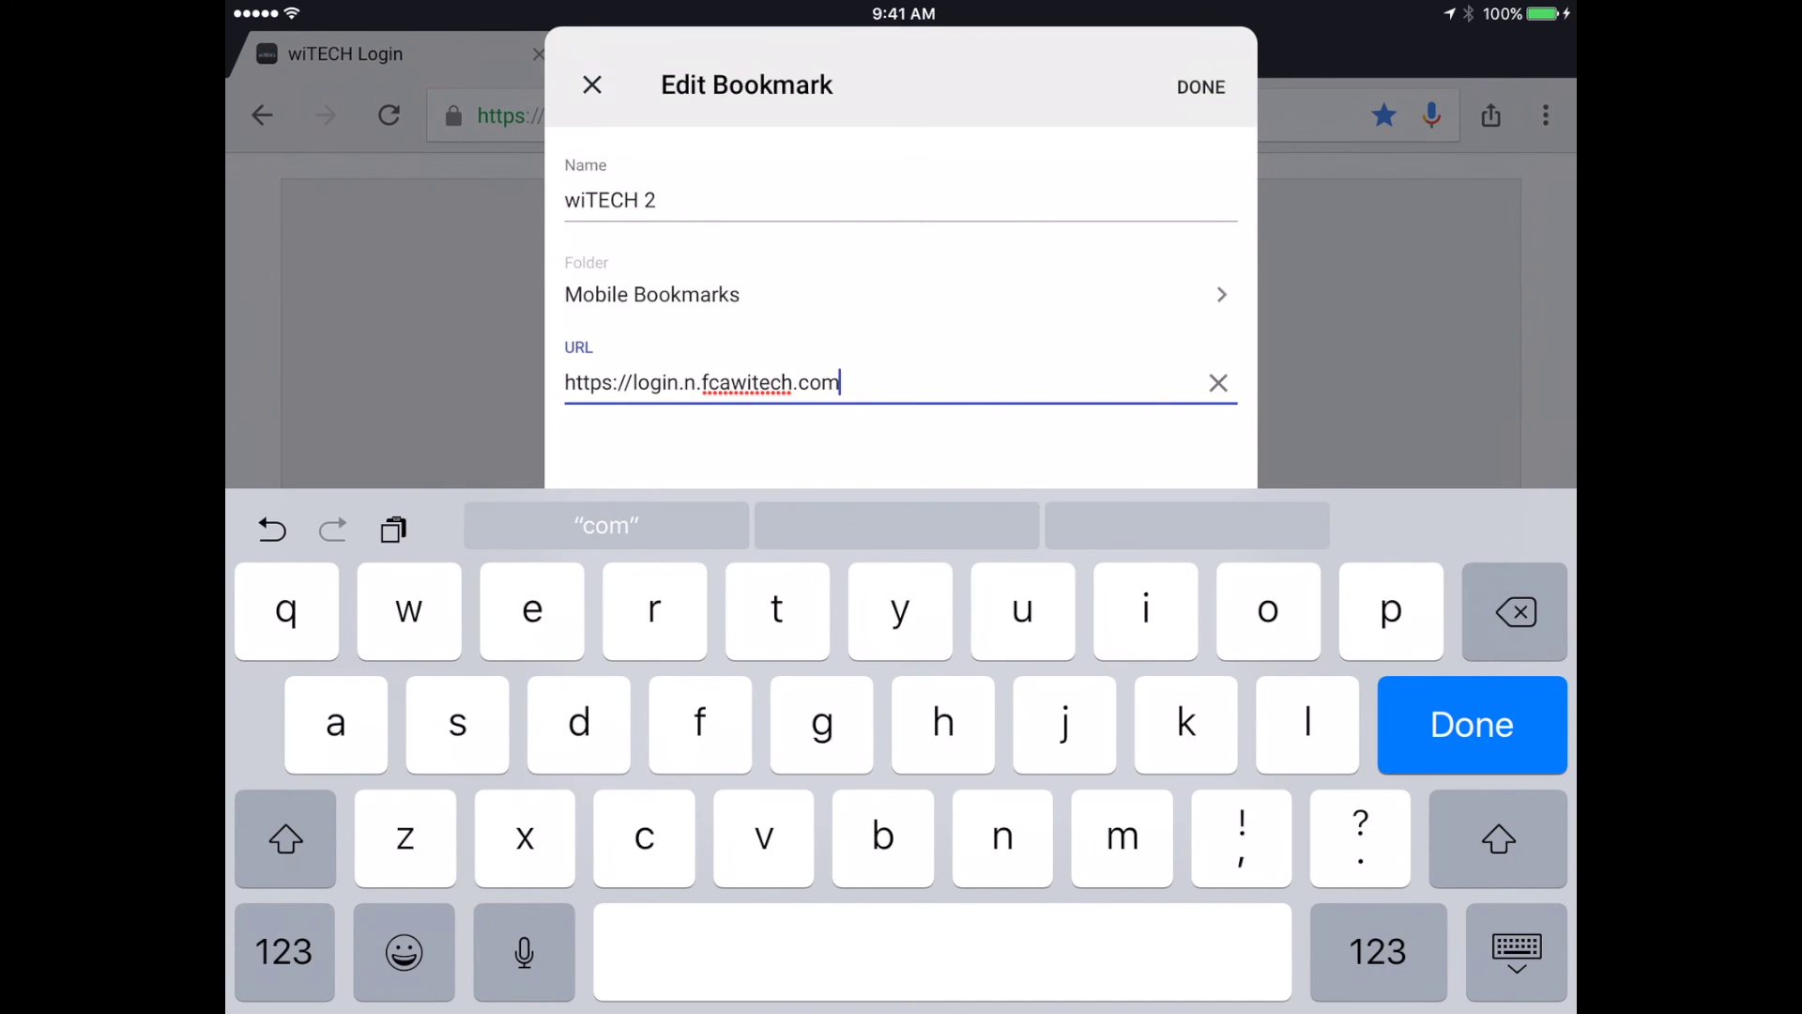
key(Return)
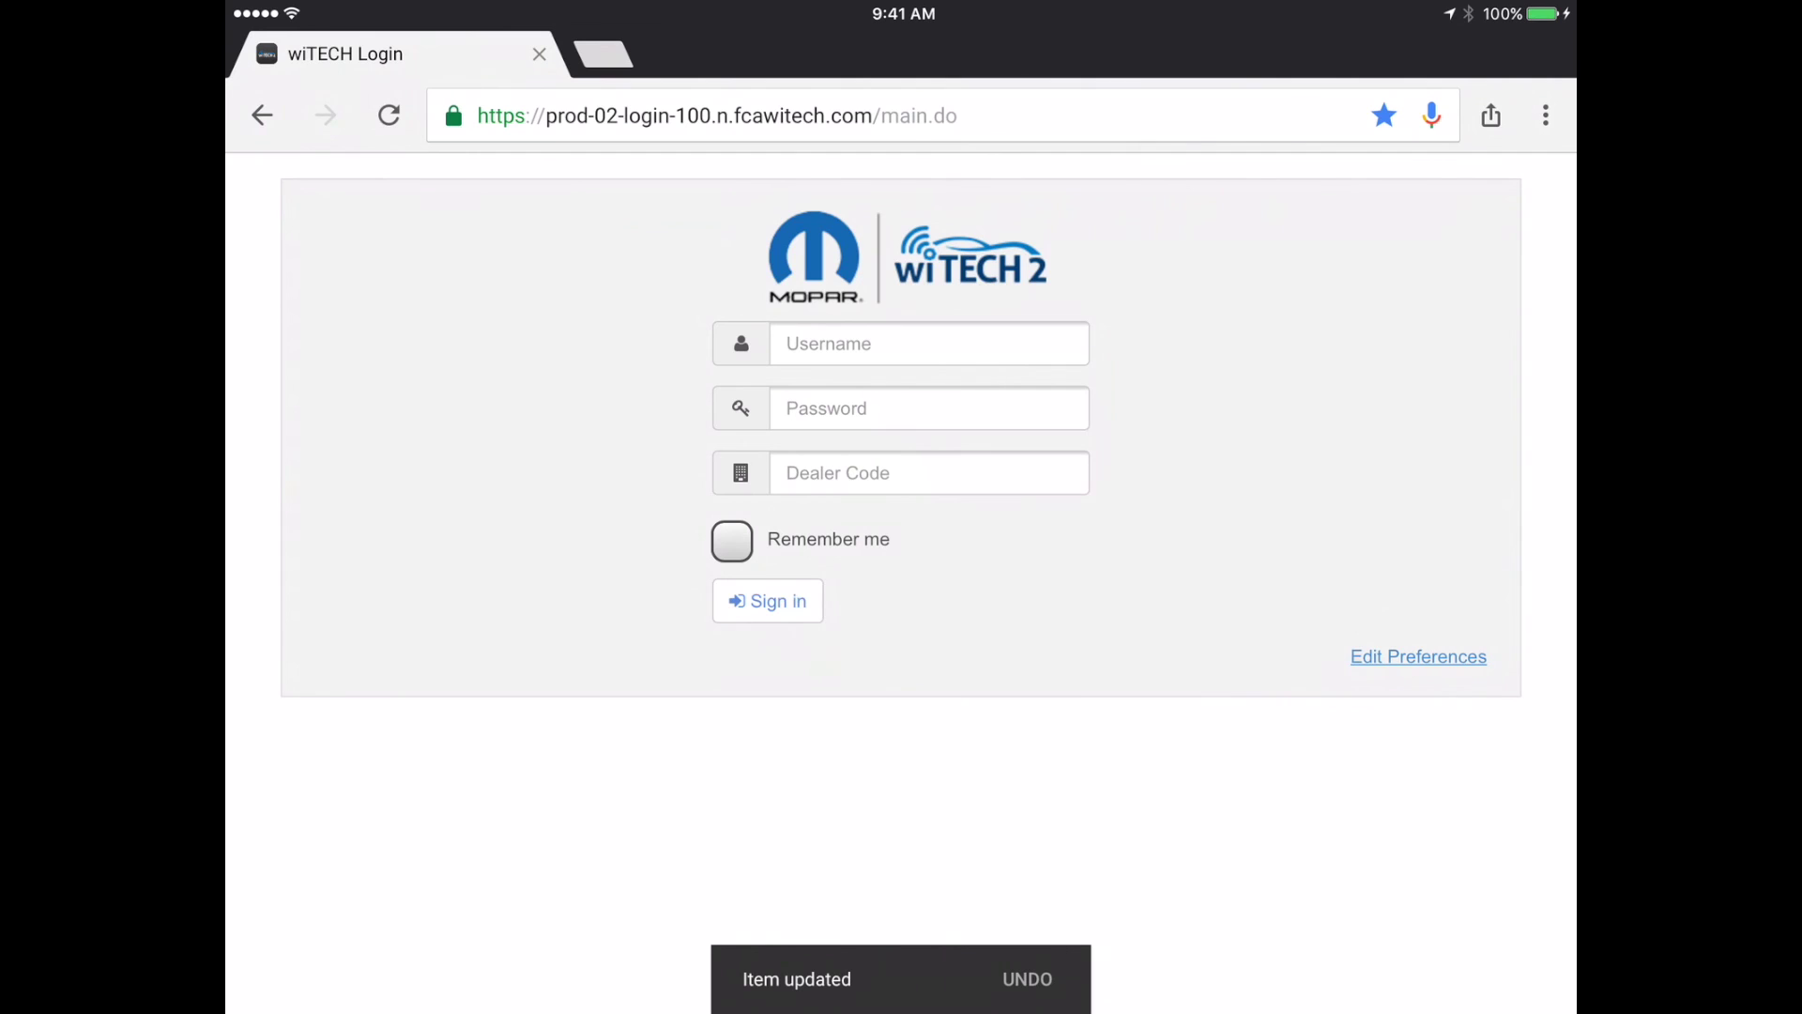
click(604, 53)
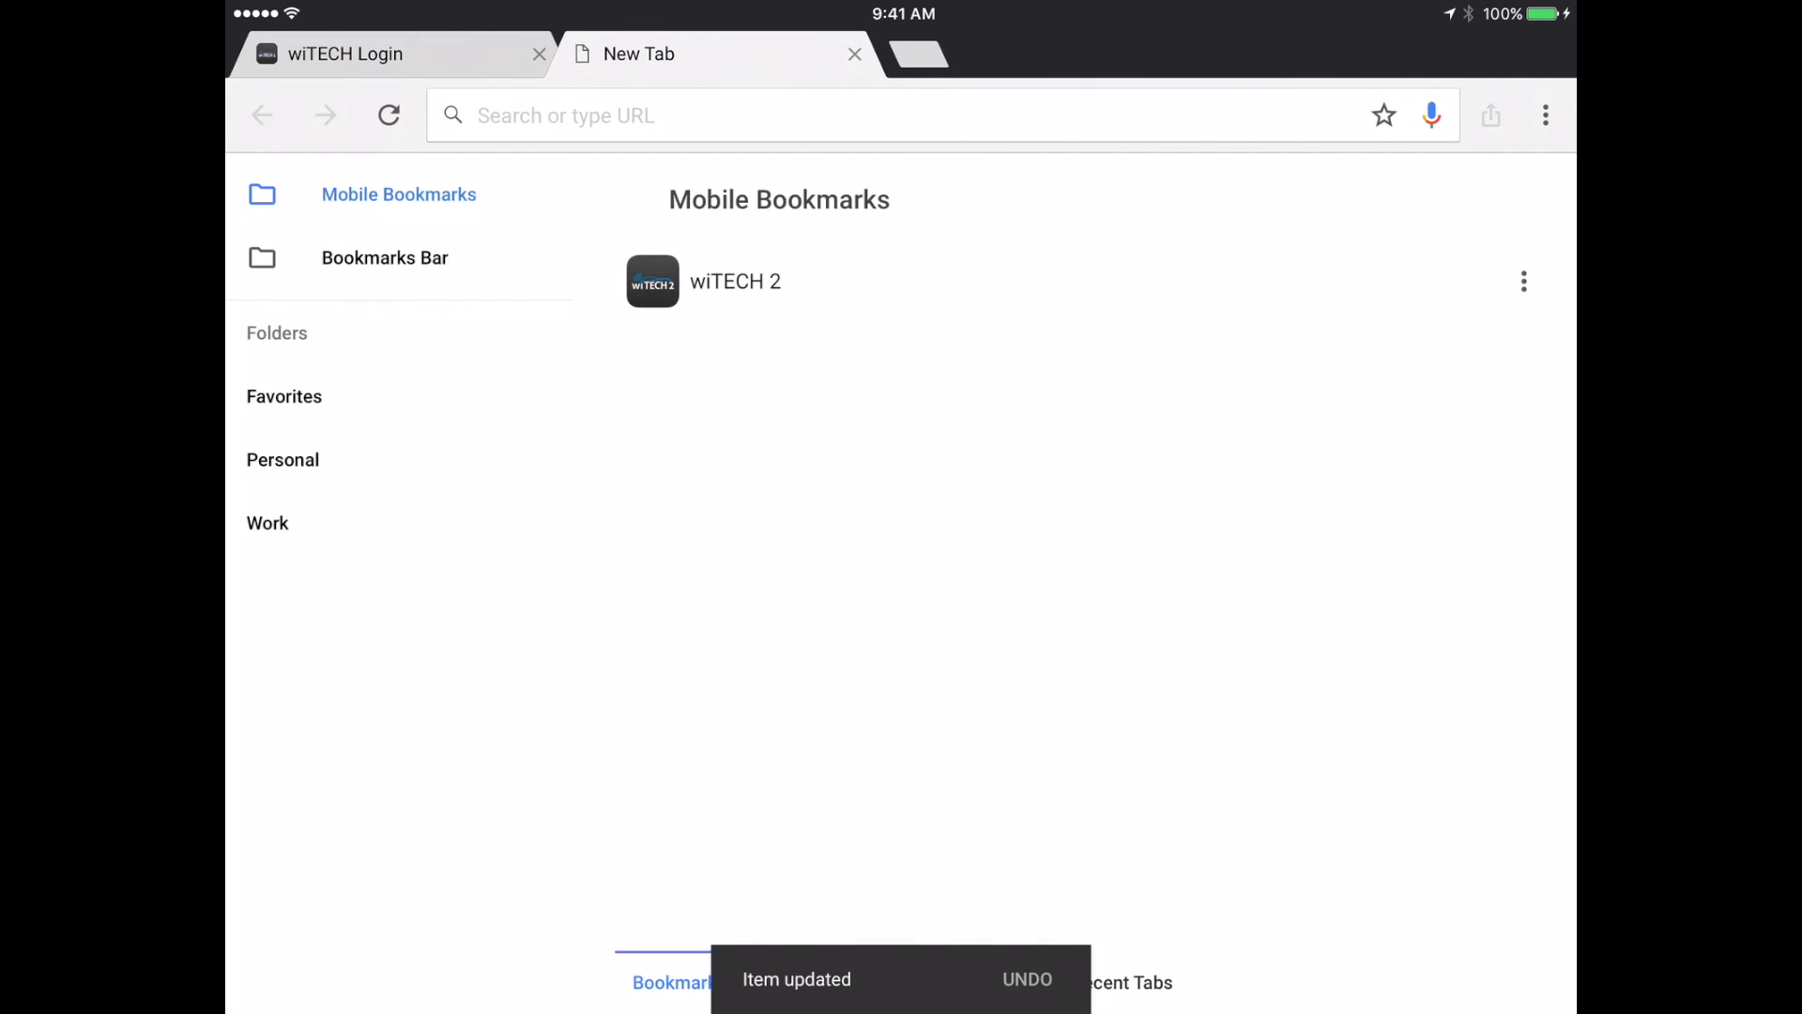
Open the wiTECH 2 bookmark from Mobile Bookmarks, then go to the iPad home screen
click(676, 280)
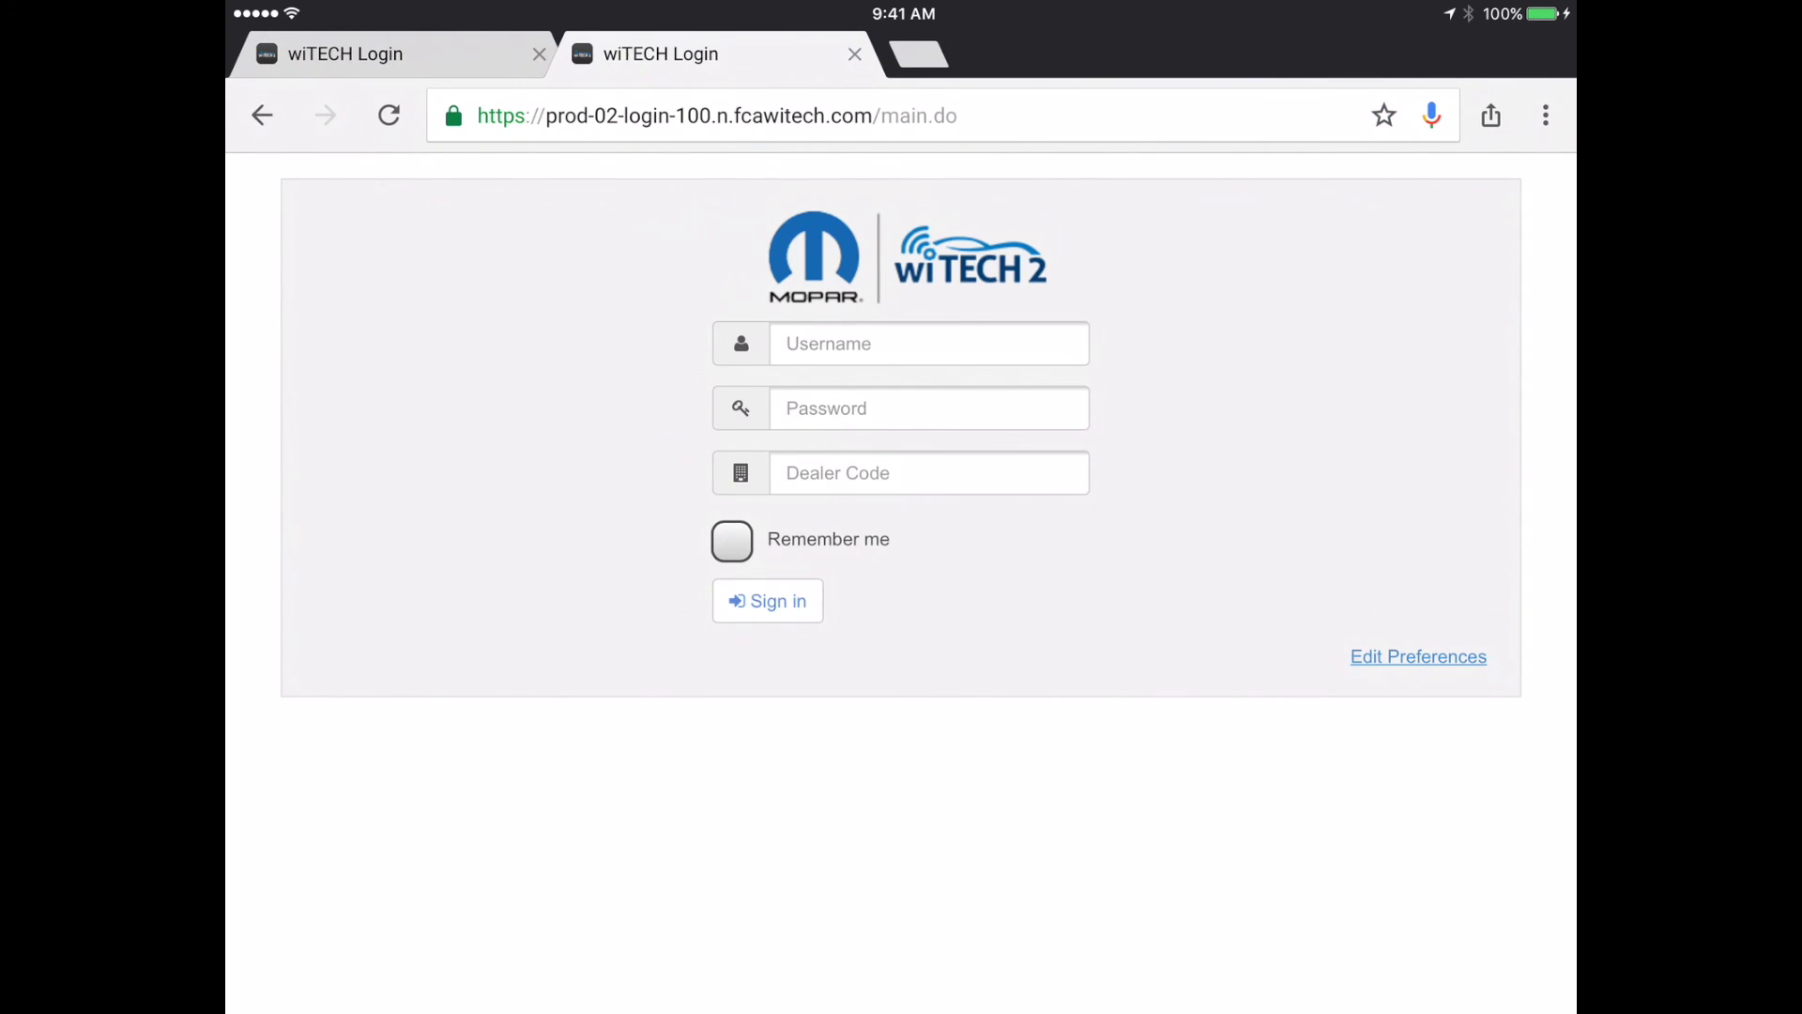
key(super+h)
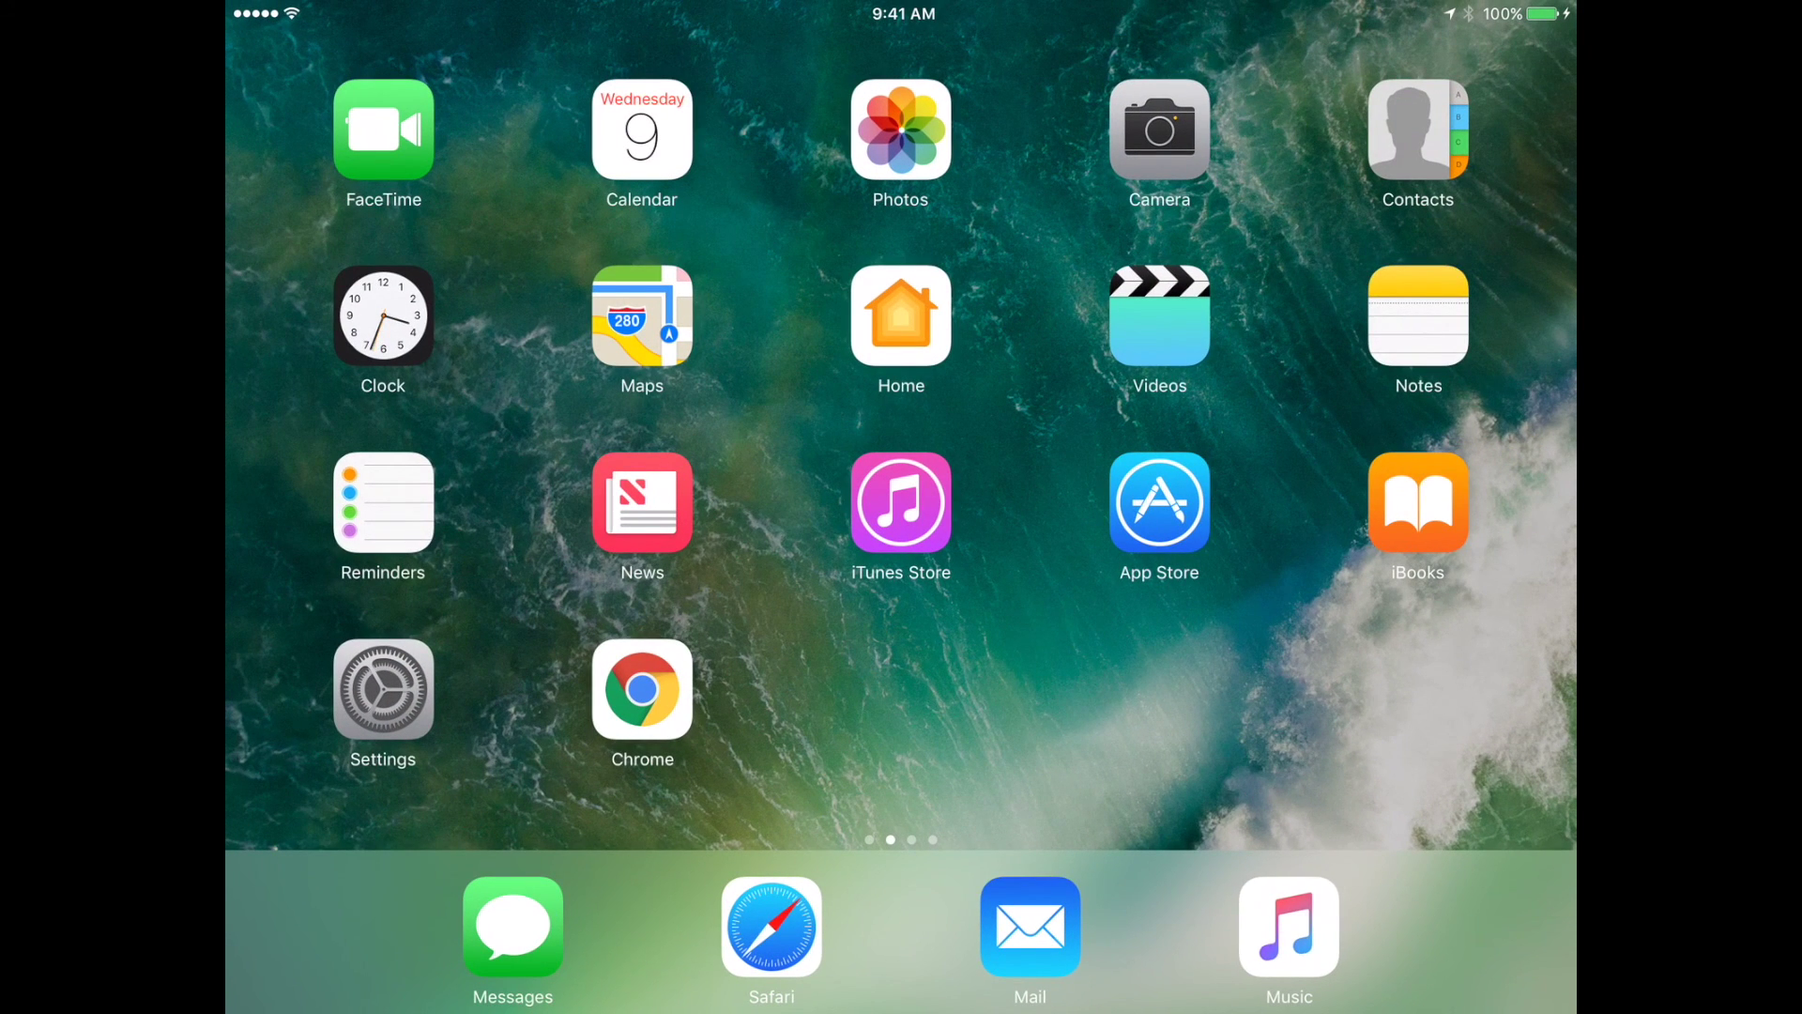